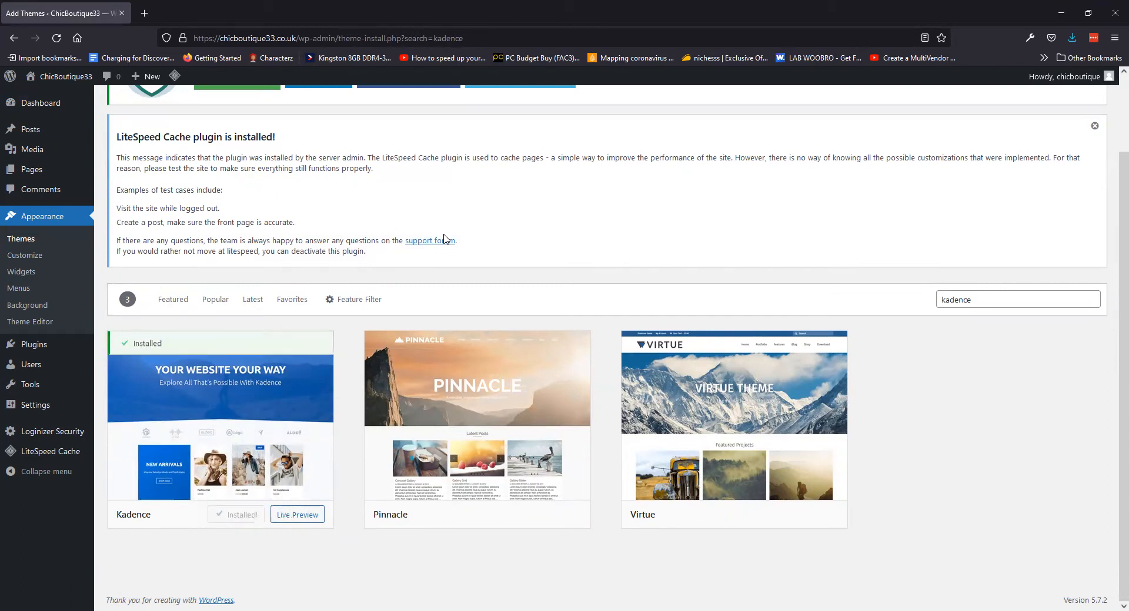
- Activate the Kadence theme and check the site's front page, returning to the admin dashboard
{"action": "left_click", "coordinate": [245, 515]}
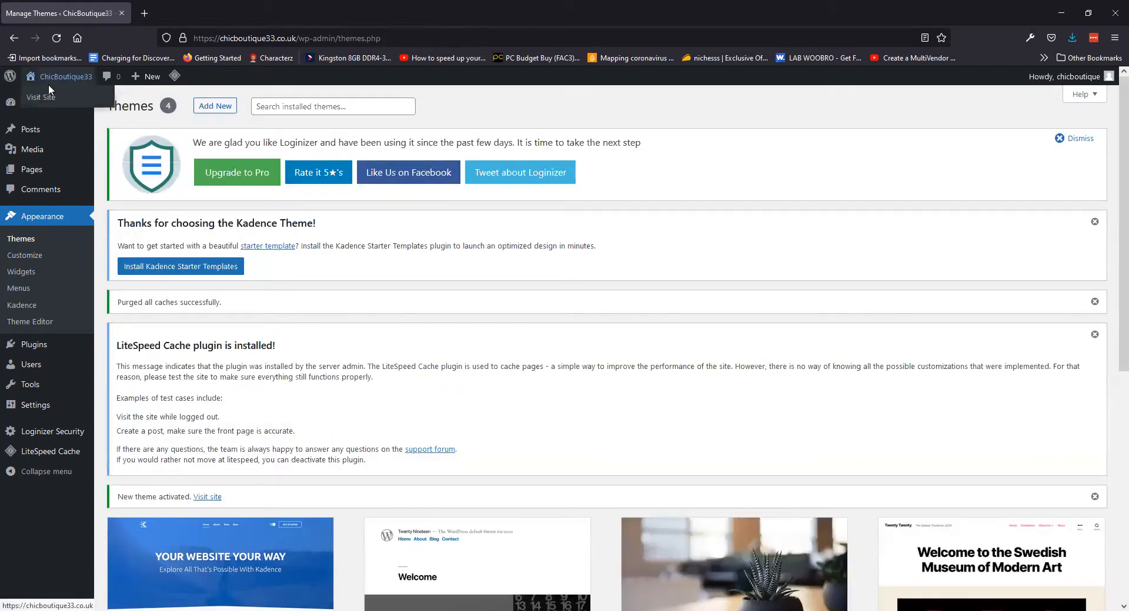
{"action": "left_click", "coordinate": [47, 96]}
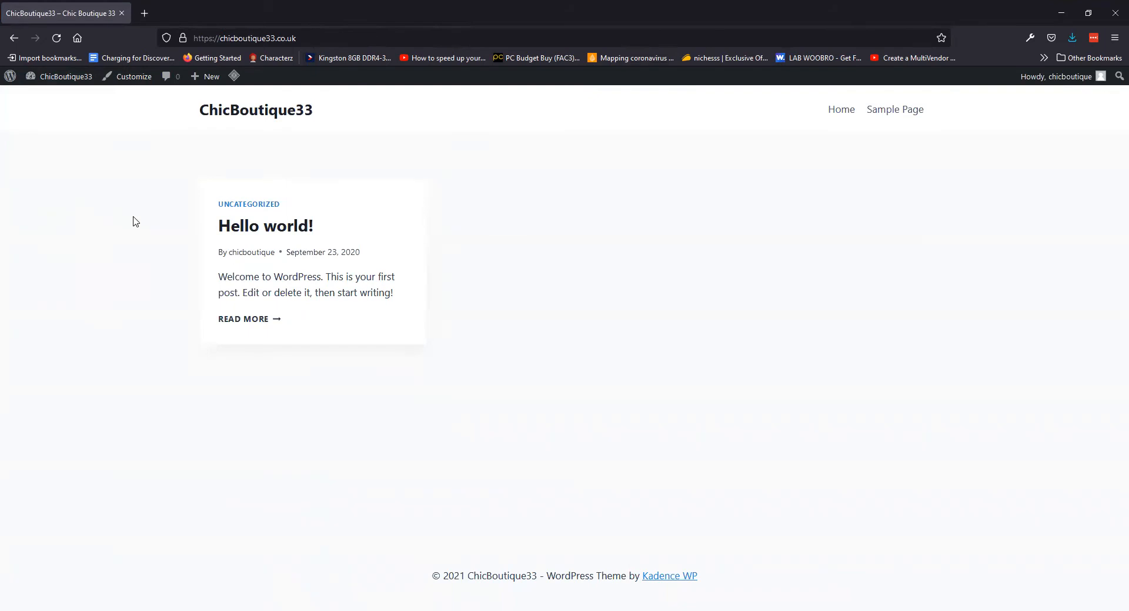
{"action": "mouse_move", "coordinate": [58, 76]}
{"action": "left_click", "coordinate": [33, 95]}
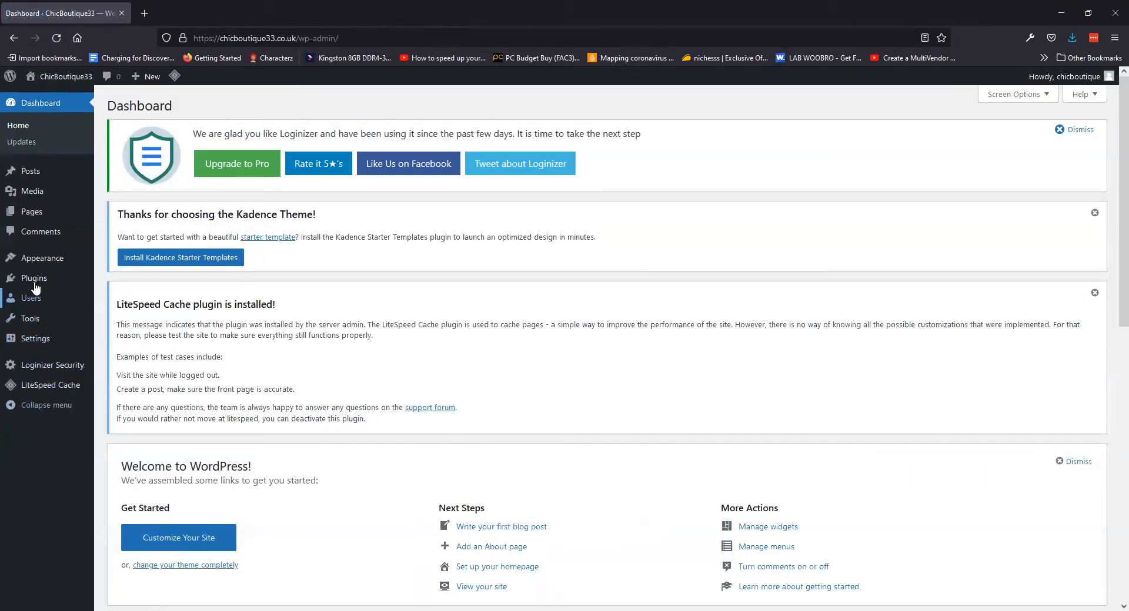
- Search the plugin directory for woocommerce, and install and activate the WooCommerce plugin
{"action": "mouse_move", "coordinate": [34, 281]}
{"action": "left_click", "coordinate": [122, 298]}
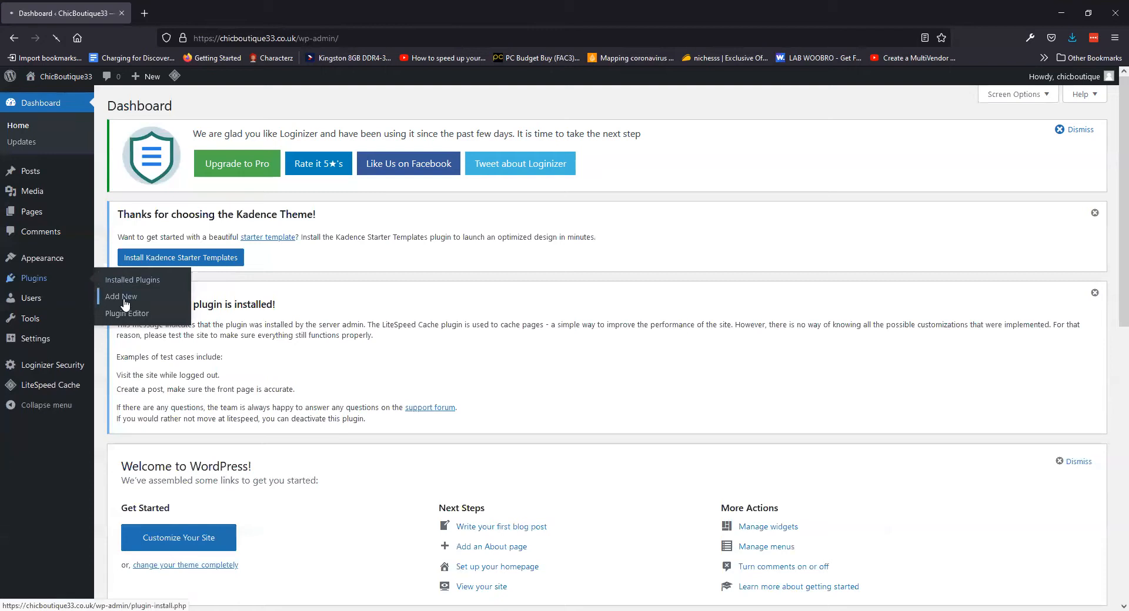
{"action": "scroll", "coordinate": [472, 297], "scroll_direction": "down", "scroll_amount": 4}
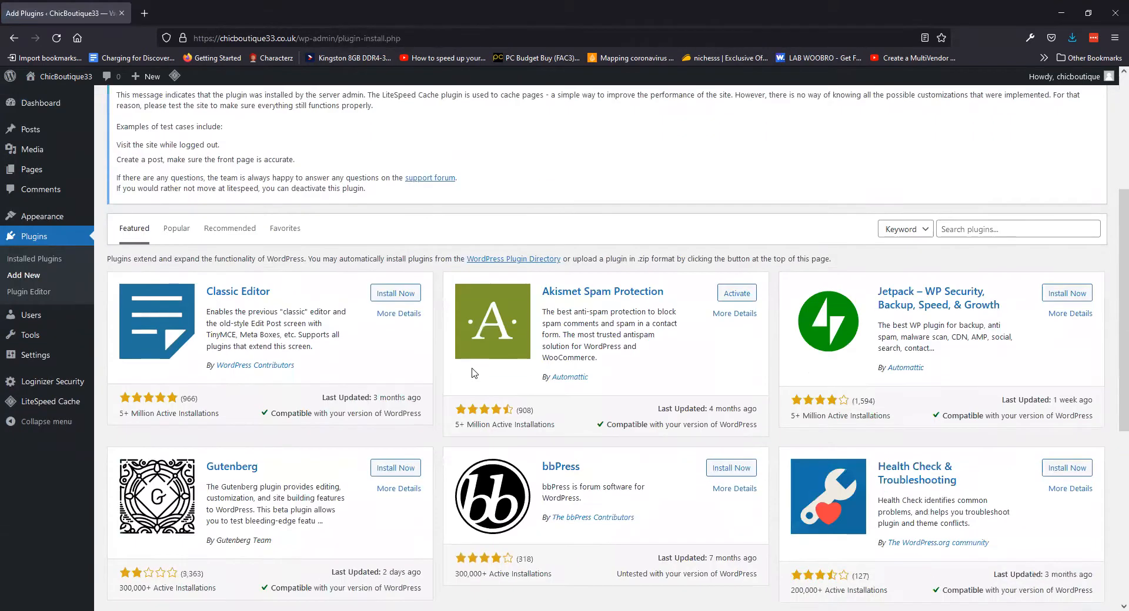
{"action": "left_click", "coordinate": [969, 230]}
{"action": "type", "text": "w"}
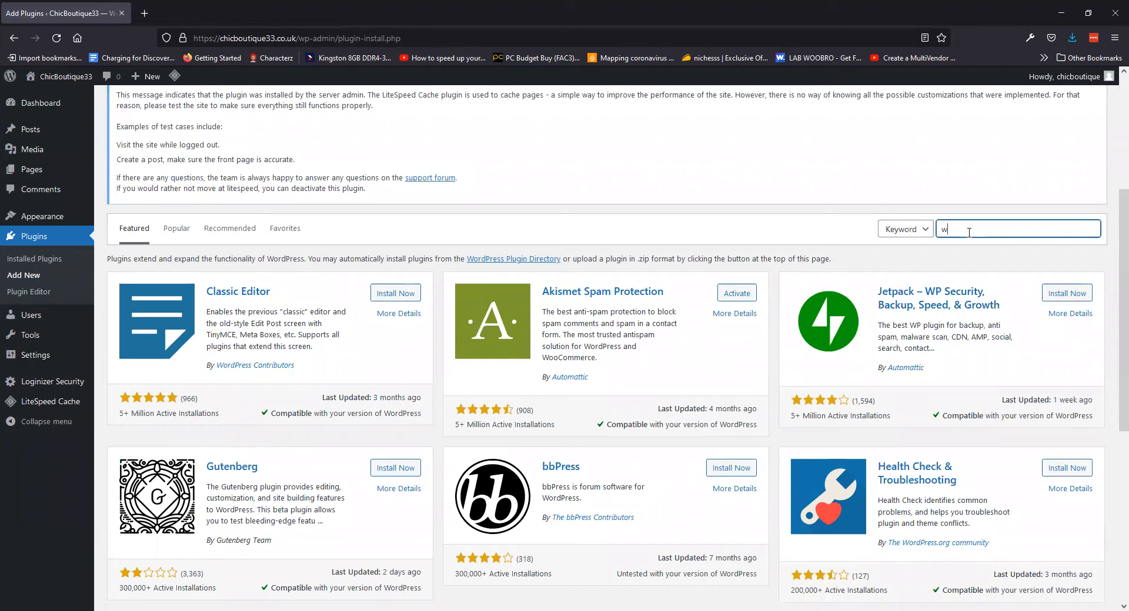
{"action": "type", "text": "oo"}
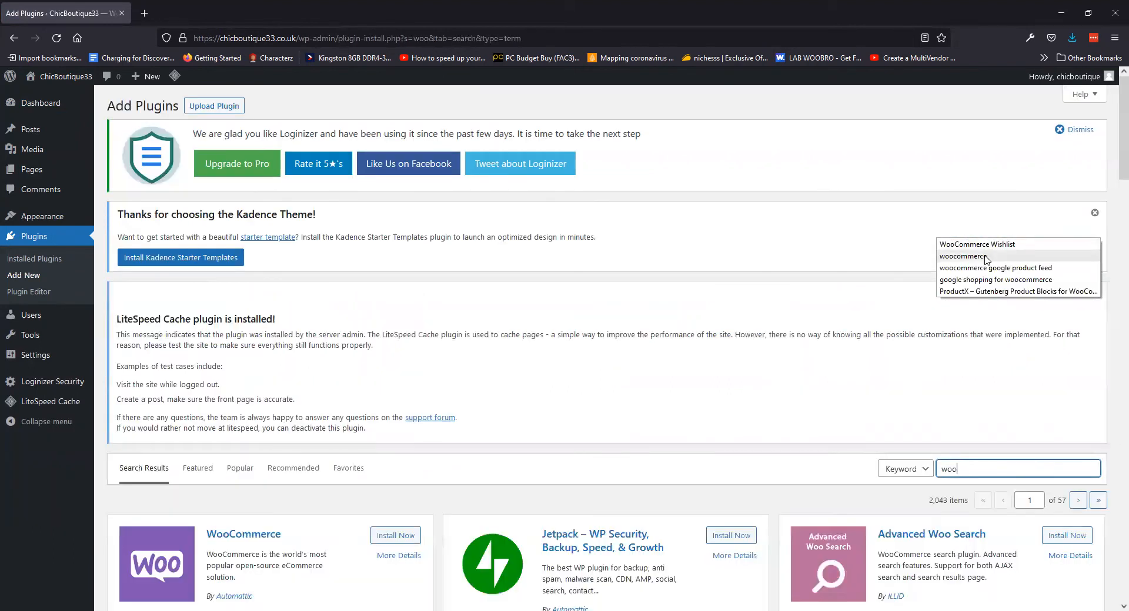
{"action": "left_click", "coordinate": [985, 256]}
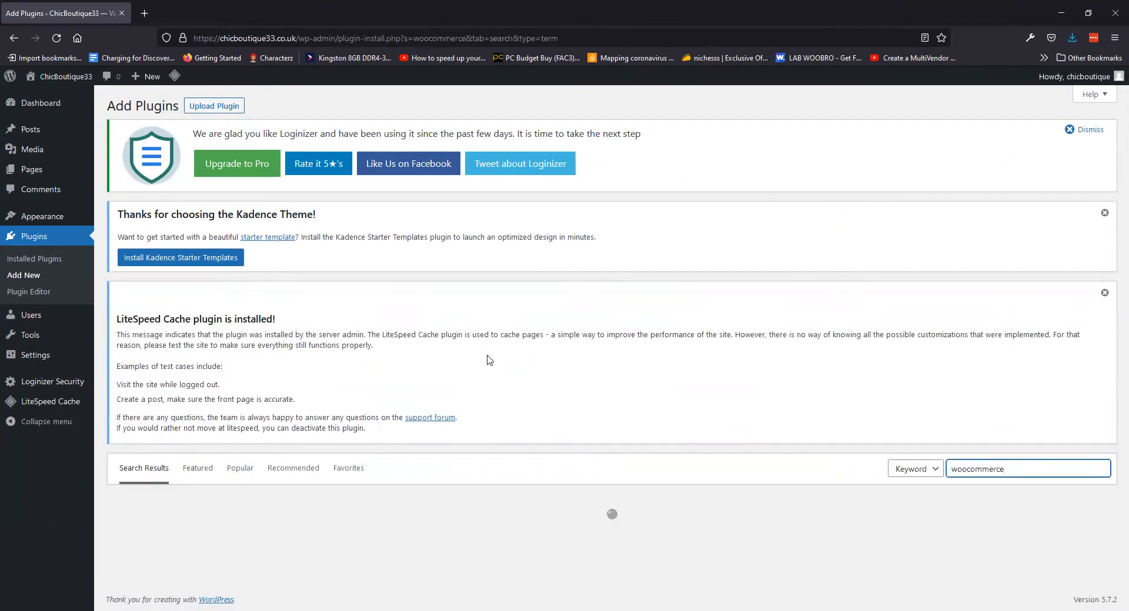
{"action": "scroll", "coordinate": [521, 348], "scroll_direction": "down", "scroll_amount": 2}
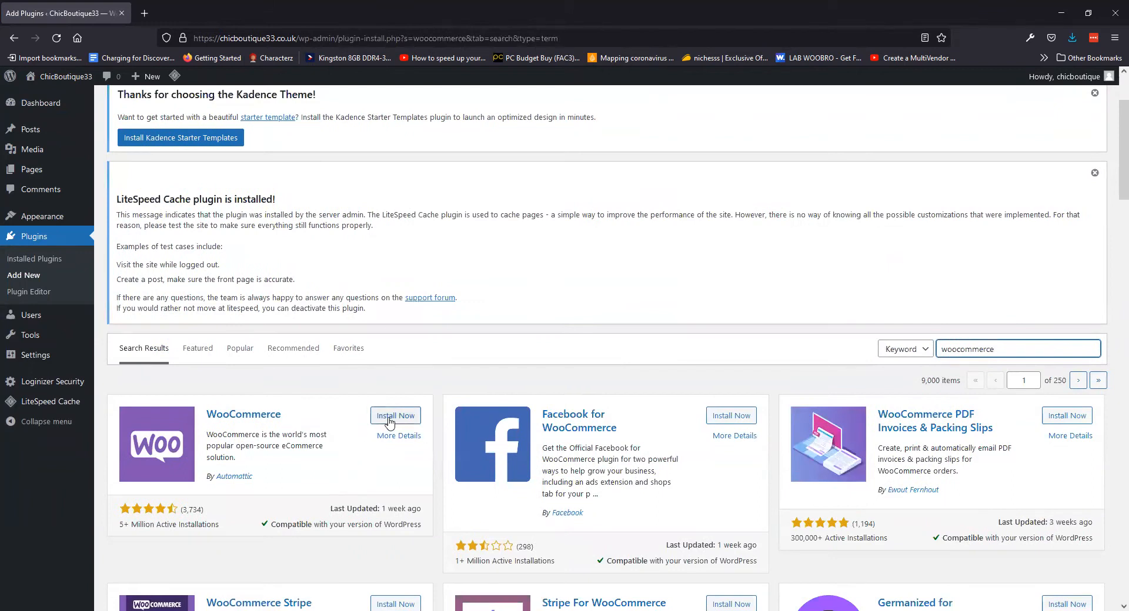
{"action": "left_click", "coordinate": [388, 418]}
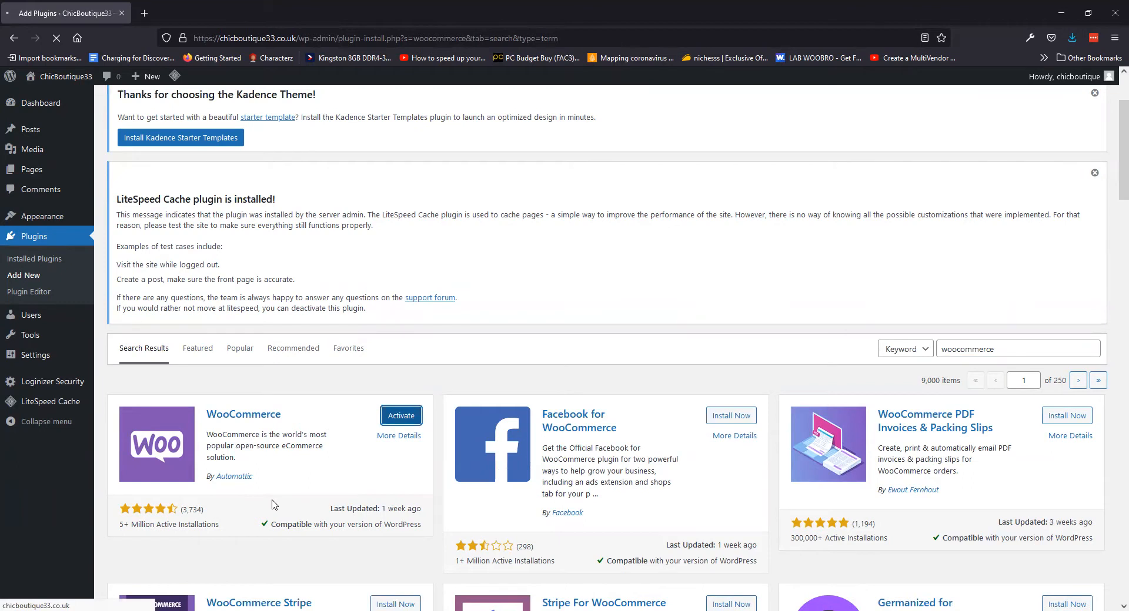
- Look up the contact page of hydroponicgrowsystems.co.uk in a new browser tab and return to the store setup wizard
{"action": "left_click", "coordinate": [480, 214]}
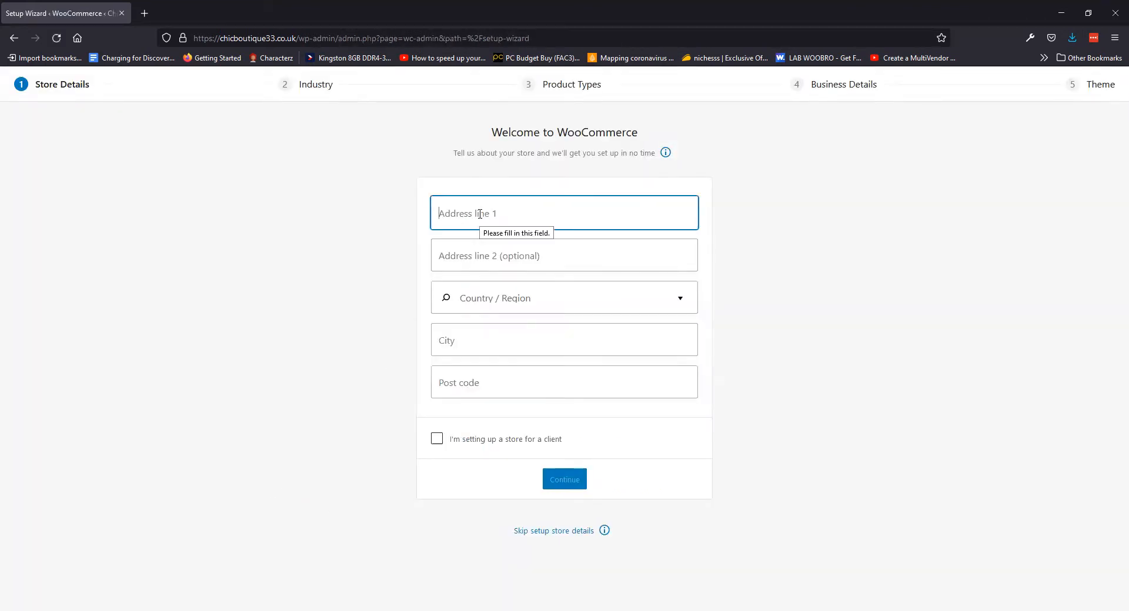
{"action": "left_click", "coordinate": [144, 14]}
{"action": "type", "text": "g"}
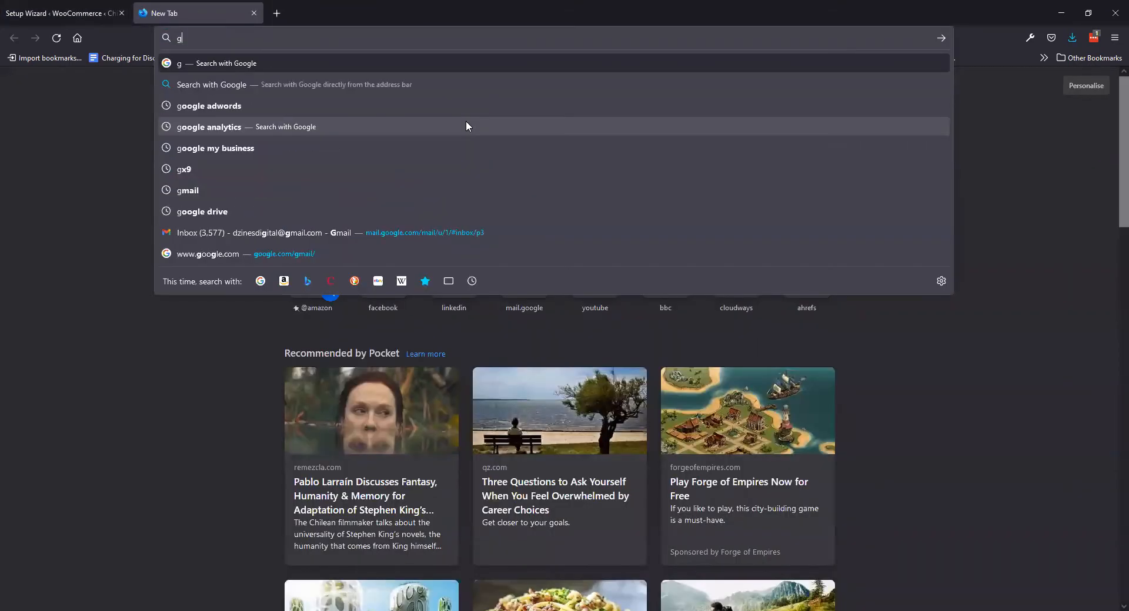
{"action": "key", "text": "BackSpace"}
{"action": "type", "text": "hydroponicgrowsystems.co.uk"}
{"action": "key", "text": "Return"}
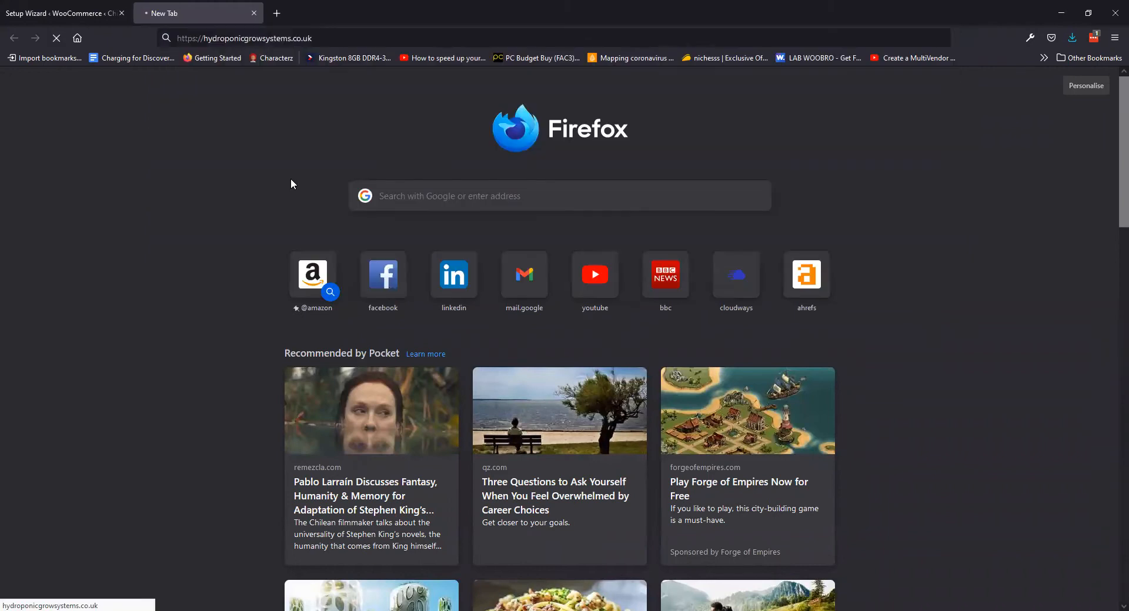
{"action": "key", "text": "ctrl+Tab"}
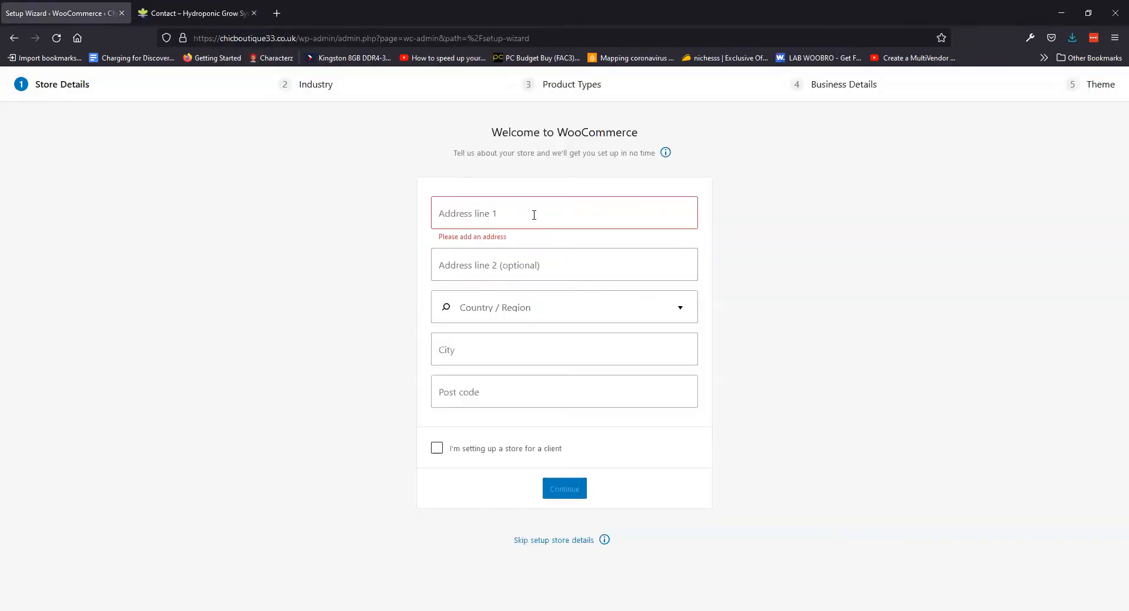
- Fill in the store's street address, country, city and post code, and decline usage tracking
{"action": "type", "text": "1"}
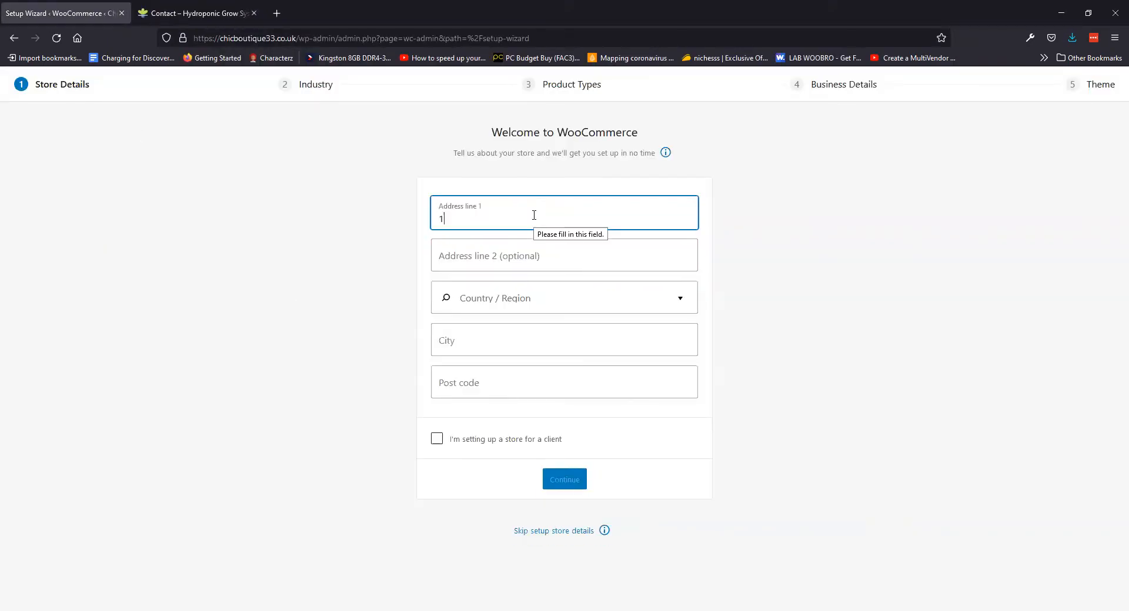
{"action": "key", "text": "Tab"}
{"action": "key", "text": "Tab"}
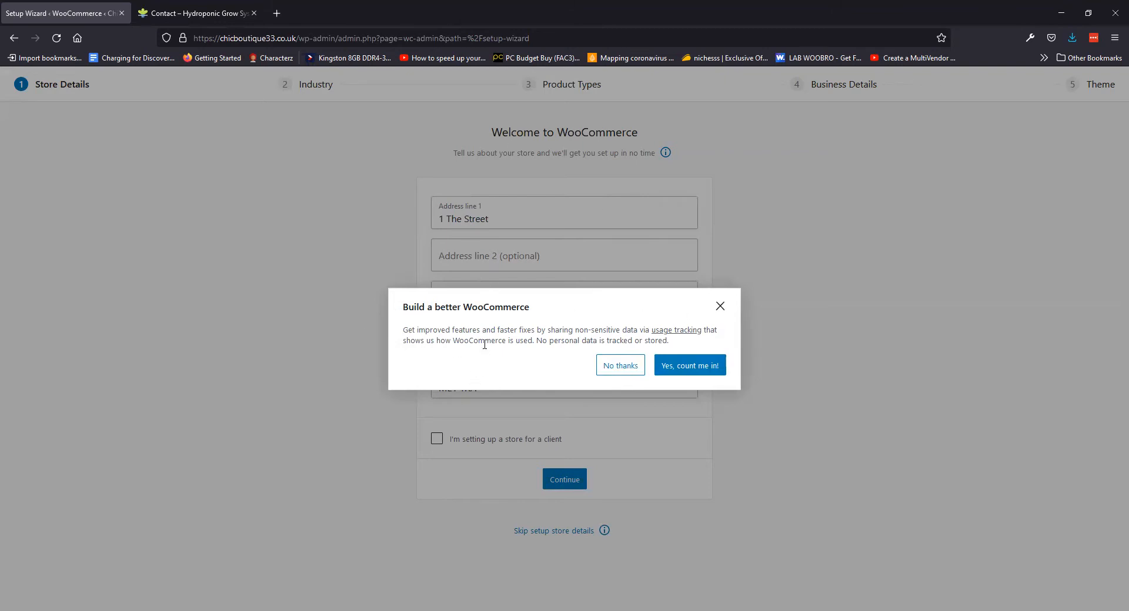
{"action": "left_click", "coordinate": [608, 370]}
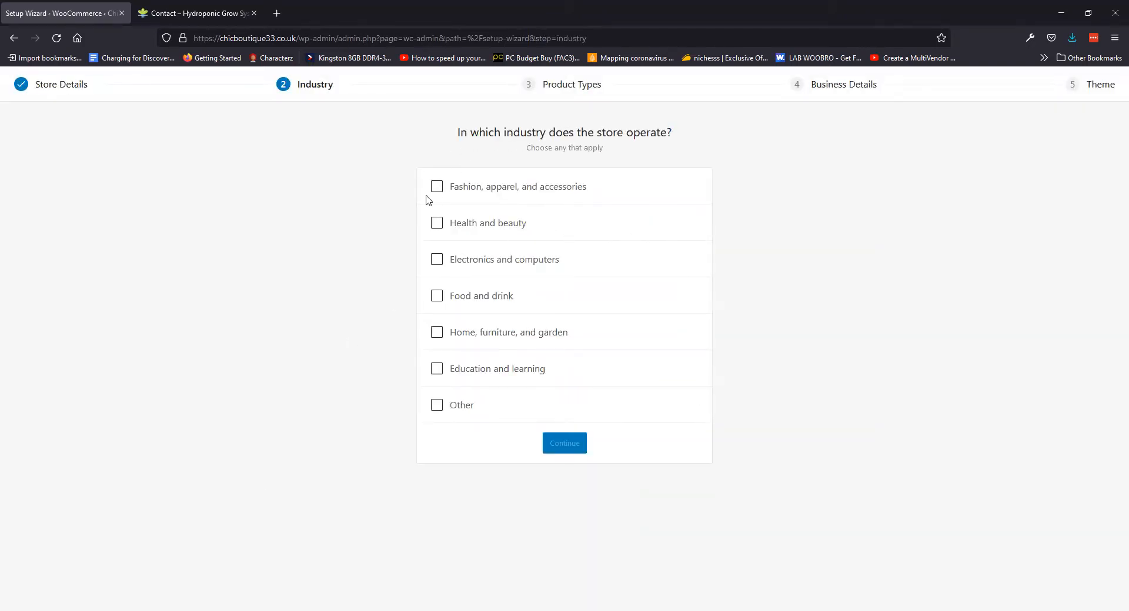
- Choose Fashion, apparel, and accessories as the store's industry and continue to the product types
{"action": "left_click", "coordinate": [439, 225]}
{"action": "left_click", "coordinate": [437, 188]}
{"action": "left_click", "coordinate": [437, 226]}
{"action": "left_click", "coordinate": [567, 443]}
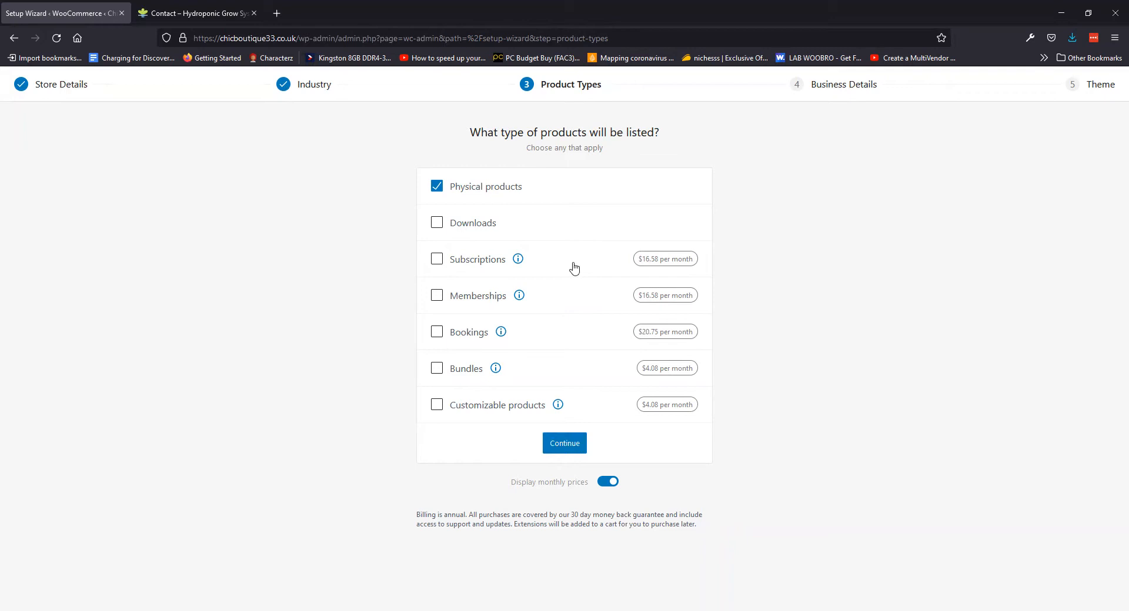
- Turn off the monthly price display and continue with Physical products as the only product type
{"action": "left_click", "coordinate": [605, 481]}
{"action": "left_click", "coordinate": [573, 450]}
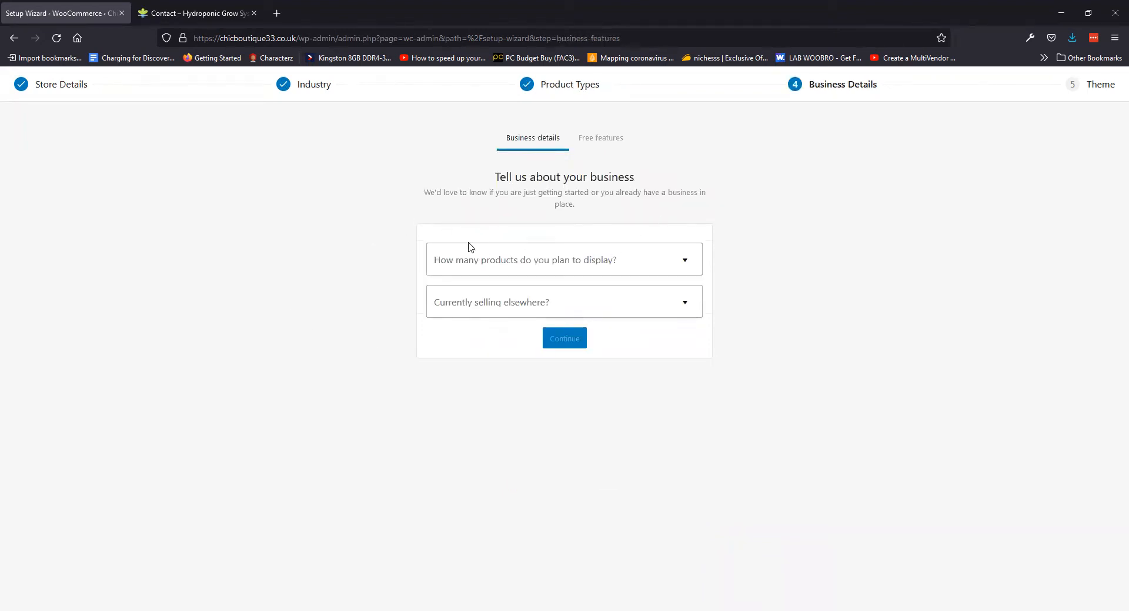
- Set the planned product count to 101 - 1,000 and currently selling elsewhere to No, then continue
{"action": "left_click", "coordinate": [595, 262]}
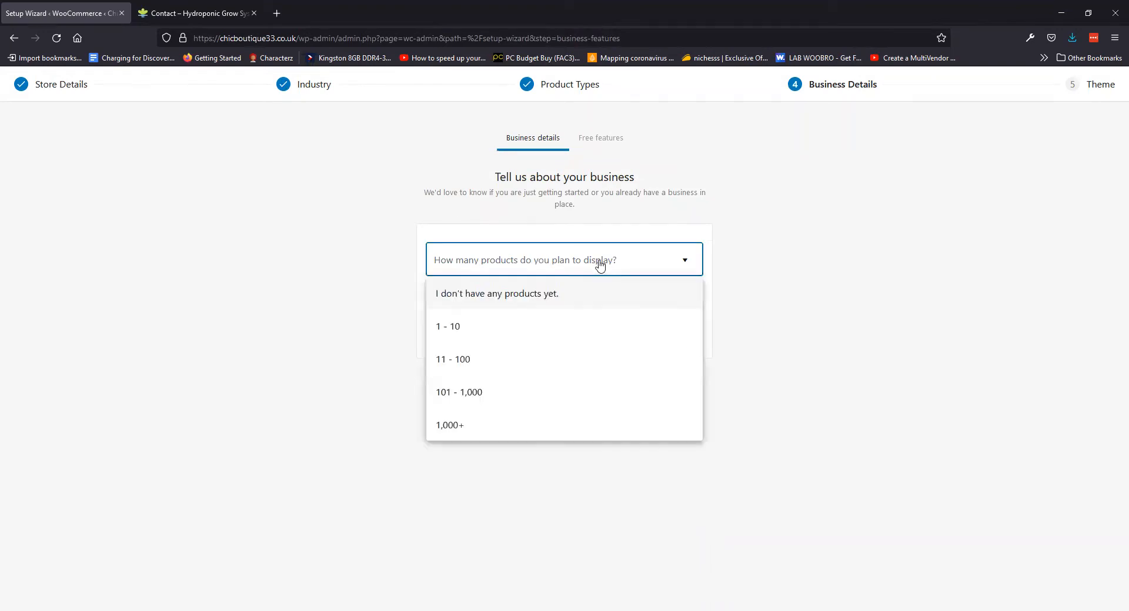
{"action": "left_click", "coordinate": [504, 392]}
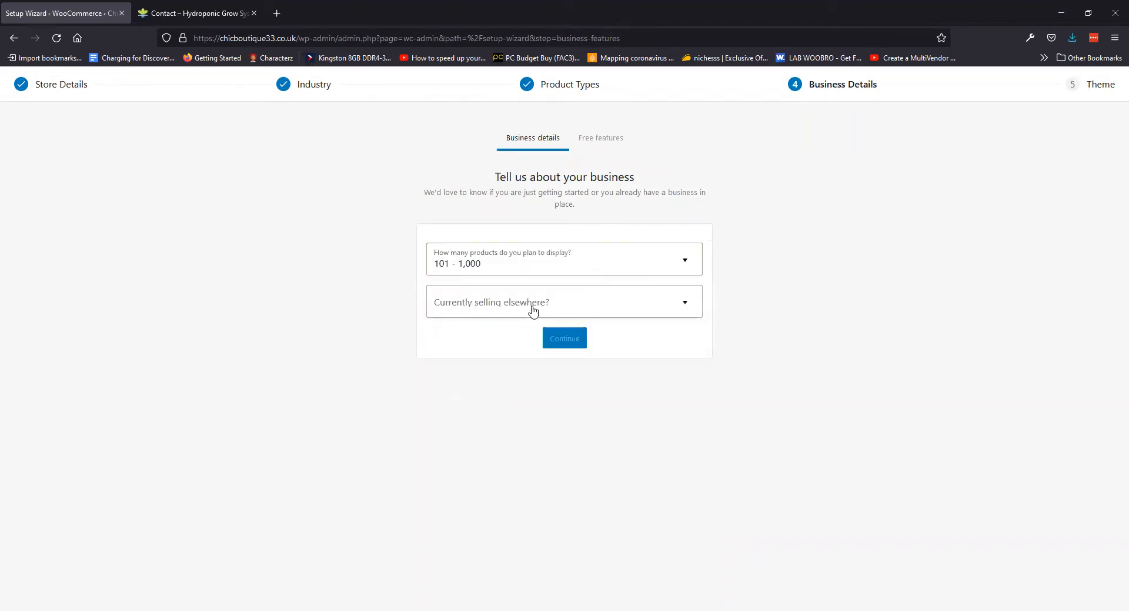
{"action": "left_click", "coordinate": [505, 310]}
{"action": "left_click", "coordinate": [511, 344]}
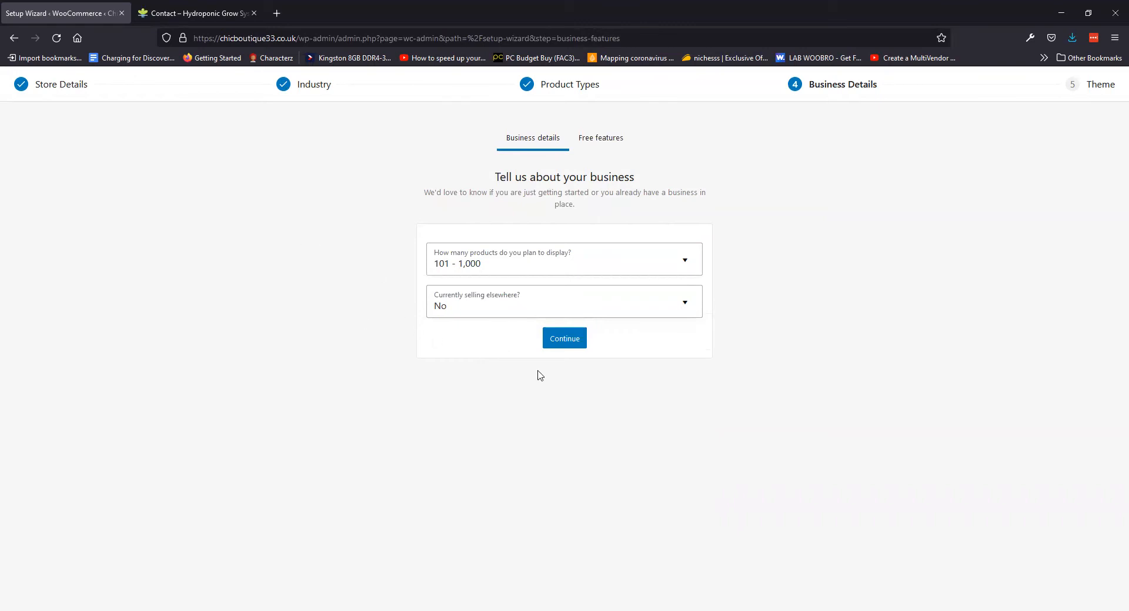
{"action": "left_click", "coordinate": [566, 341]}
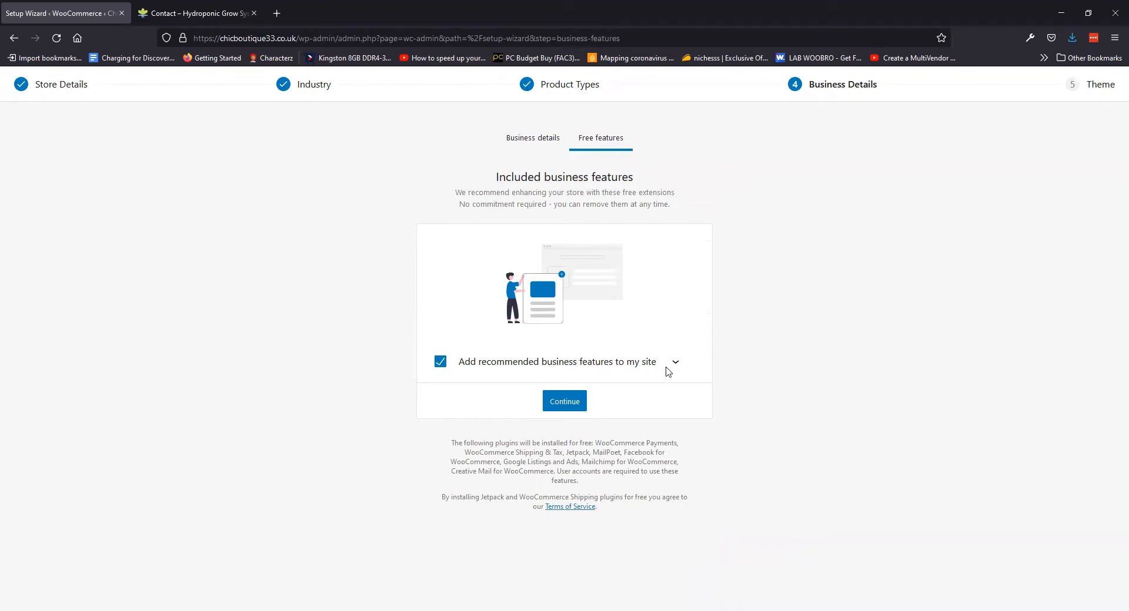
- Review the free business features, deselect the recommended features for the site and continue to the theme choice
{"action": "left_click", "coordinate": [674, 364]}
{"action": "scroll", "coordinate": [352, 265], "scroll_direction": "down", "scroll_amount": 3}
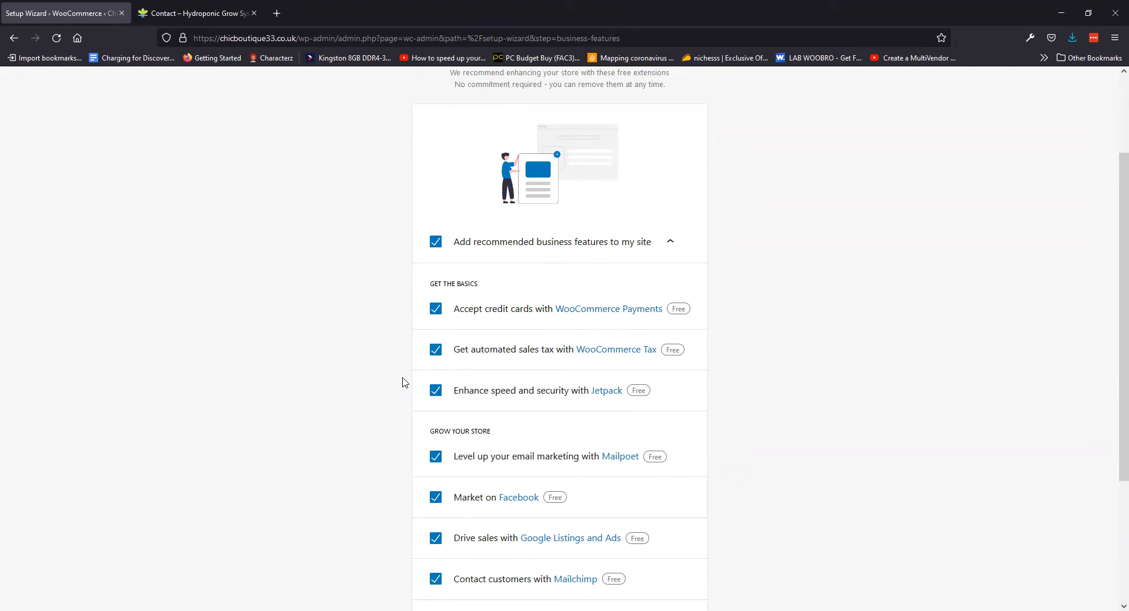
{"action": "scroll", "coordinate": [404, 383], "scroll_direction": "down", "scroll_amount": 3}
{"action": "scroll", "coordinate": [445, 228], "scroll_direction": "up", "scroll_amount": 2}
{"action": "left_click", "coordinate": [436, 183]}
{"action": "scroll", "coordinate": [464, 447], "scroll_direction": "down", "scroll_amount": 1}
{"action": "left_click", "coordinate": [561, 584]}
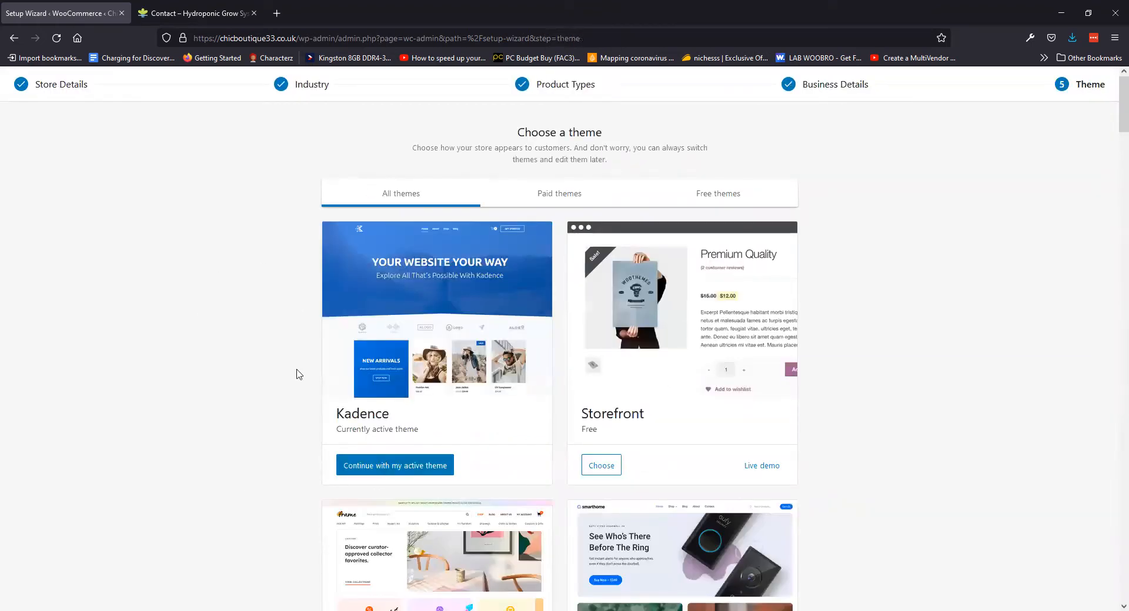
- Finish the setup wizard with the active Kadence theme and dismiss the WooCommerce welcome tour
{"action": "left_click", "coordinate": [387, 465]}
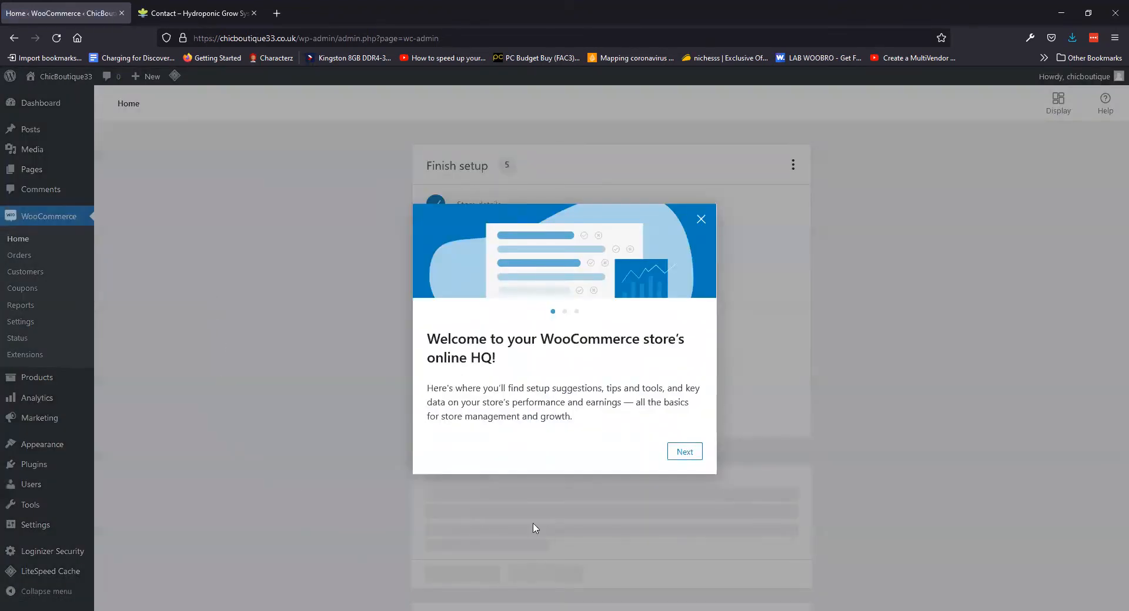
{"action": "left_click", "coordinate": [684, 452]}
{"action": "left_click", "coordinate": [700, 221]}
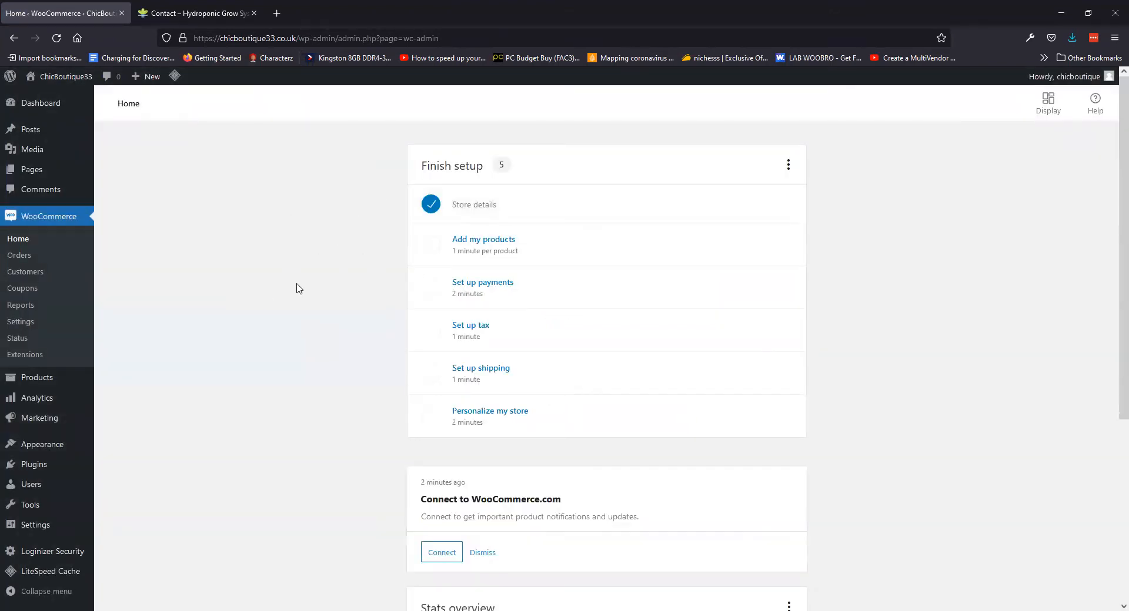
- Open the form for adding a product manually from the store's setup checklist
{"action": "left_click", "coordinate": [474, 241]}
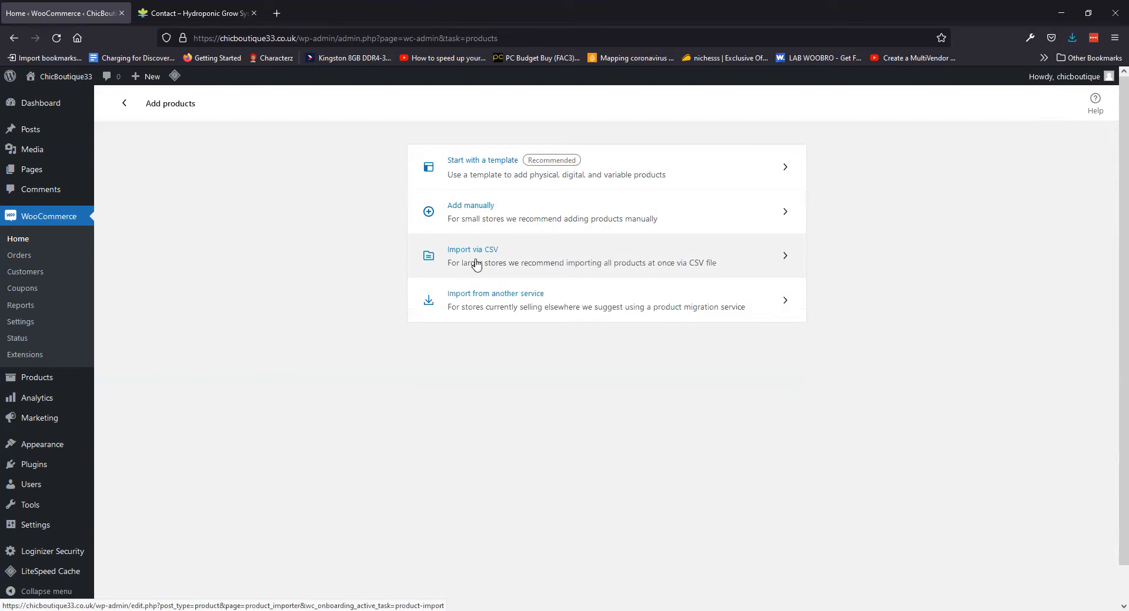
{"action": "left_click", "coordinate": [467, 219]}
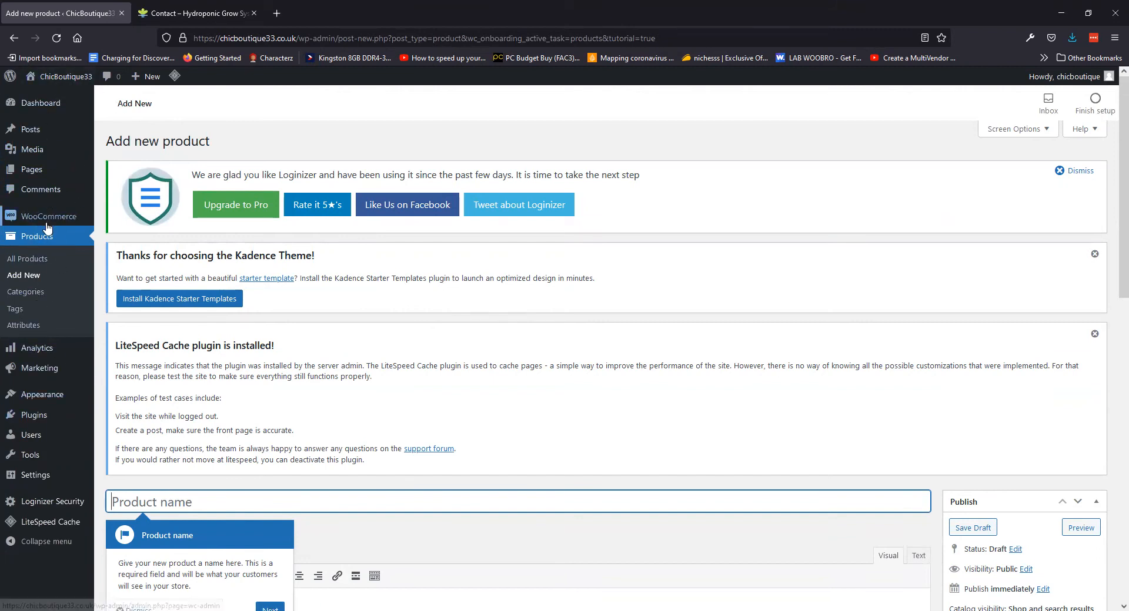
{"action": "mouse_move", "coordinate": [48, 220]}
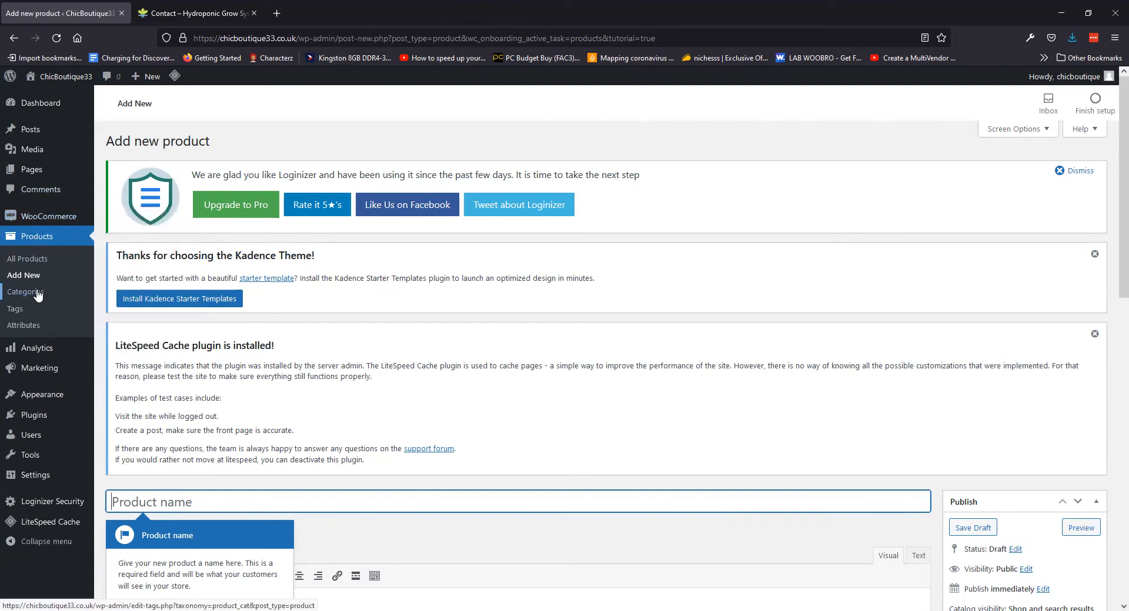
- Add two top-level product categories named Trousers and Tops
{"action": "left_click", "coordinate": [33, 292]}
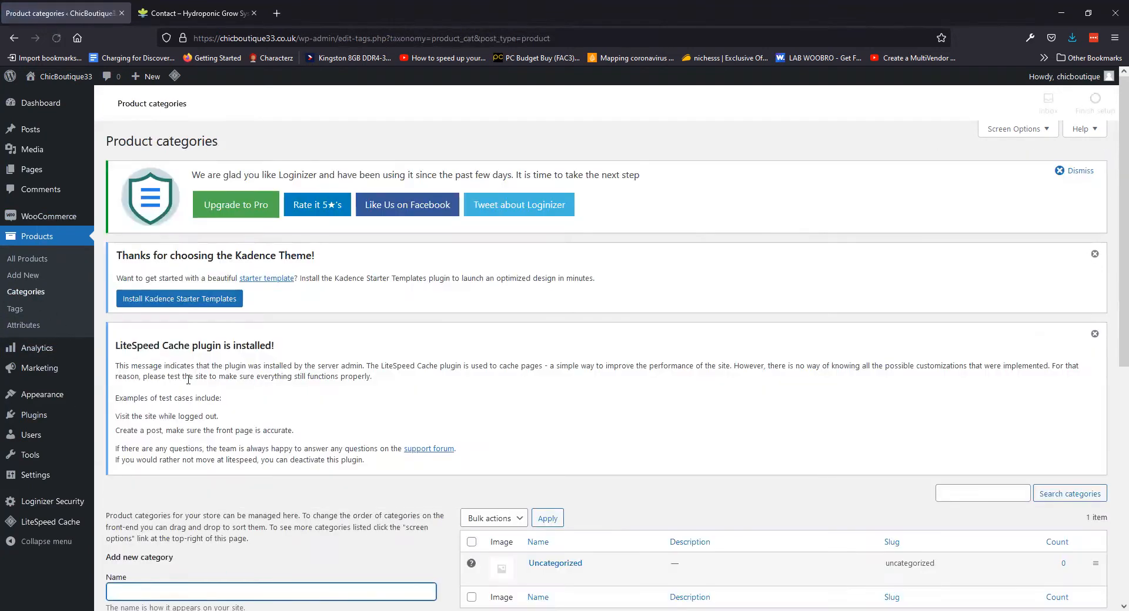
{"action": "scroll", "coordinate": [289, 359], "scroll_direction": "down", "scroll_amount": 4}
{"action": "scroll", "coordinate": [289, 359], "scroll_direction": "down", "scroll_amount": 2}
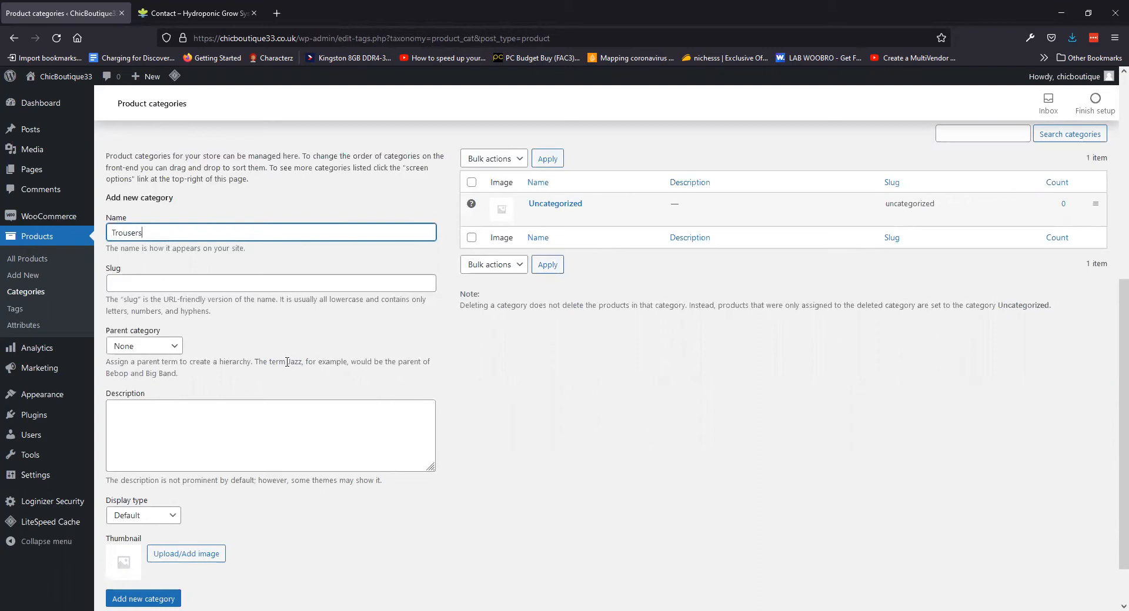
{"action": "left_click", "coordinate": [144, 599]}
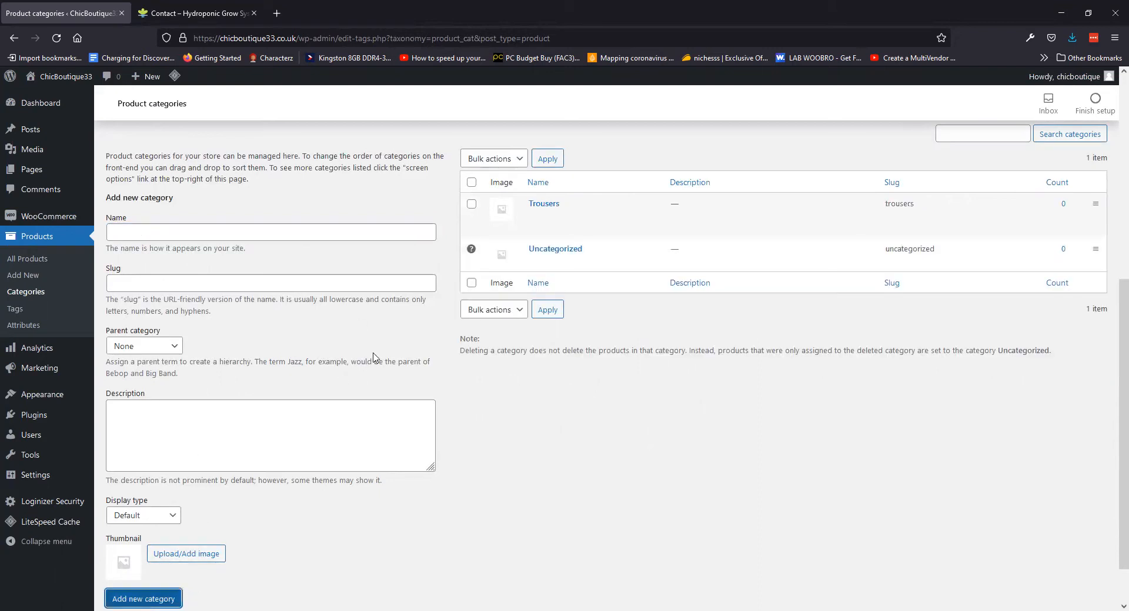
{"action": "left_click", "coordinate": [227, 231]}
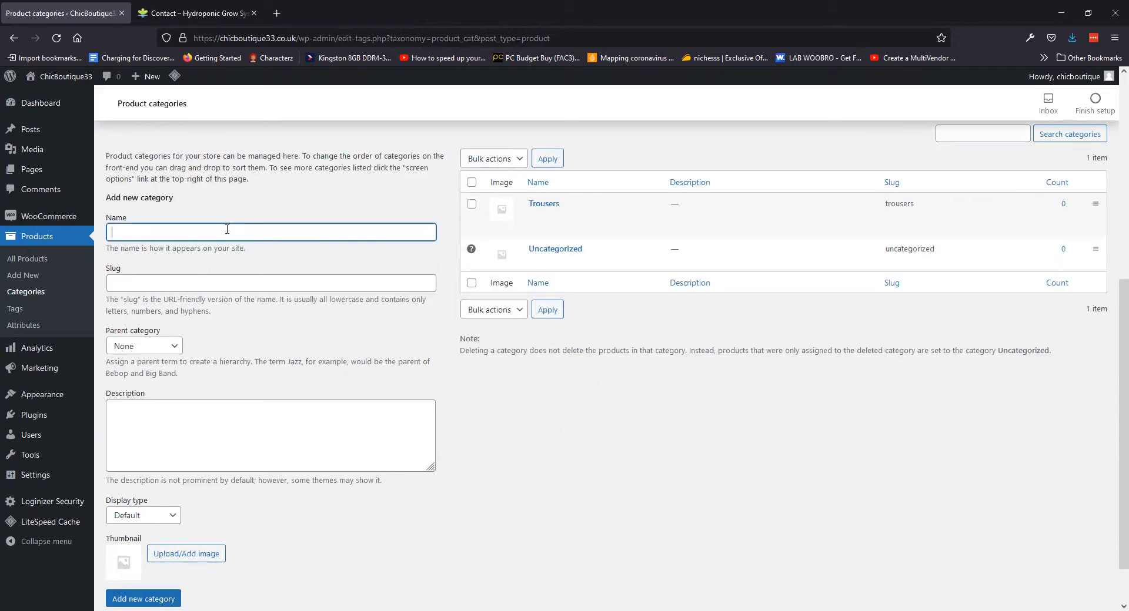
{"action": "left_click", "coordinate": [144, 597]}
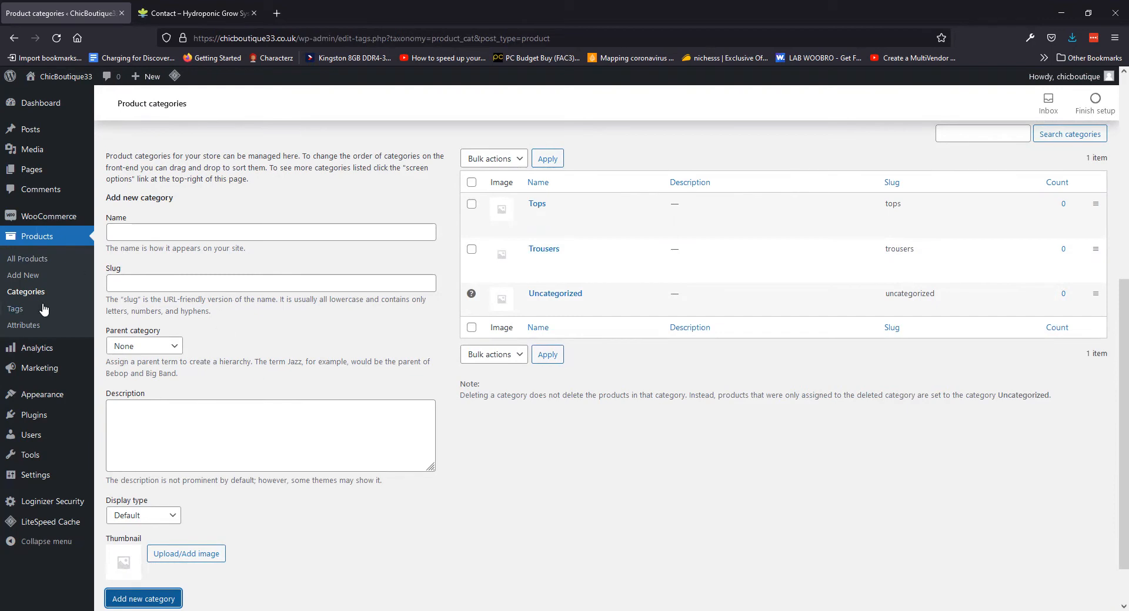
- Open the form for adding a new product and dismiss the Loginizer, Kadence, cache purge and LiteSpeed notices
{"action": "left_click", "coordinate": [23, 276]}
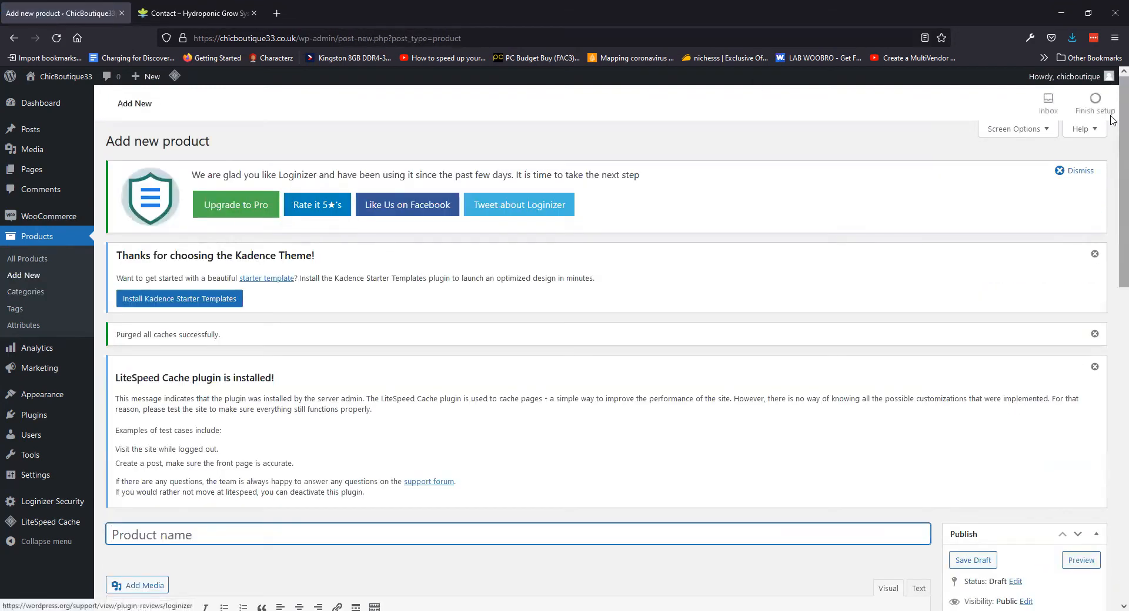
{"action": "left_click", "coordinate": [1078, 170]}
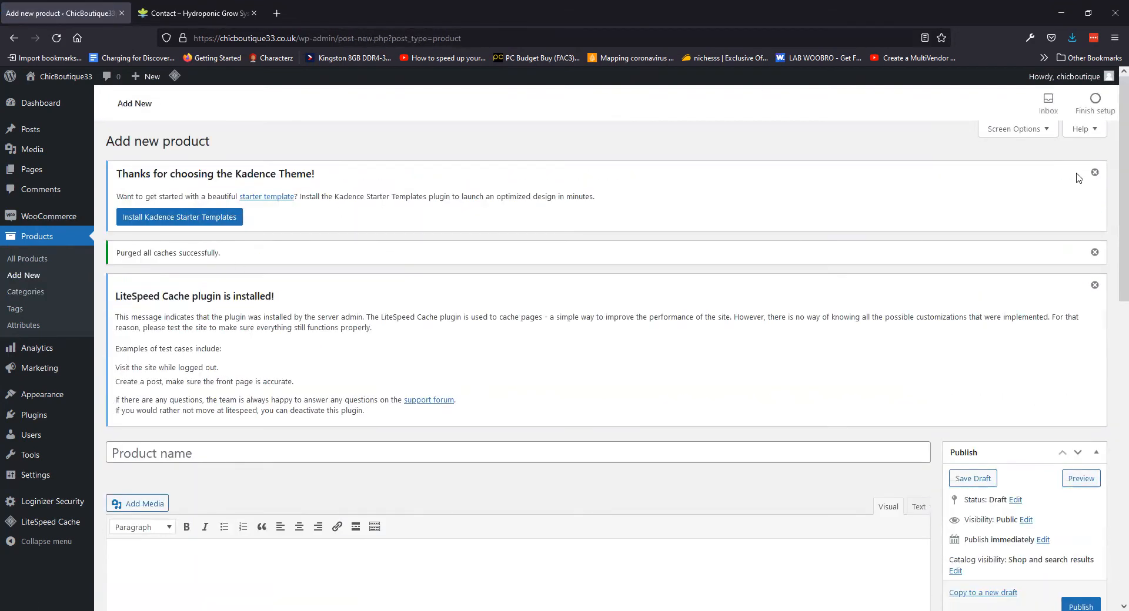
{"action": "left_click", "coordinate": [1094, 172]}
{"action": "left_click", "coordinate": [1093, 172]}
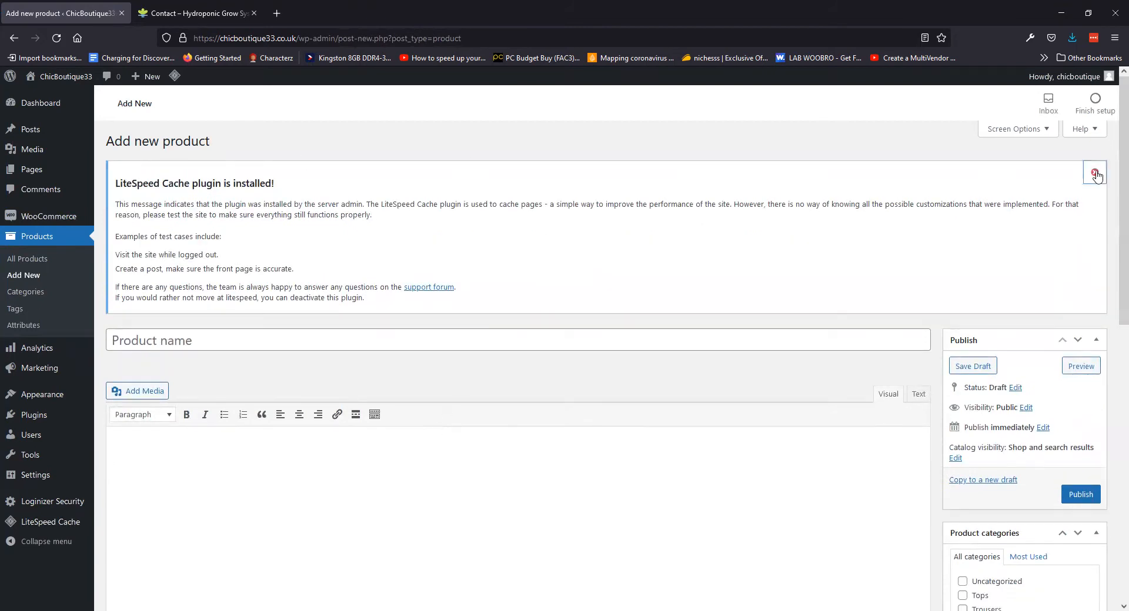
{"action": "left_click", "coordinate": [1094, 172]}
- Name the new product "Test Product"
{"action": "scroll", "coordinate": [356, 412], "scroll_direction": "down", "scroll_amount": 5}
{"action": "scroll", "coordinate": [356, 412], "scroll_direction": "up", "scroll_amount": 5}
{"action": "scroll", "coordinate": [295, 368], "scroll_direction": "down", "scroll_amount": 1}
{"action": "scroll", "coordinate": [290, 383], "scroll_direction": "up", "scroll_amount": 1}
{"action": "left_click", "coordinate": [218, 174]}
{"action": "type", "text": "Test Product"}
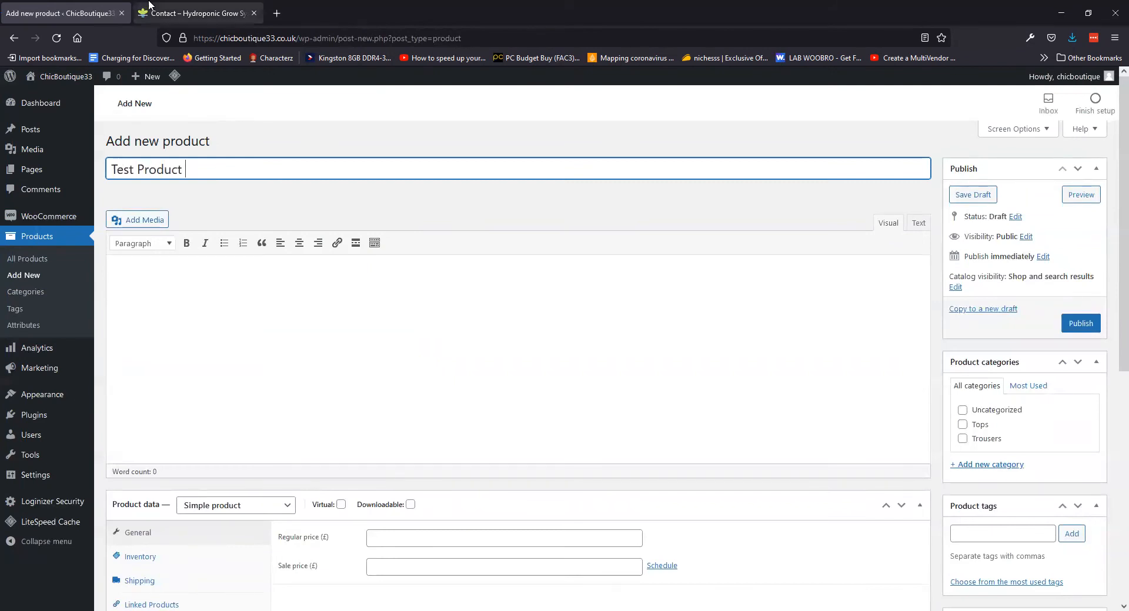
- Look up lorem ipsum in a new browser tab and copy the "What is Lorem Ipsum?" paragraph from lipsum.com
{"action": "left_click", "coordinate": [276, 13]}
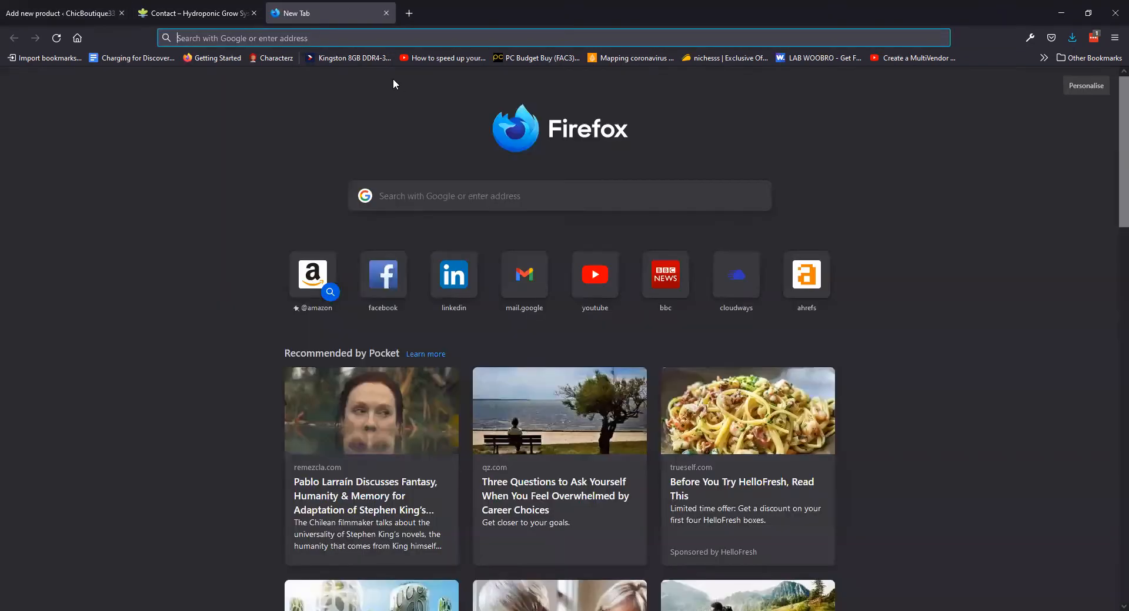
{"action": "type", "text": "losr"}
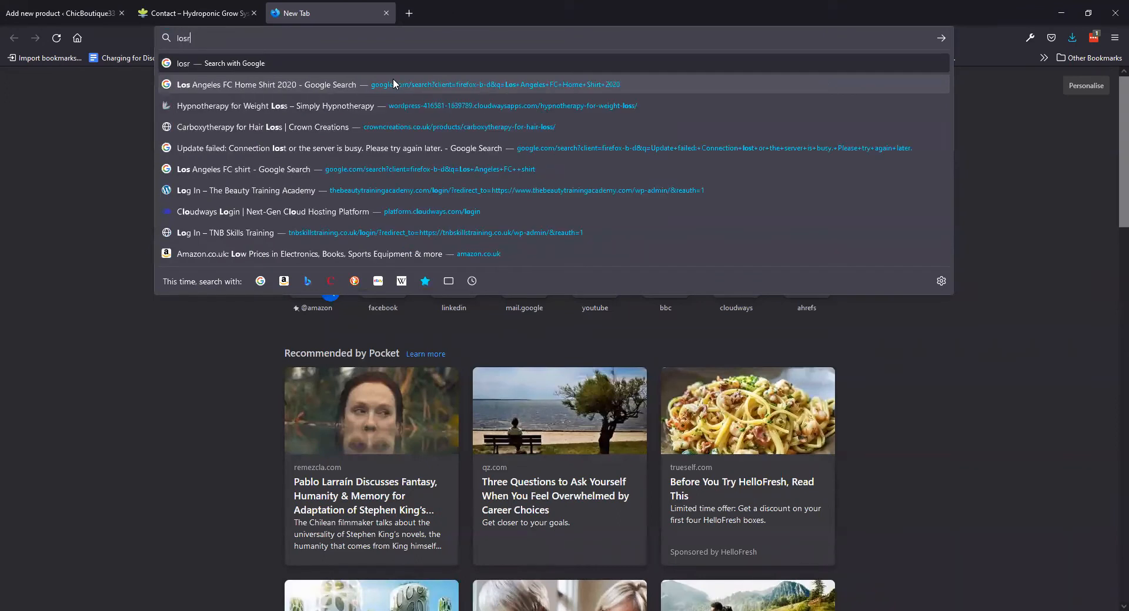
{"action": "key", "text": "BackSpace"}
{"action": "key", "text": "BackSpace"}
{"action": "type", "text": "ru"}
{"action": "key", "text": "BackSpace"}
{"action": "type", "text": "em ipsum"}
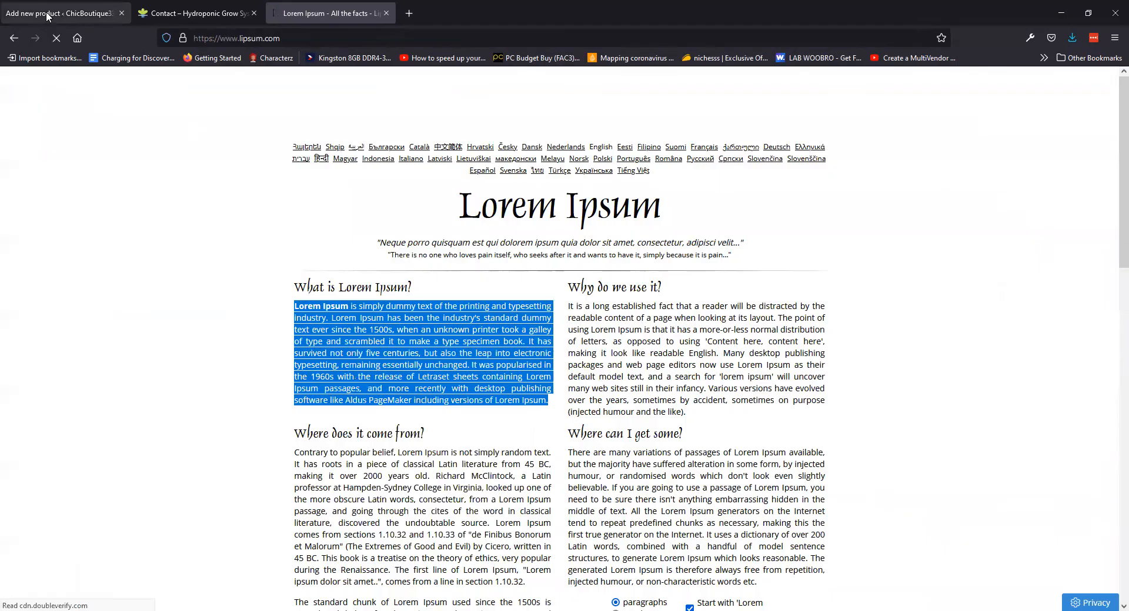
- Return to the new product form and paste the copied Lorem Ipsum paragraph as the product's main description
{"action": "left_click", "coordinate": [59, 13]}
{"action": "left_click", "coordinate": [299, 299]}
{"action": "type", "text": "Lorem Ipsum is simply dummy text of the printing and typesetting industry. Lorem Ipsum has been the industry's standard dummy text ever since the 1500s, when an unknown printer took a galley of type and scrambled it to make a type specimen book. It has survived not only five centuries, but also the leap into electronic typesetting, remaining essentially unchanged. It was popularised in the 1960s with the release of Letraset sheets containing Lorem Ipsum passages, and more recently with desktop publishing software like Aldus PageMaker including versions of Lorem Ipsum."}
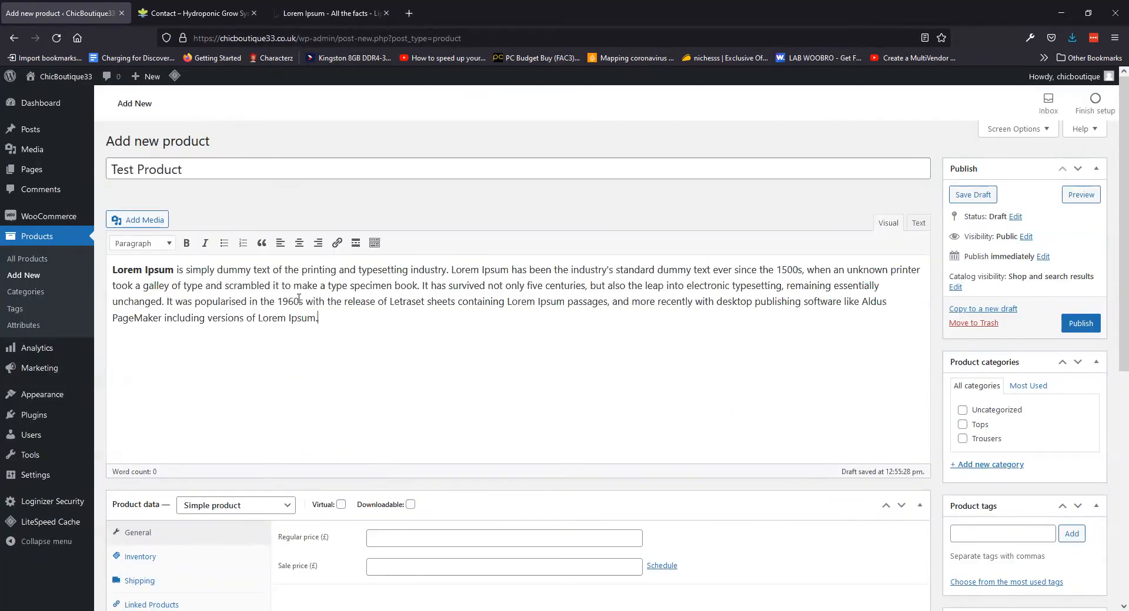
- Preview the Grouped, External/Affiliate and Variable product types, and return the product type to Simple product
{"action": "scroll", "coordinate": [299, 298], "scroll_direction": "down", "scroll_amount": 1}
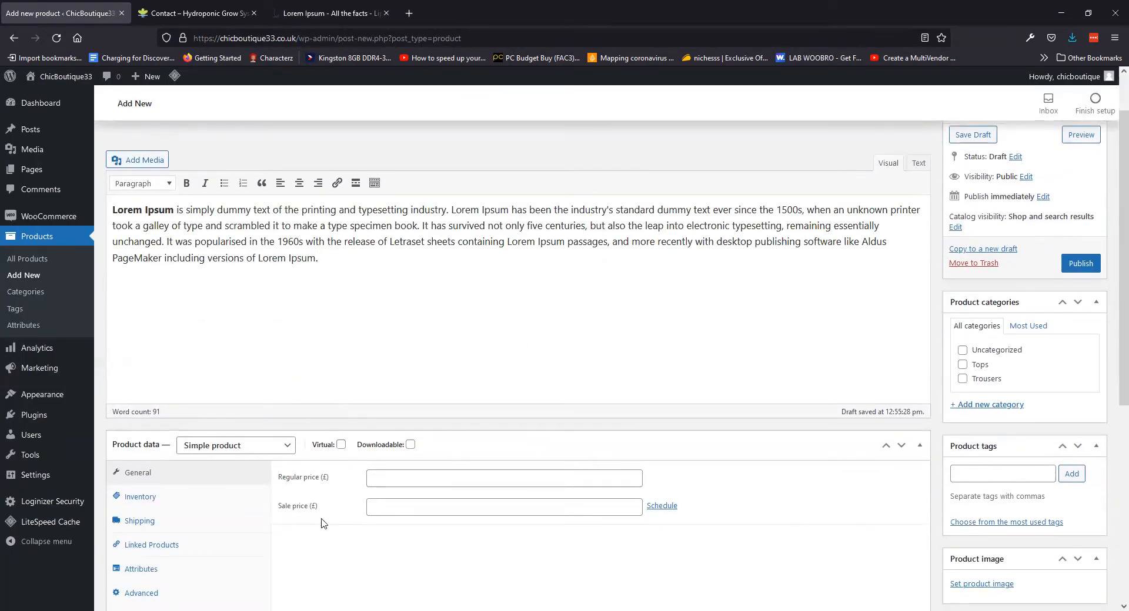
{"action": "scroll", "coordinate": [322, 523], "scroll_direction": "down", "scroll_amount": 2}
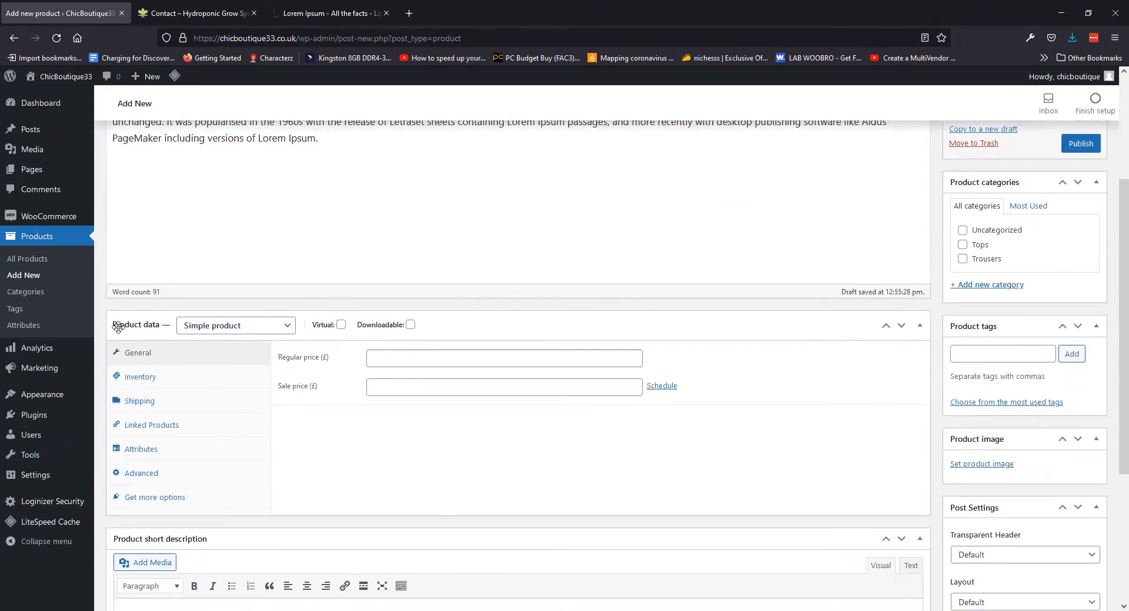
{"action": "left_click", "coordinate": [253, 330]}
{"action": "left_click", "coordinate": [252, 330]}
{"action": "left_click", "coordinate": [252, 327]}
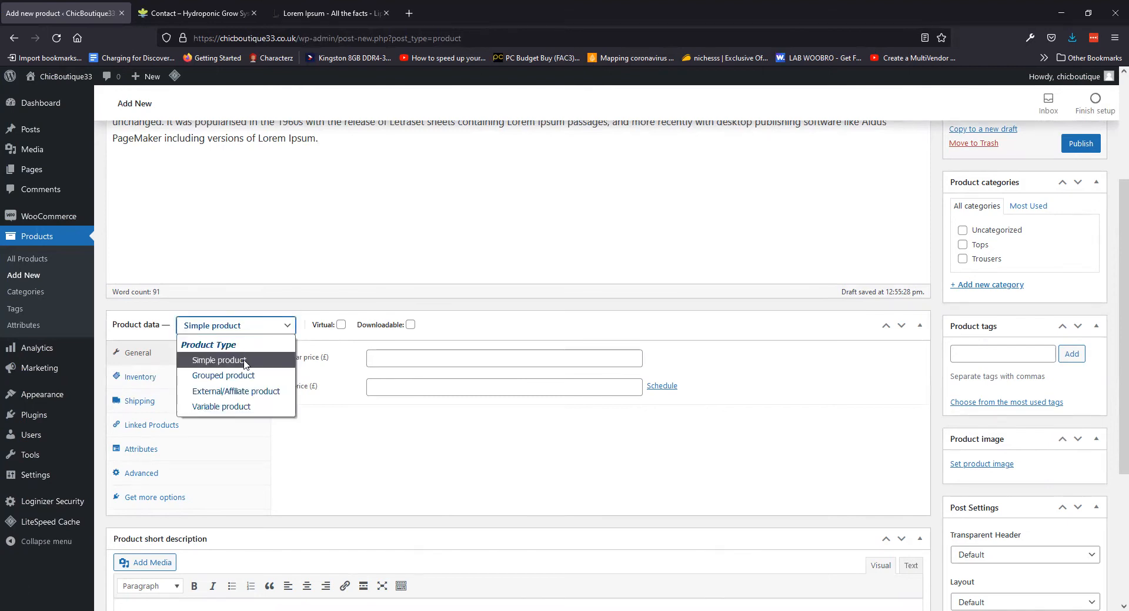
{"action": "left_click", "coordinate": [246, 376]}
{"action": "left_click", "coordinate": [282, 325]}
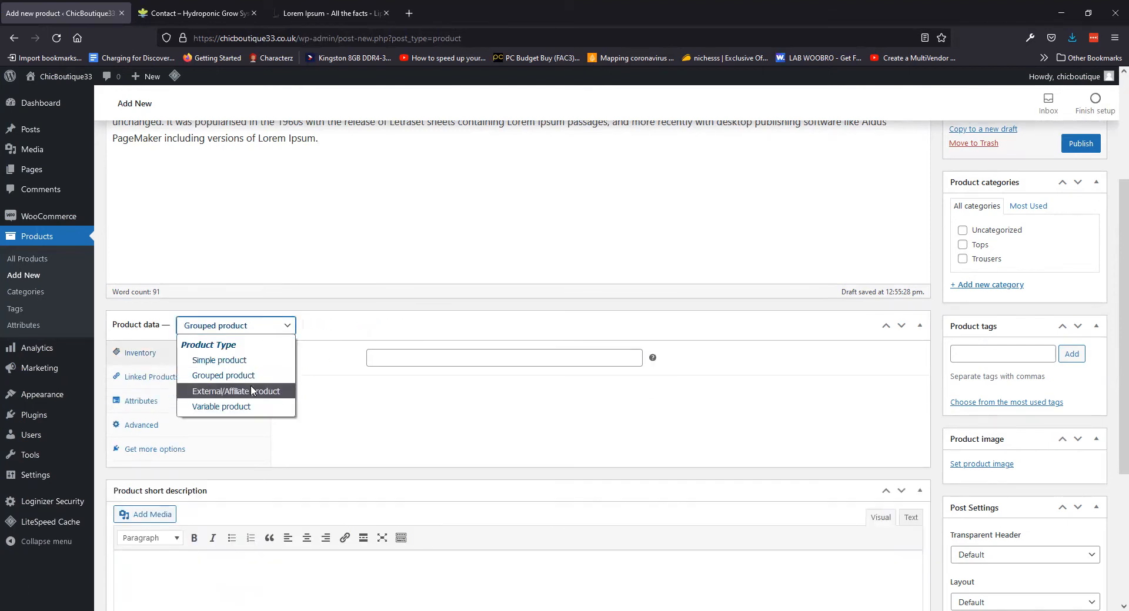
{"action": "left_click", "coordinate": [254, 391]}
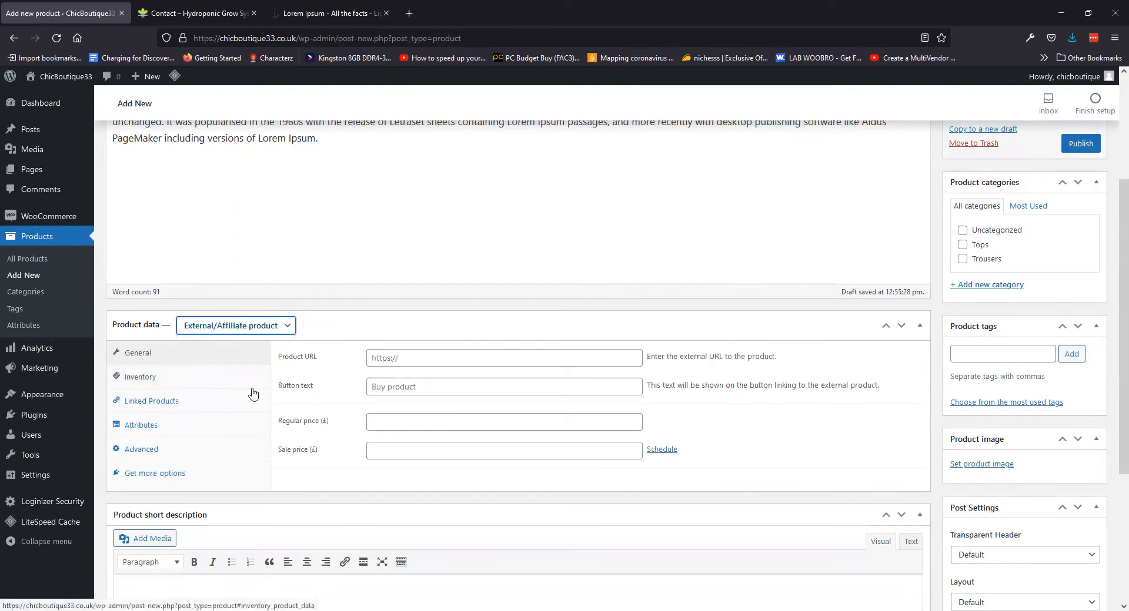
{"action": "left_click", "coordinate": [267, 332]}
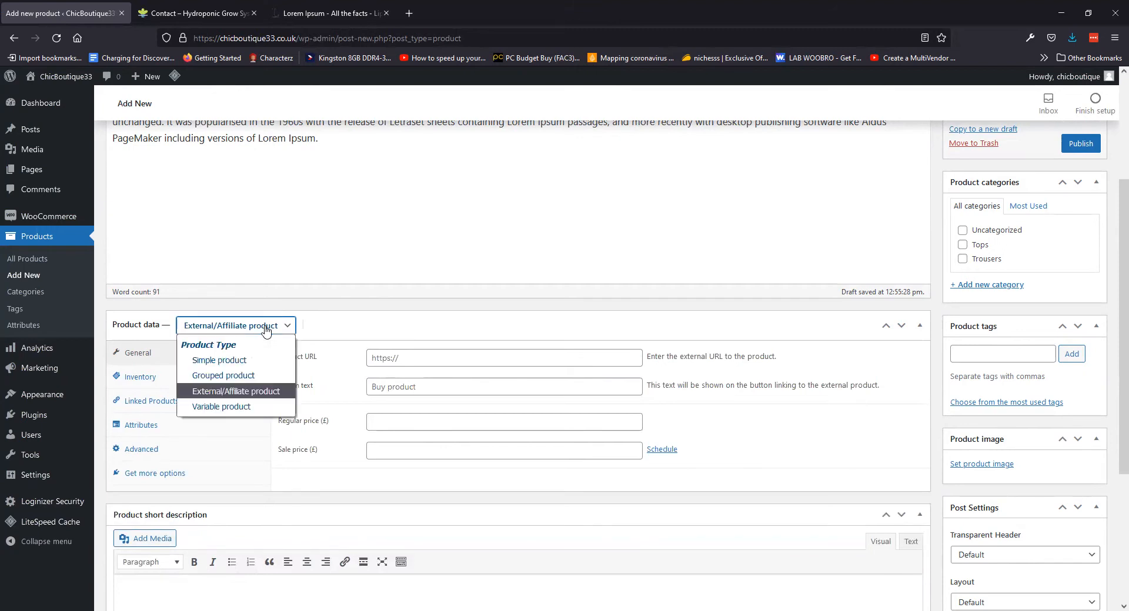
{"action": "left_click", "coordinate": [255, 408]}
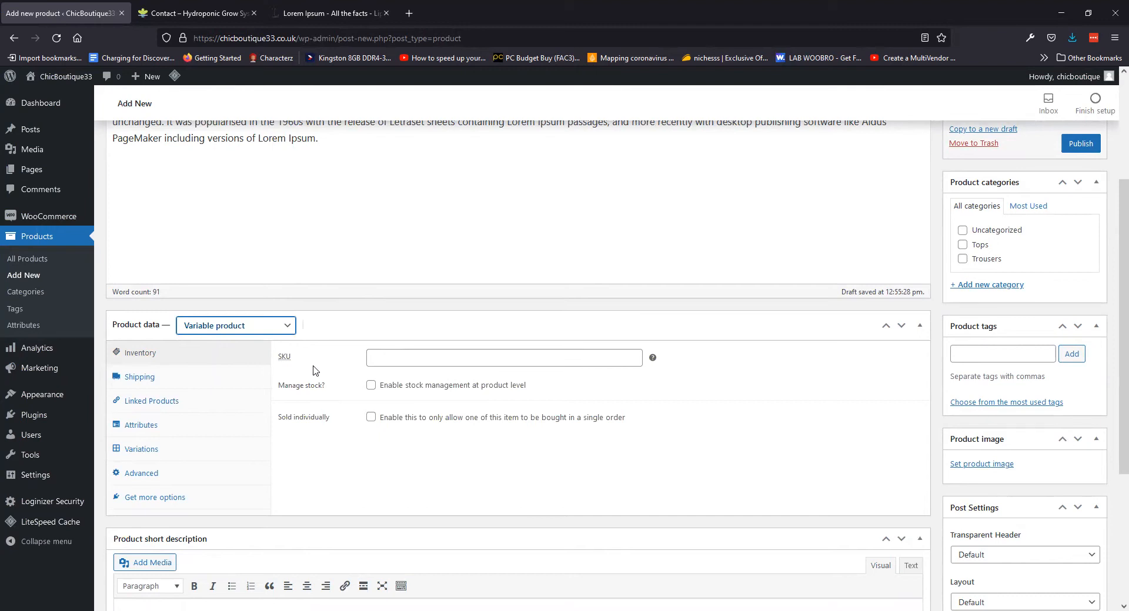
{"action": "left_click", "coordinate": [287, 327]}
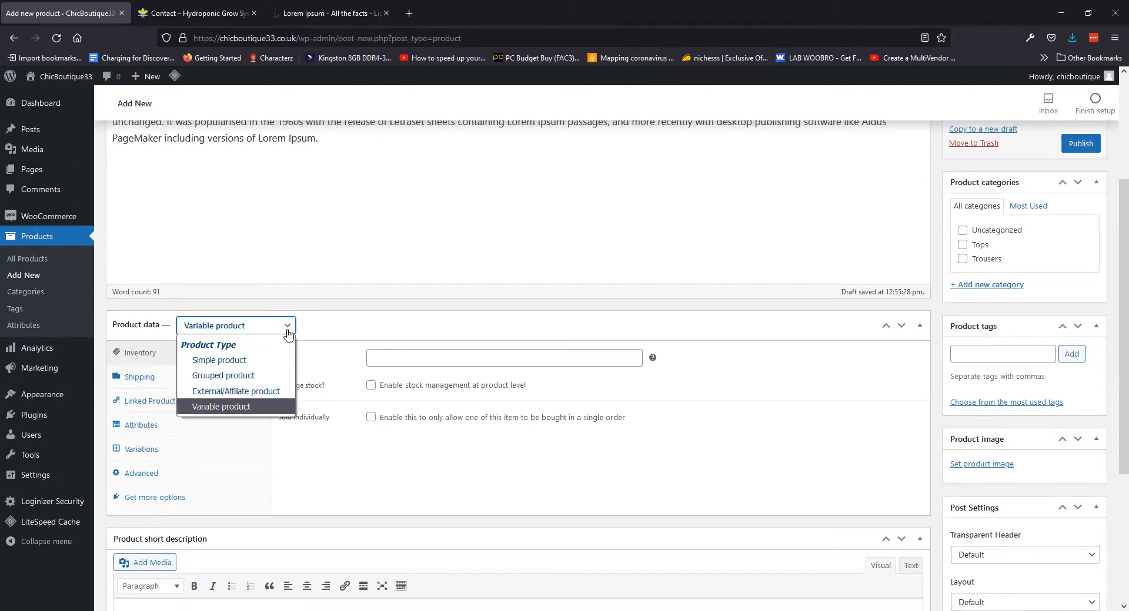
{"action": "left_click", "coordinate": [225, 364]}
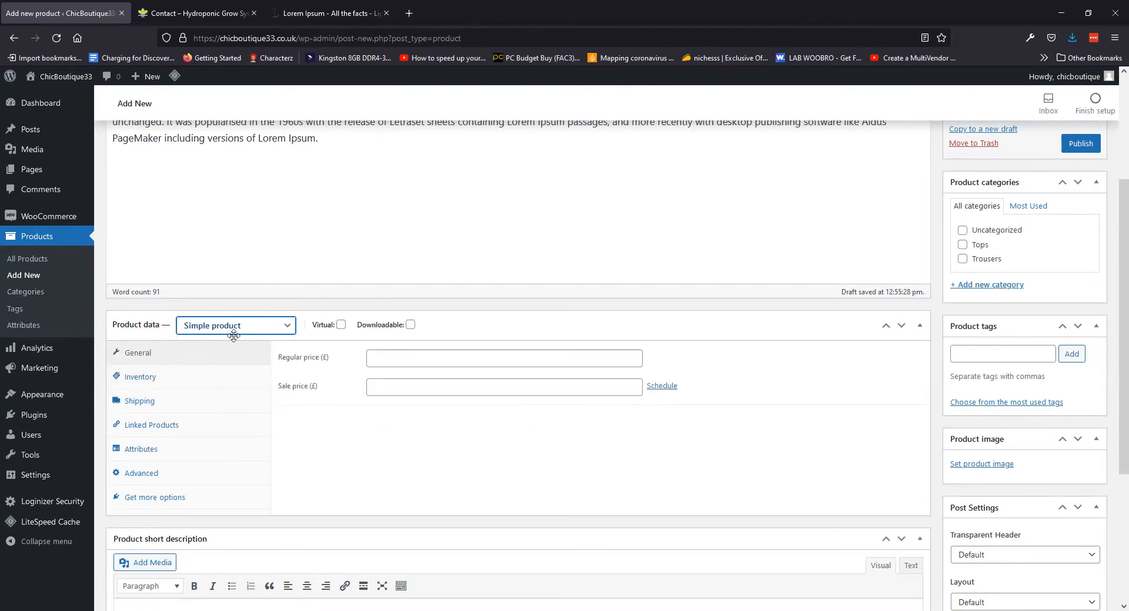
- Try the Virtual and Downloadable options on the simple product, leaving both switched off
{"action": "left_click", "coordinate": [341, 327]}
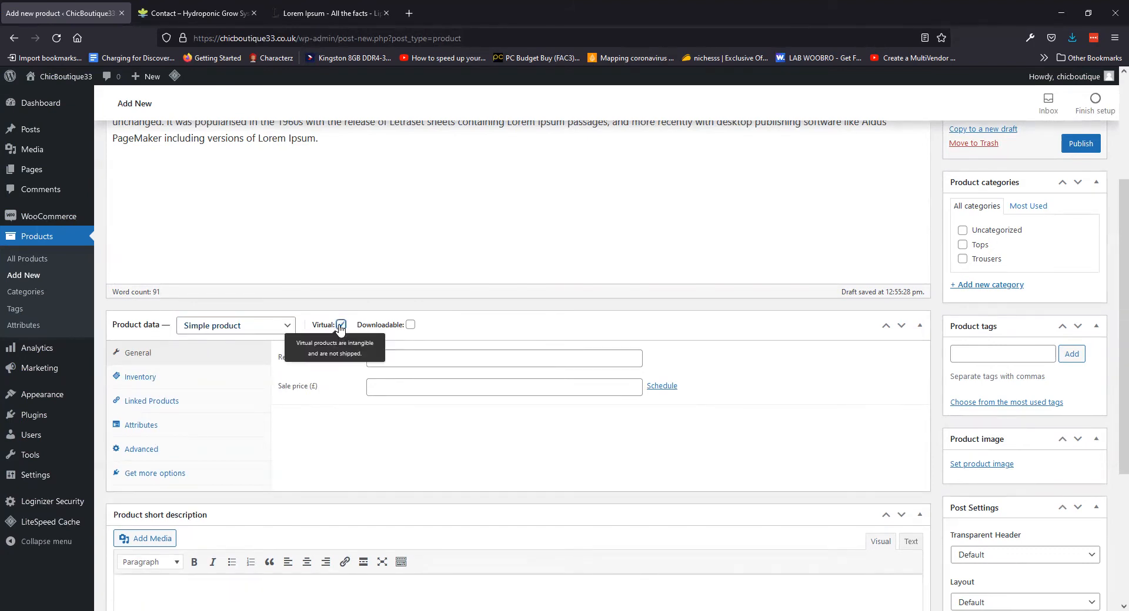
{"action": "left_click", "coordinate": [341, 327]}
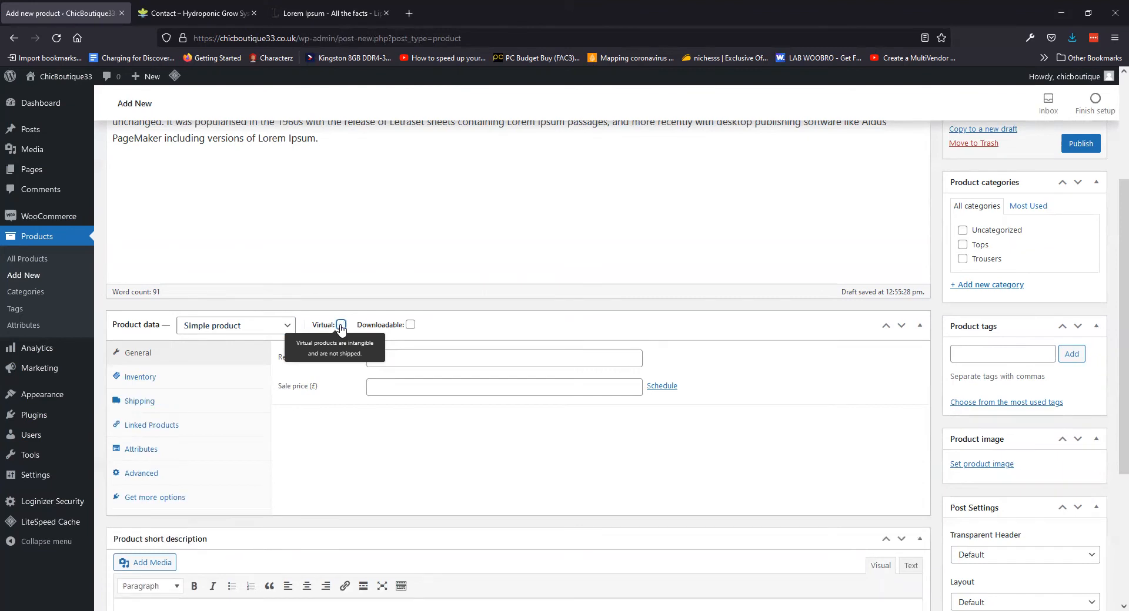
{"action": "left_click", "coordinate": [341, 326]}
{"action": "left_click", "coordinate": [341, 327]}
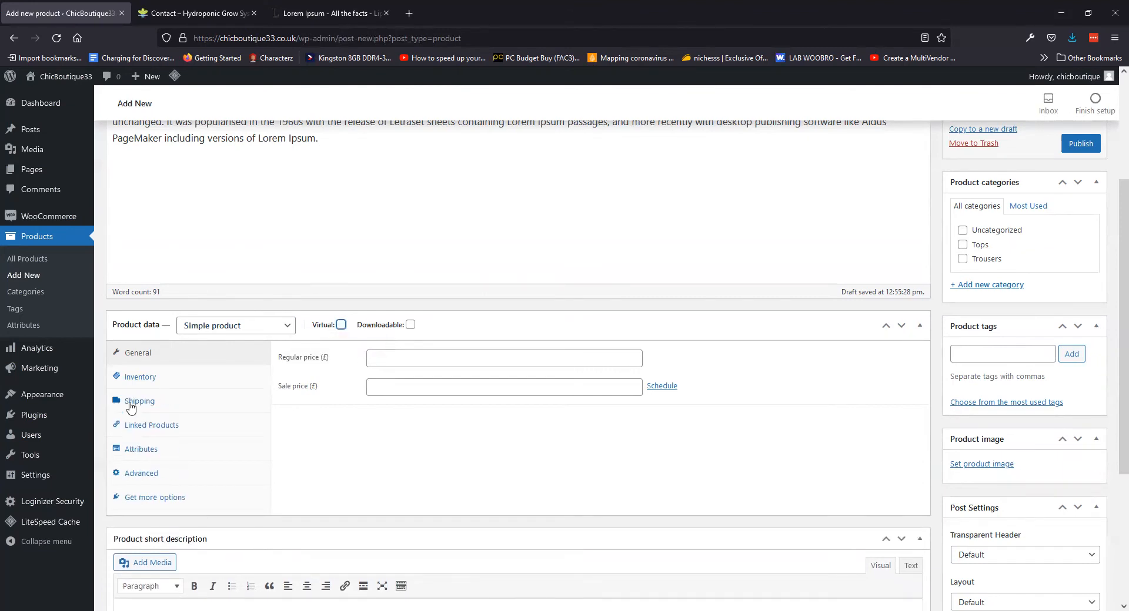
{"action": "left_click", "coordinate": [411, 326]}
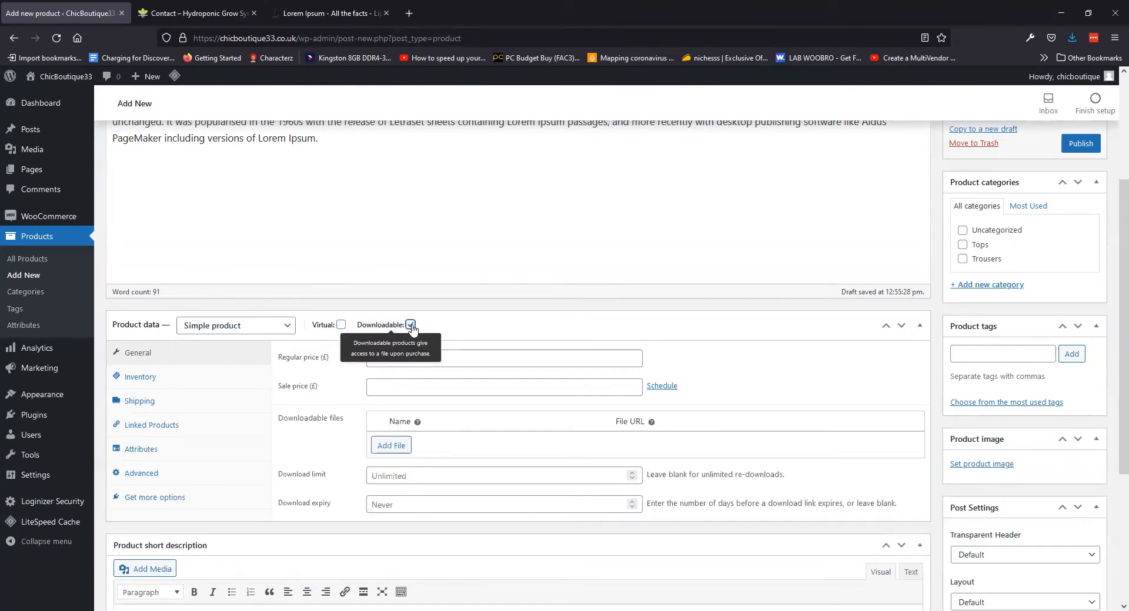
{"action": "left_click", "coordinate": [410, 327]}
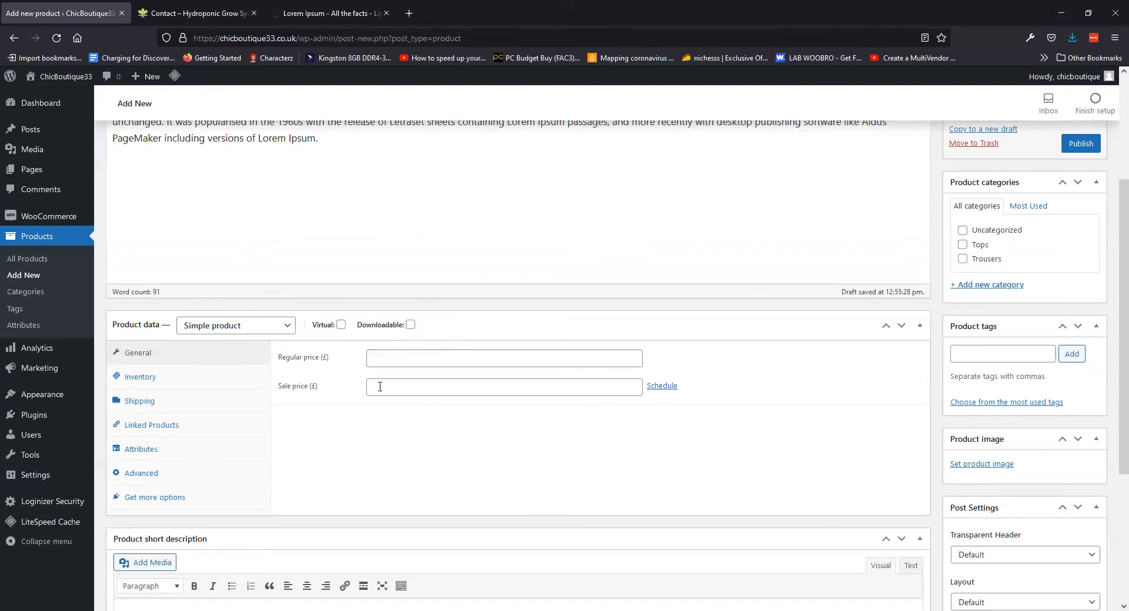
- Set the product's regular price to £50 and assign it to the Tops category
{"action": "left_click", "coordinate": [385, 359]}
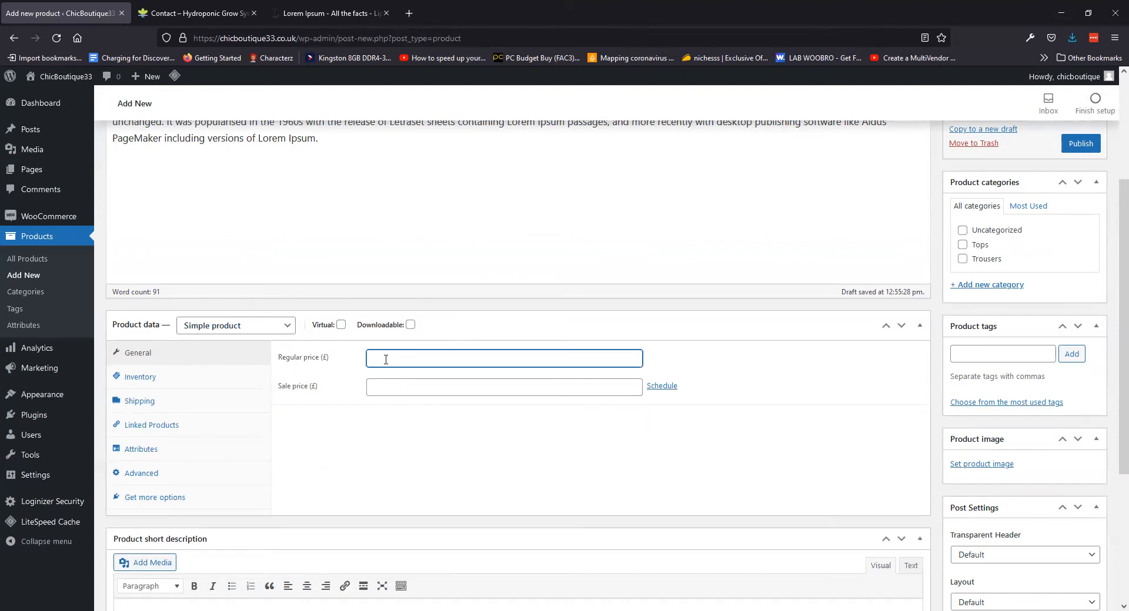
{"action": "type", "text": "50"}
{"action": "left_click", "coordinate": [667, 453]}
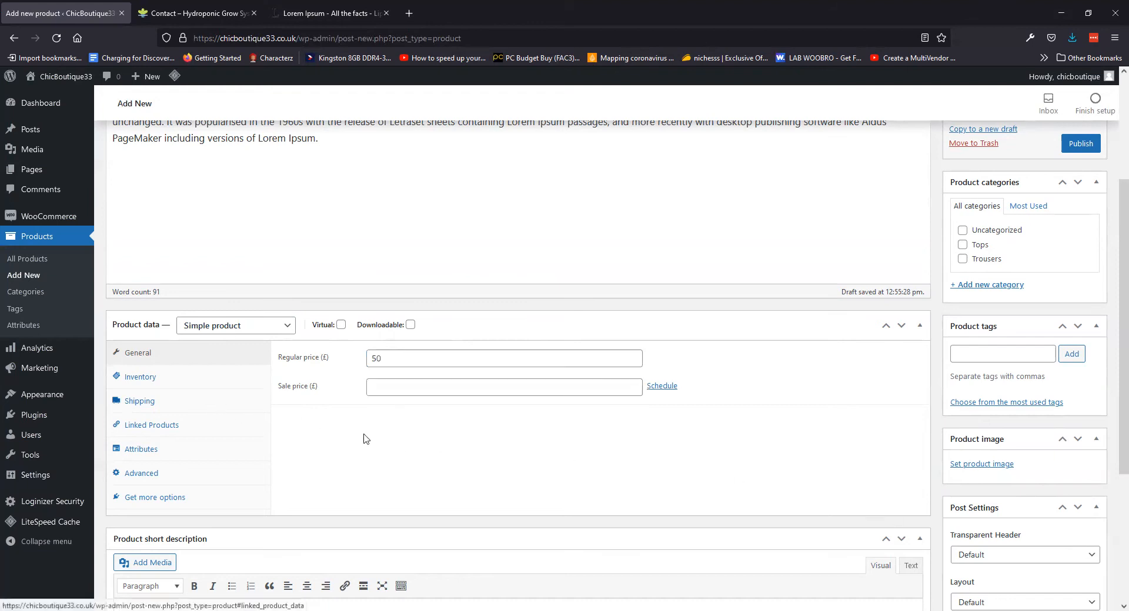
{"action": "left_click", "coordinate": [962, 245]}
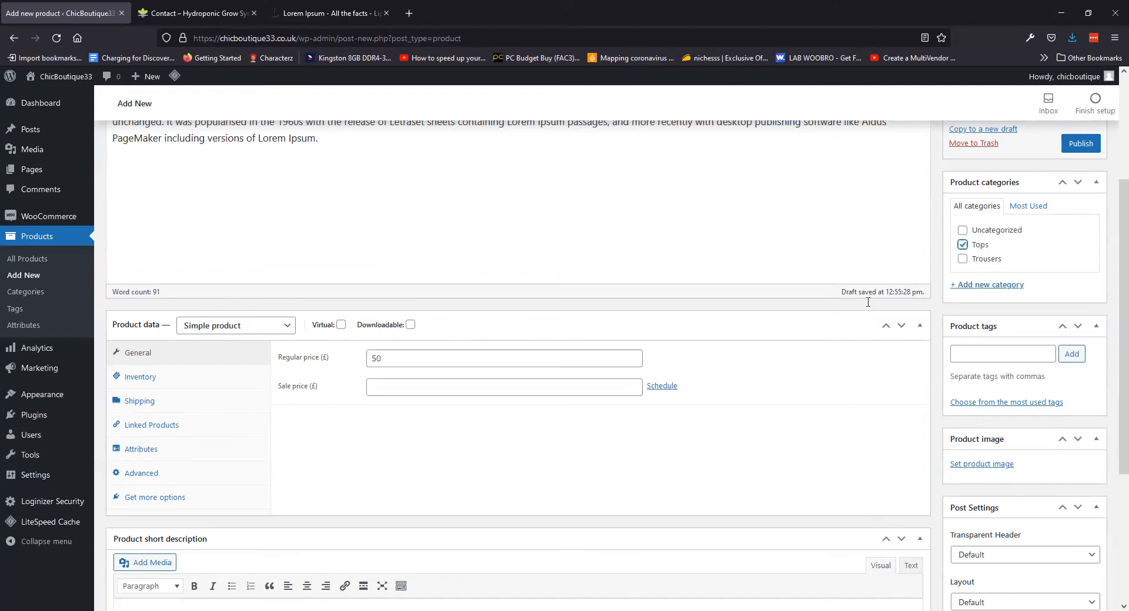
- Examine the product's inventory, shipping and linked product settings, including SKU, weight, shipping class, upsells and cross-sells
{"action": "left_click", "coordinate": [143, 382]}
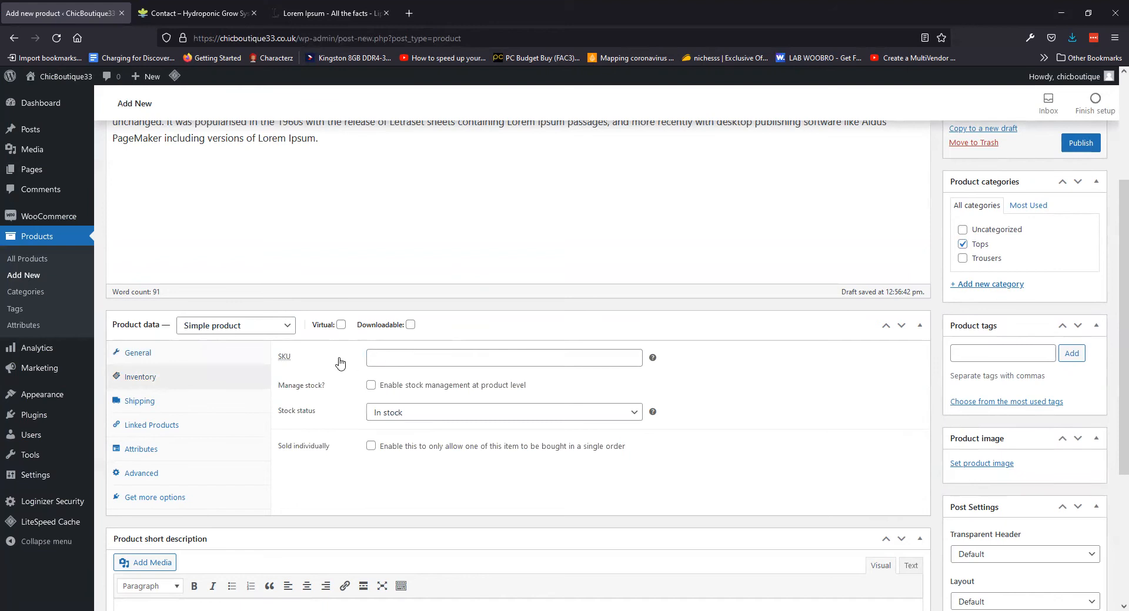
{"action": "left_click", "coordinate": [380, 359]}
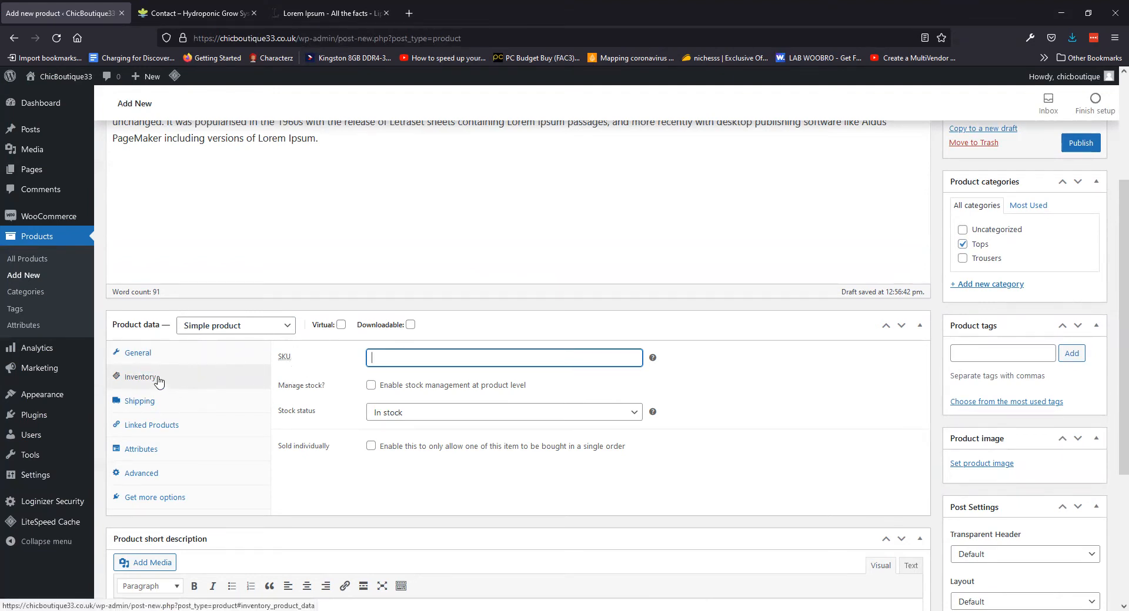
{"action": "left_click", "coordinate": [164, 402]}
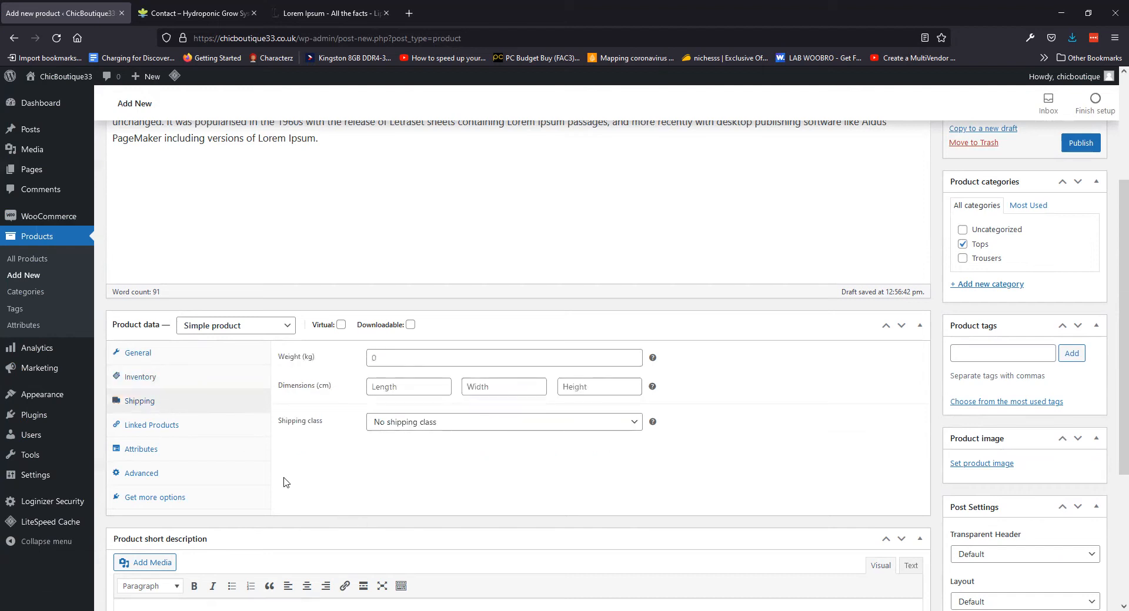
{"action": "left_click", "coordinate": [390, 360]}
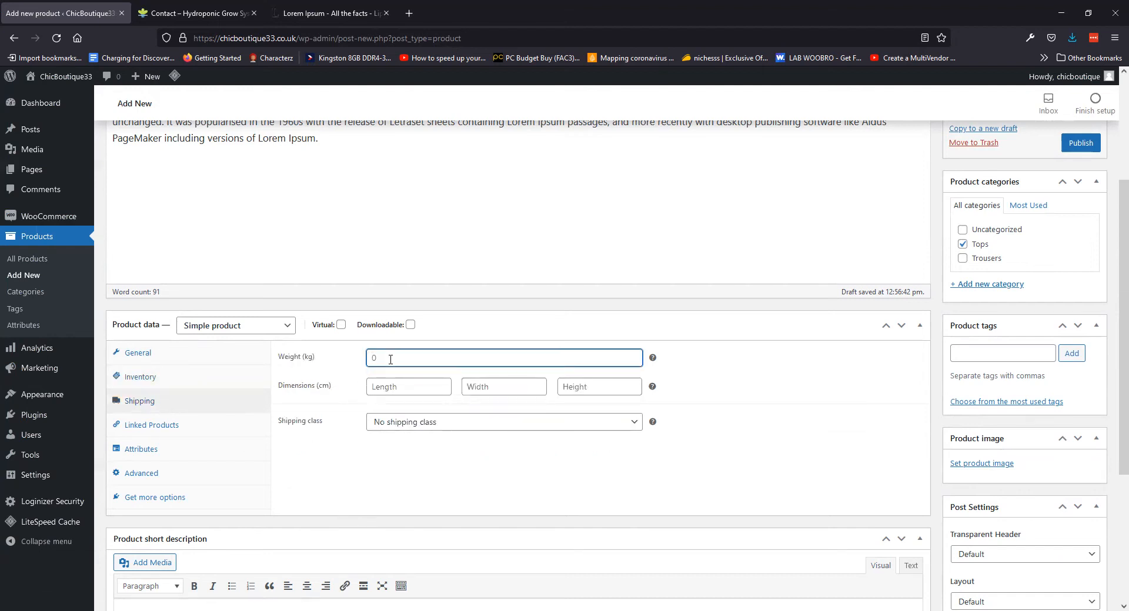
{"action": "left_click", "coordinate": [402, 421]}
{"action": "left_click", "coordinate": [454, 503]}
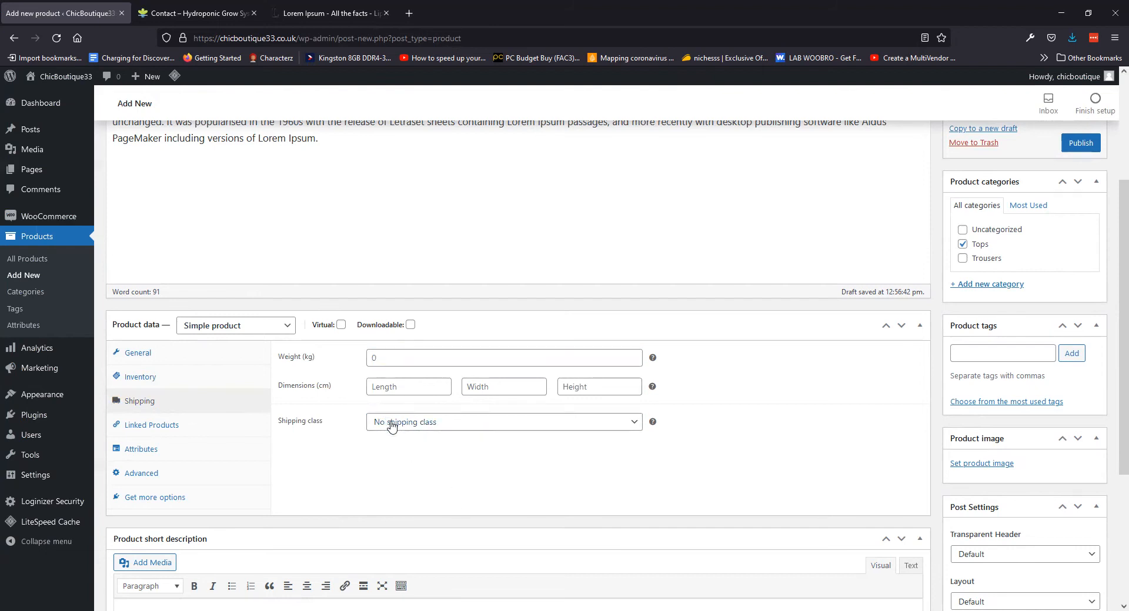
{"action": "left_click", "coordinate": [385, 363]}
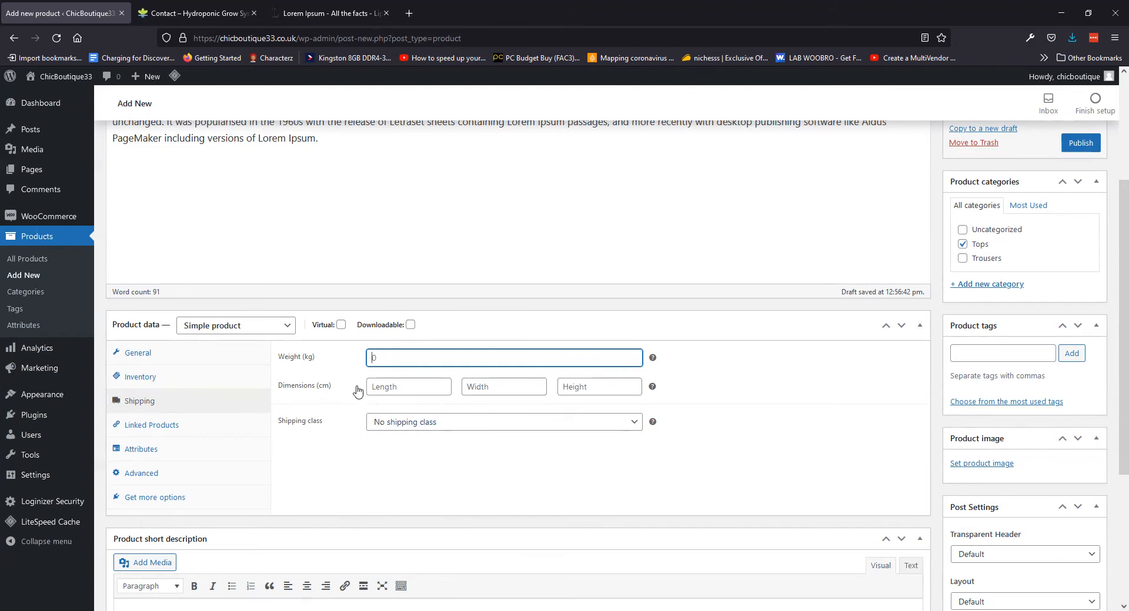
{"action": "left_click", "coordinate": [156, 423]}
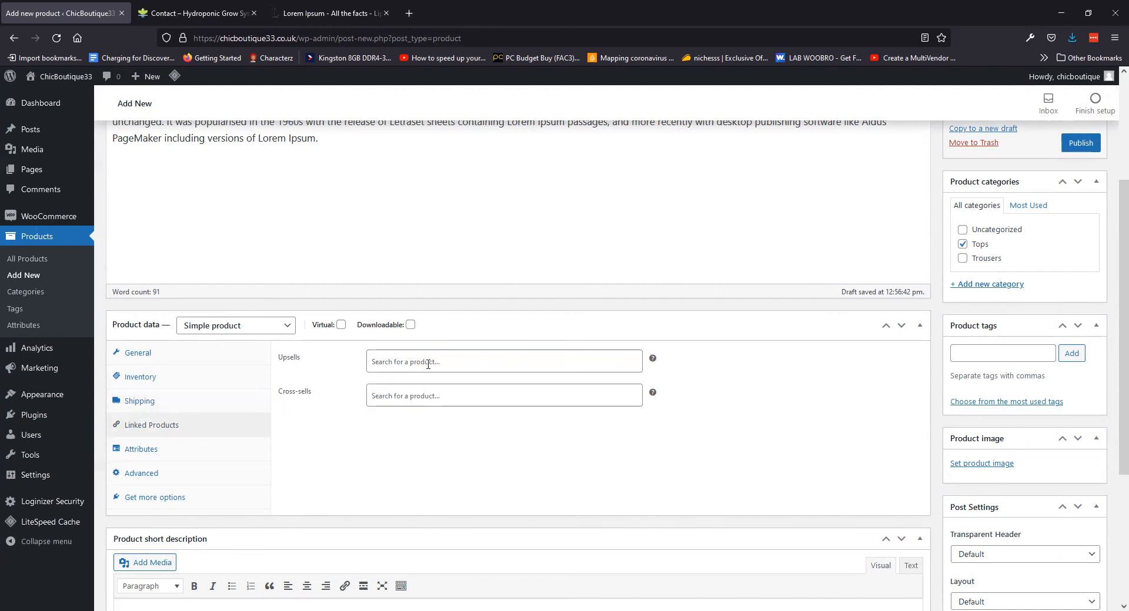
- Add a blank custom product attribute to the product and open its name for entry
{"action": "left_click", "coordinate": [144, 450]}
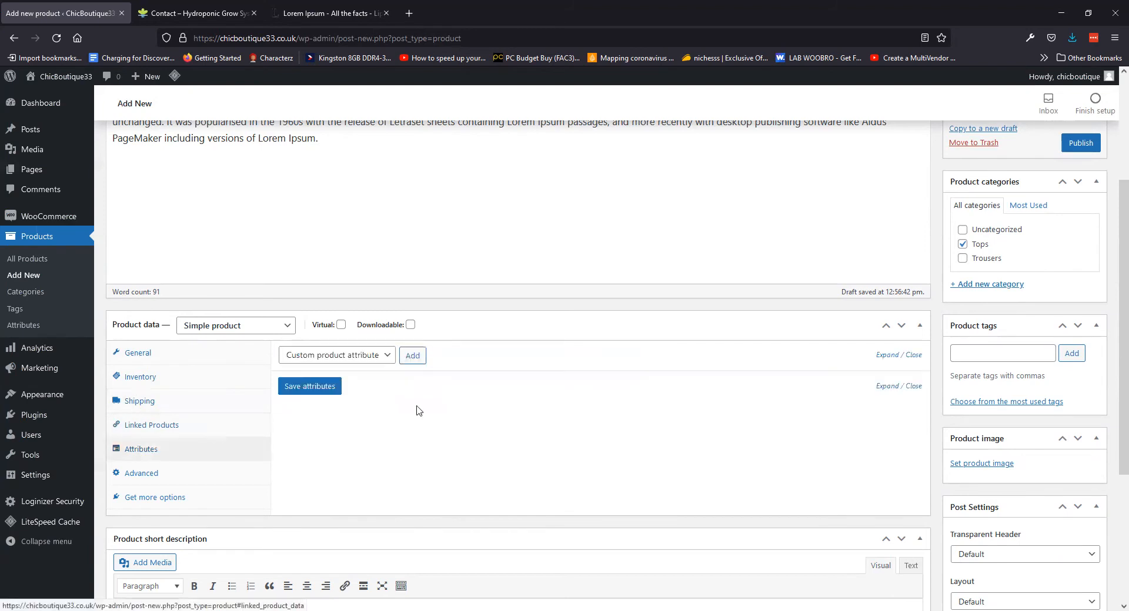
{"action": "left_click", "coordinate": [383, 355]}
{"action": "left_click", "coordinate": [412, 356]}
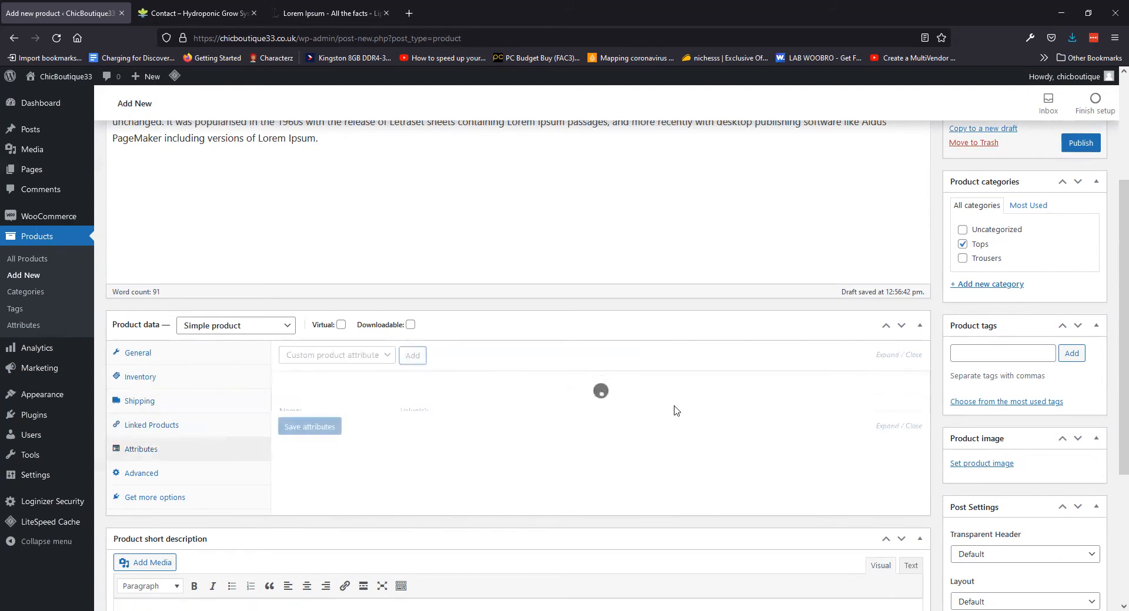
{"action": "left_click", "coordinate": [320, 428]}
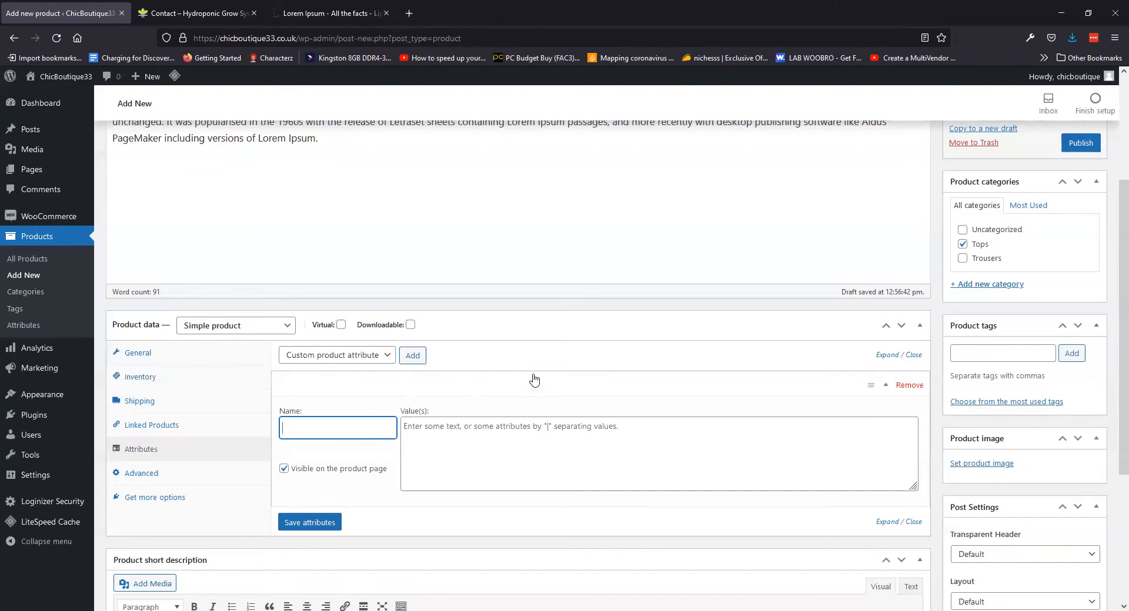
- Name the custom attribute "Reasons to buy", enter the values "raeson 1|reason2|etc", and save the attributes
{"action": "scroll", "coordinate": [508, 349], "scroll_direction": "down", "scroll_amount": 4}
{"action": "scroll", "coordinate": [449, 350], "scroll_direction": "up", "scroll_amount": 2}
{"action": "left_click", "coordinate": [446, 333]}
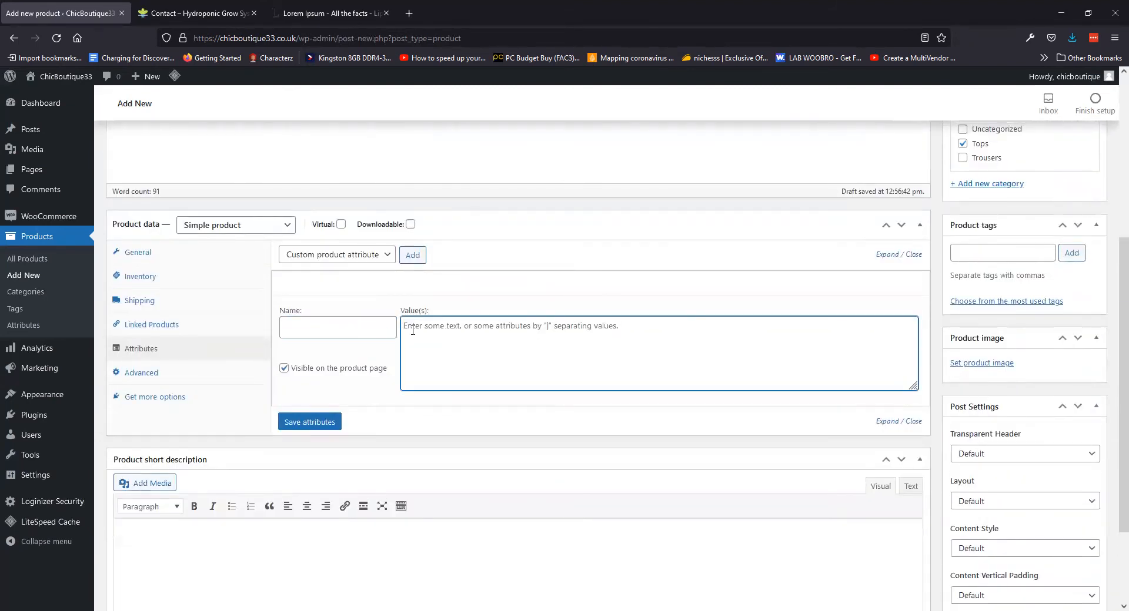
{"action": "left_click", "coordinate": [329, 334]}
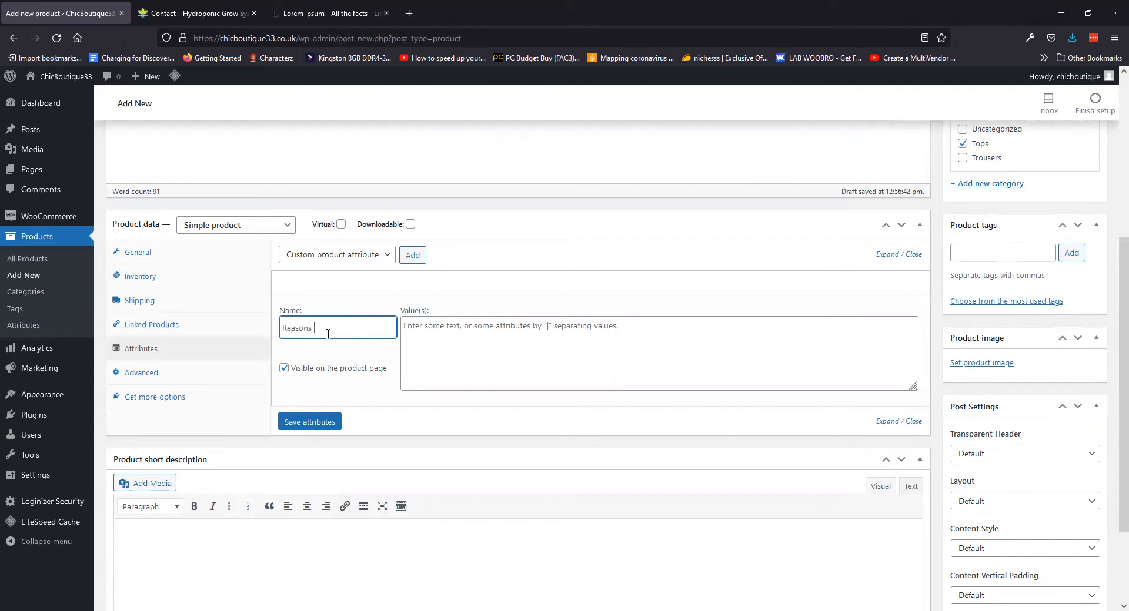
{"action": "left_click", "coordinate": [553, 323]}
{"action": "type", "text": "raeson 1|reason2|etc"}
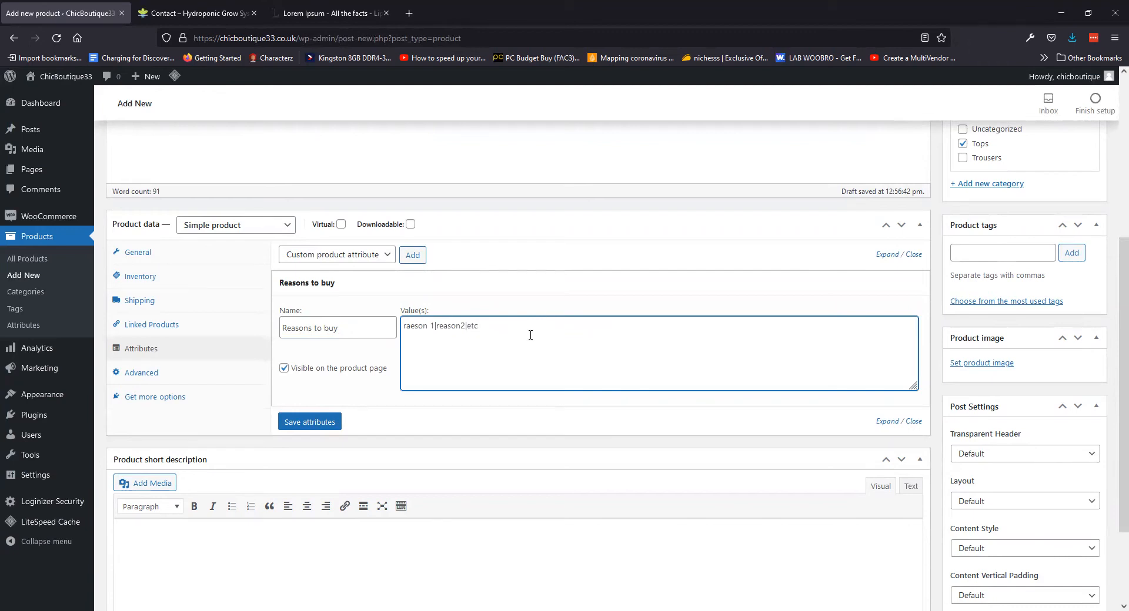
{"action": "left_click", "coordinate": [310, 422]}
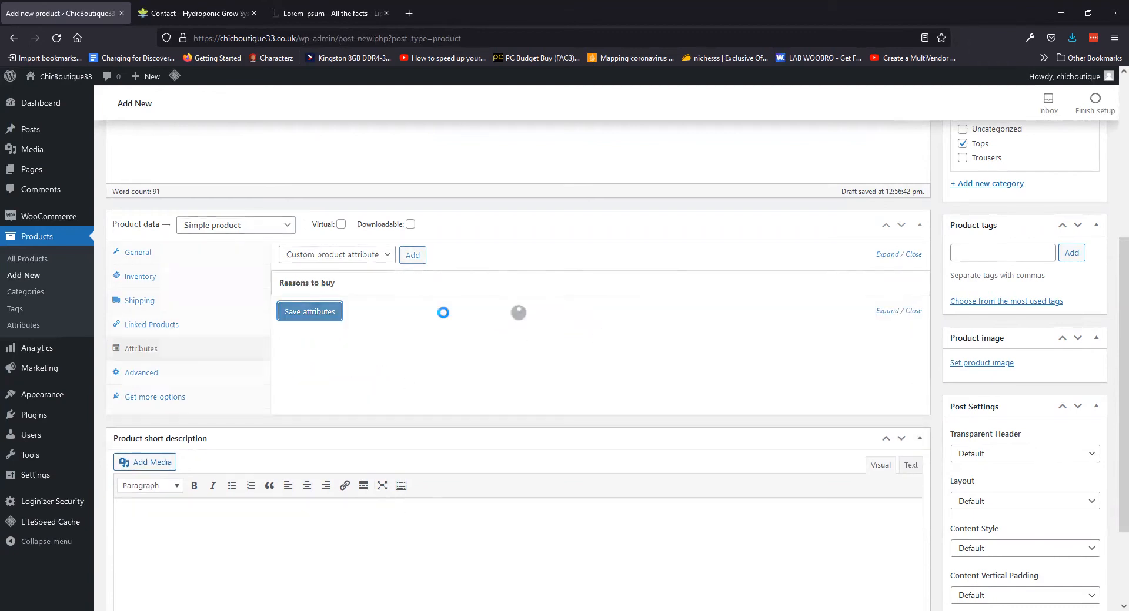
- Examine the product's advanced settings, recommended extensions, short description area and publishing options
{"action": "left_click", "coordinate": [145, 376]}
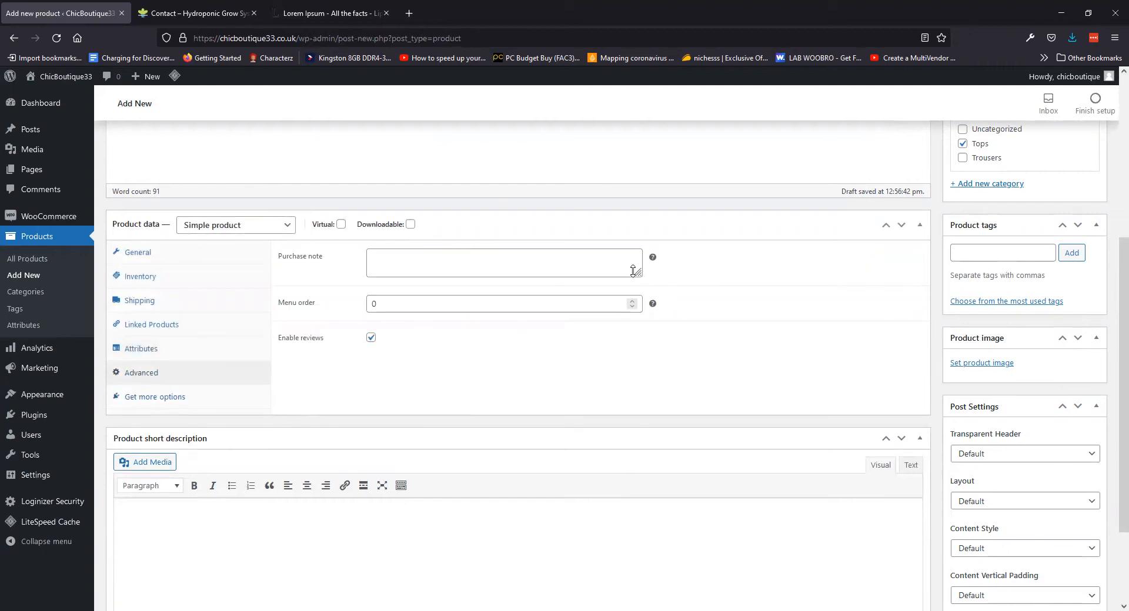
{"action": "left_click_drag", "start_coordinate": [639, 273], "coordinate": [638, 302]}
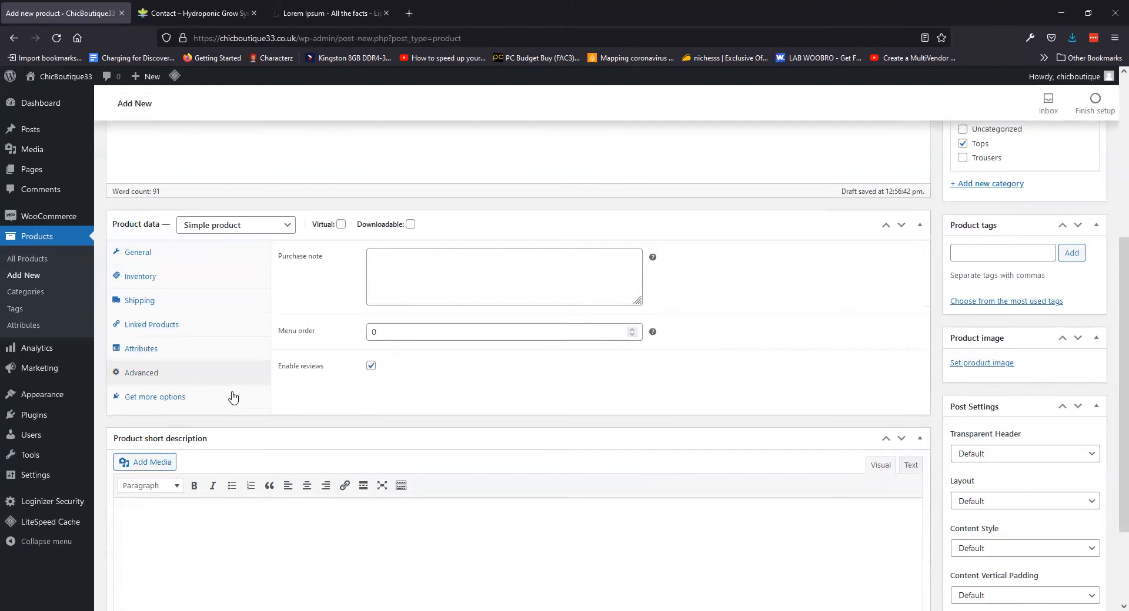
{"action": "left_click", "coordinate": [177, 401]}
{"action": "scroll", "coordinate": [333, 462], "scroll_direction": "up", "scroll_amount": 5}
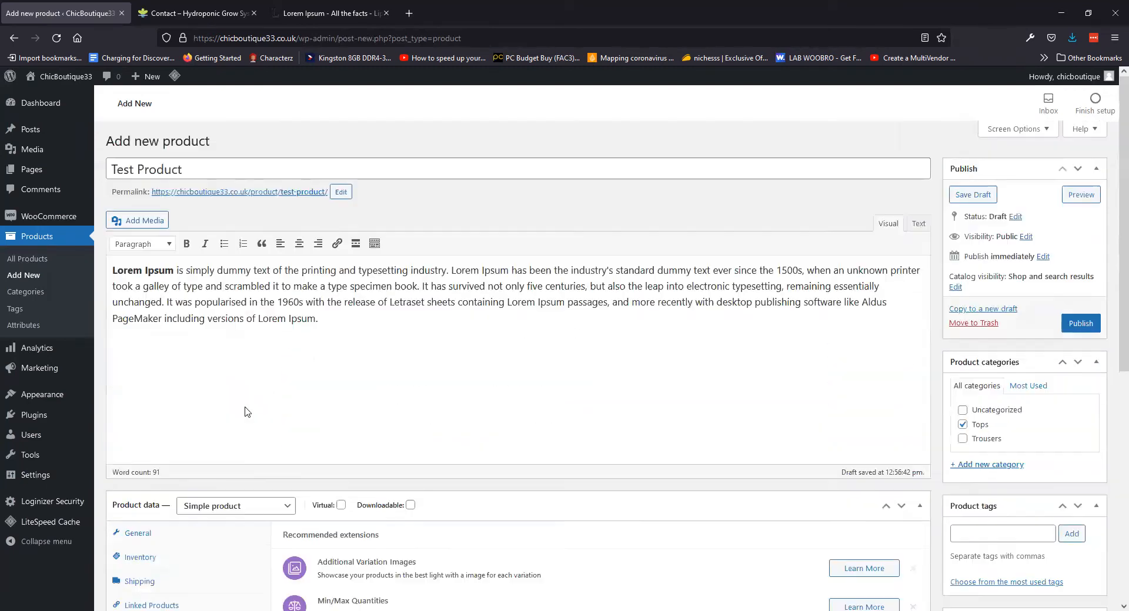
{"action": "scroll", "coordinate": [245, 411], "scroll_direction": "down", "scroll_amount": 7}
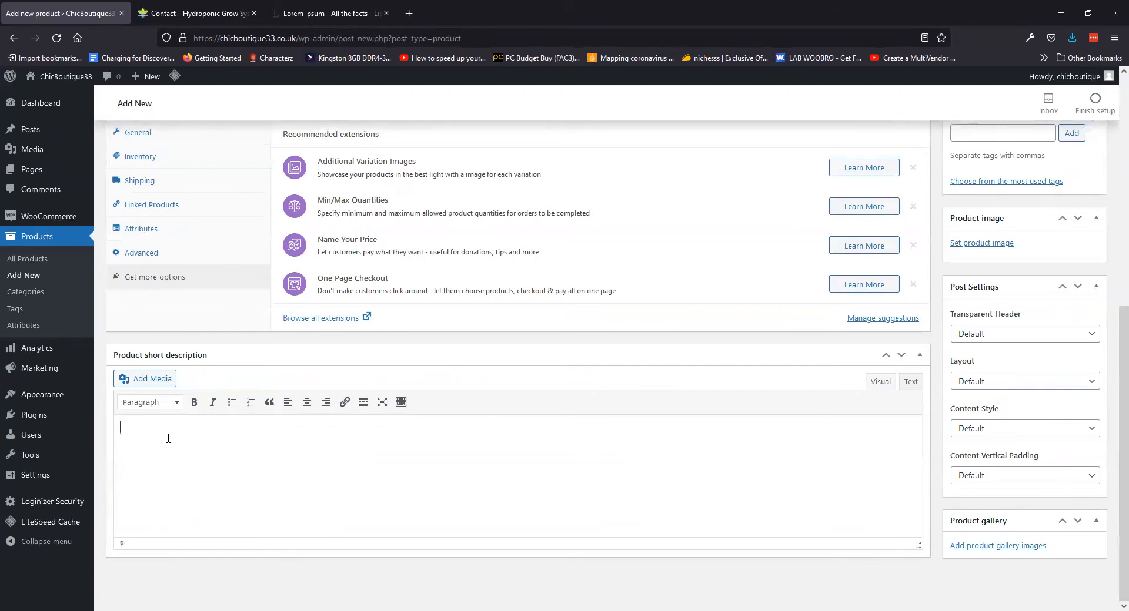
{"action": "scroll", "coordinate": [402, 441], "scroll_direction": "up", "scroll_amount": 10}
{"action": "scroll", "coordinate": [399, 438], "scroll_direction": "down", "scroll_amount": 3}
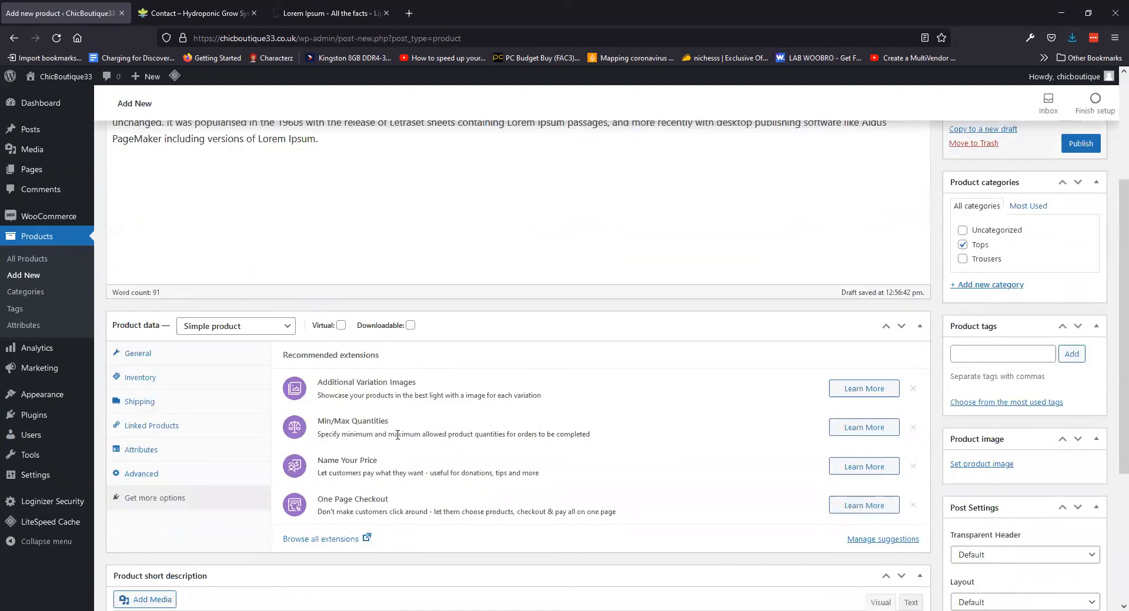
{"action": "scroll", "coordinate": [442, 427], "scroll_direction": "up", "scroll_amount": 3}
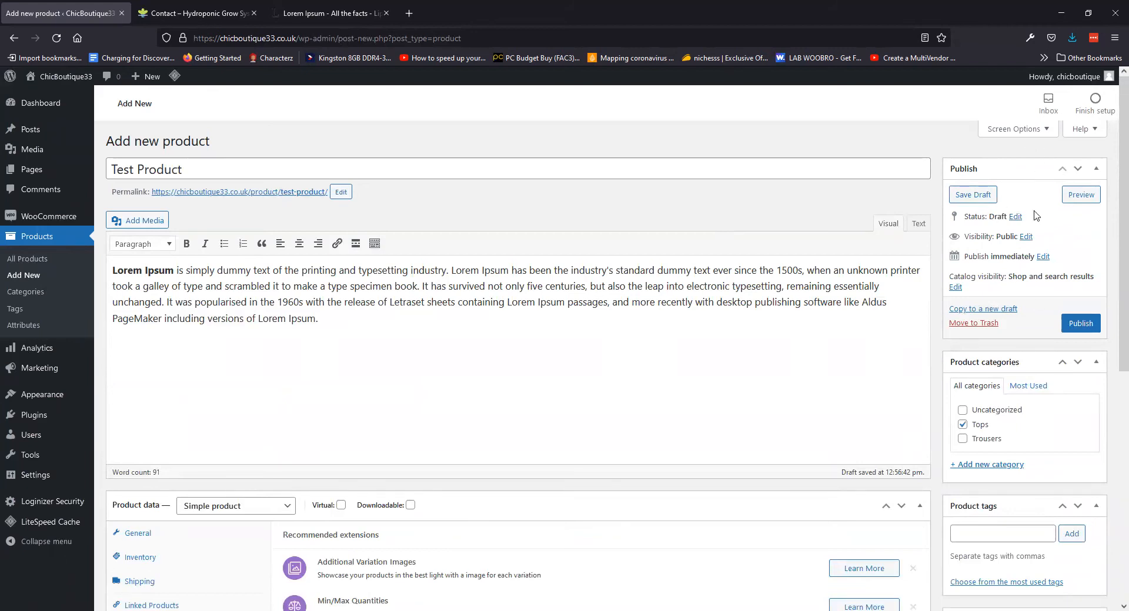
- Set the product image to the photo of the blue car bonnet
{"action": "scroll", "coordinate": [1025, 302], "scroll_direction": "down", "scroll_amount": 3}
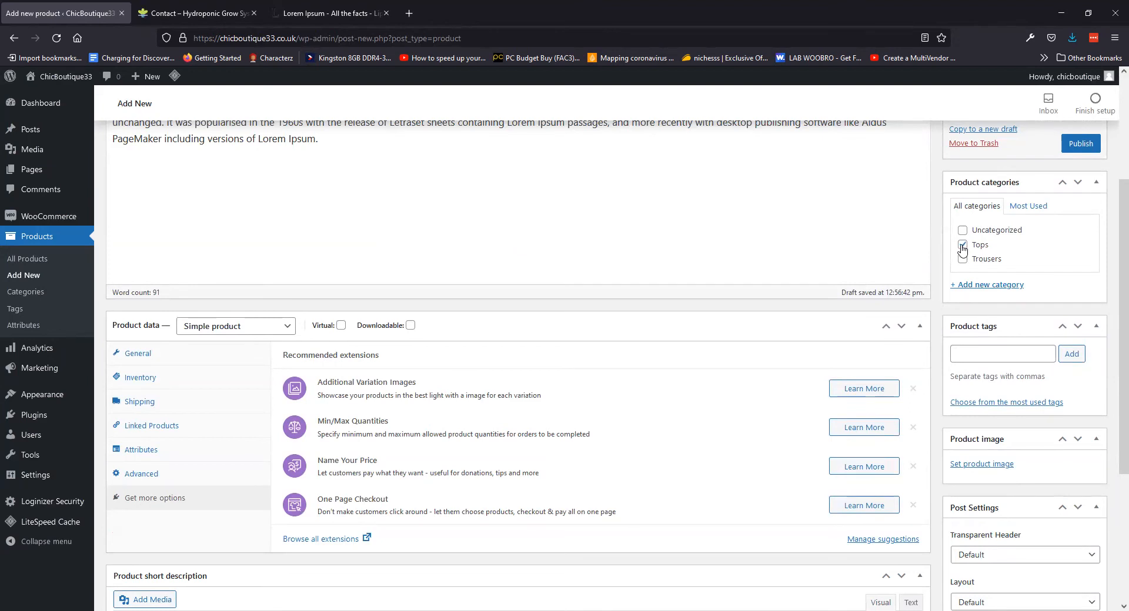
{"action": "scroll", "coordinate": [1022, 310], "scroll_direction": "down", "scroll_amount": 2}
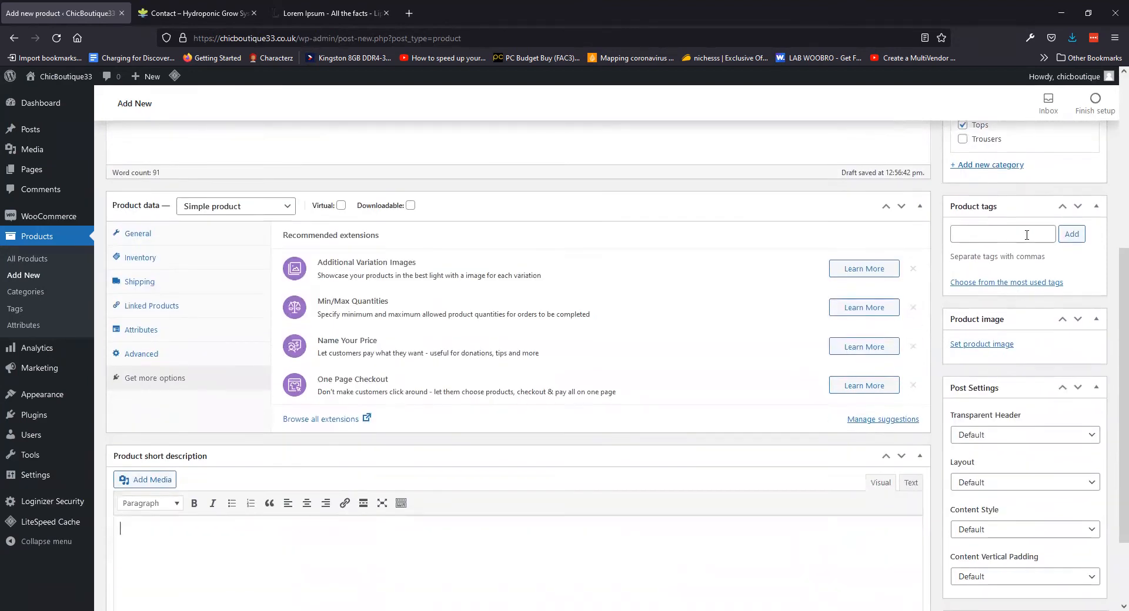
{"action": "left_click", "coordinate": [988, 351]}
{"action": "left_click", "coordinate": [570, 321]}
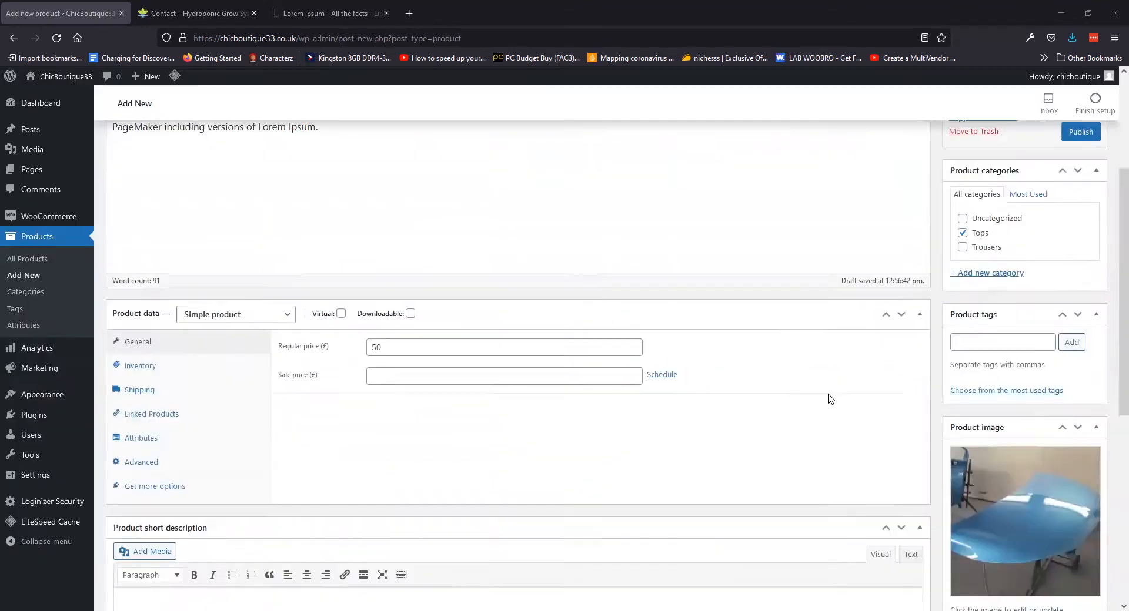
- Collapse the product's Post Settings section
{"action": "scroll", "coordinate": [826, 395], "scroll_direction": "down", "scroll_amount": 2}
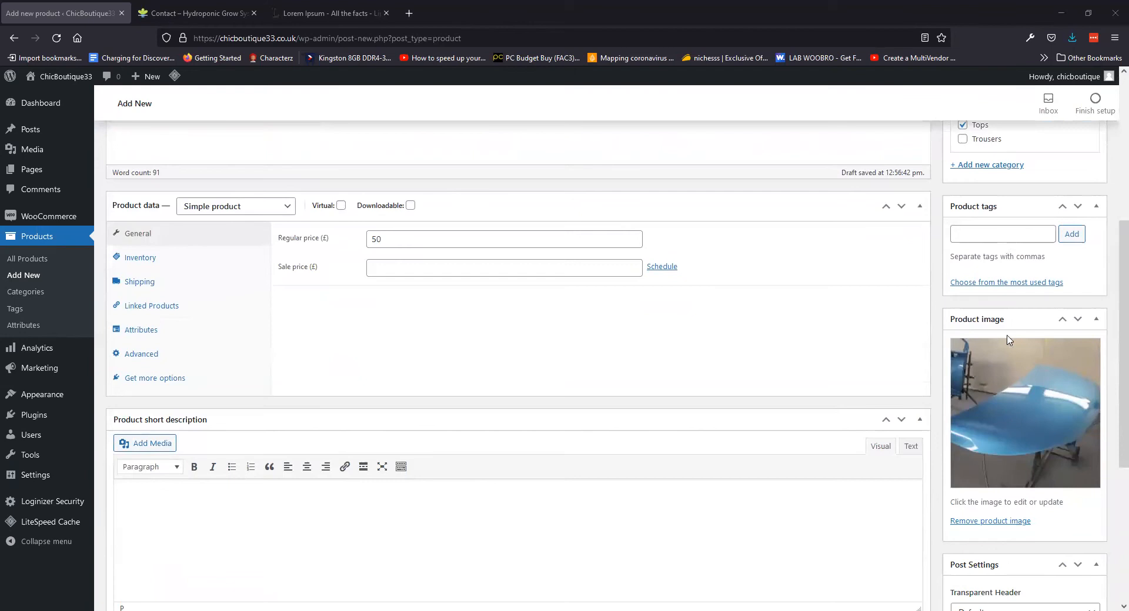
{"action": "scroll", "coordinate": [1007, 353], "scroll_direction": "down", "scroll_amount": 5}
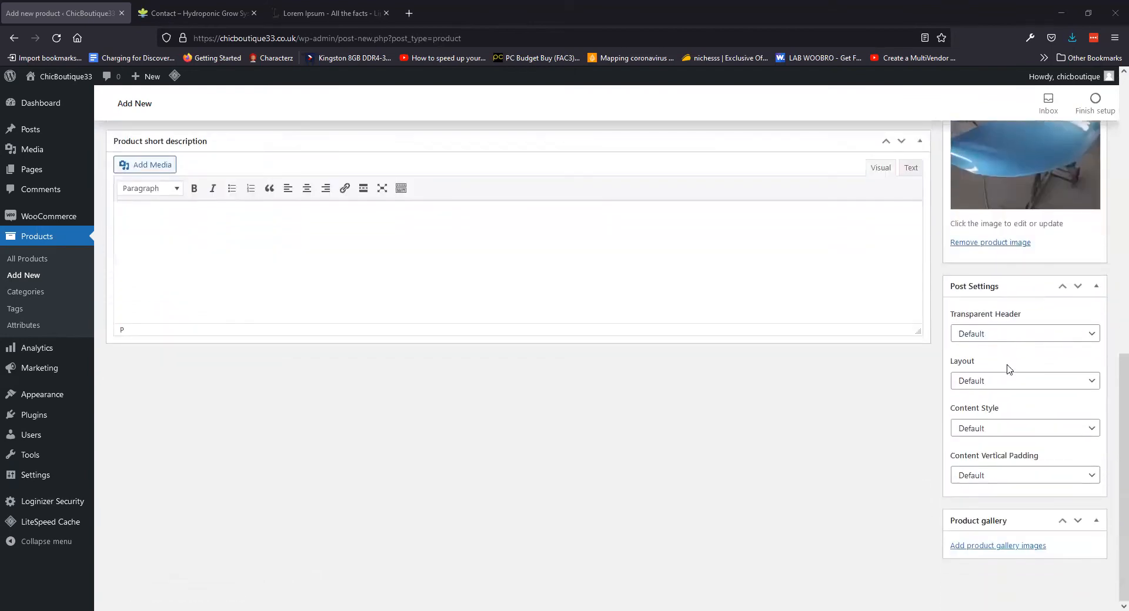
{"action": "left_click", "coordinate": [1096, 288]}
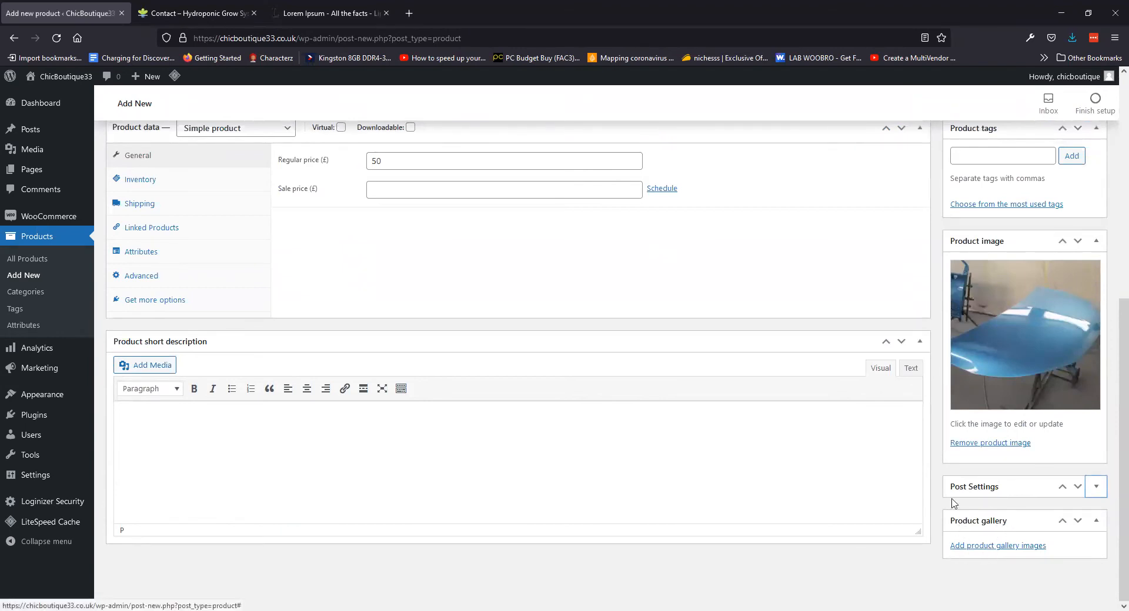
- Check the product's entries over once more and publish the product
{"action": "scroll", "coordinate": [737, 491], "scroll_direction": "up", "scroll_amount": 6}
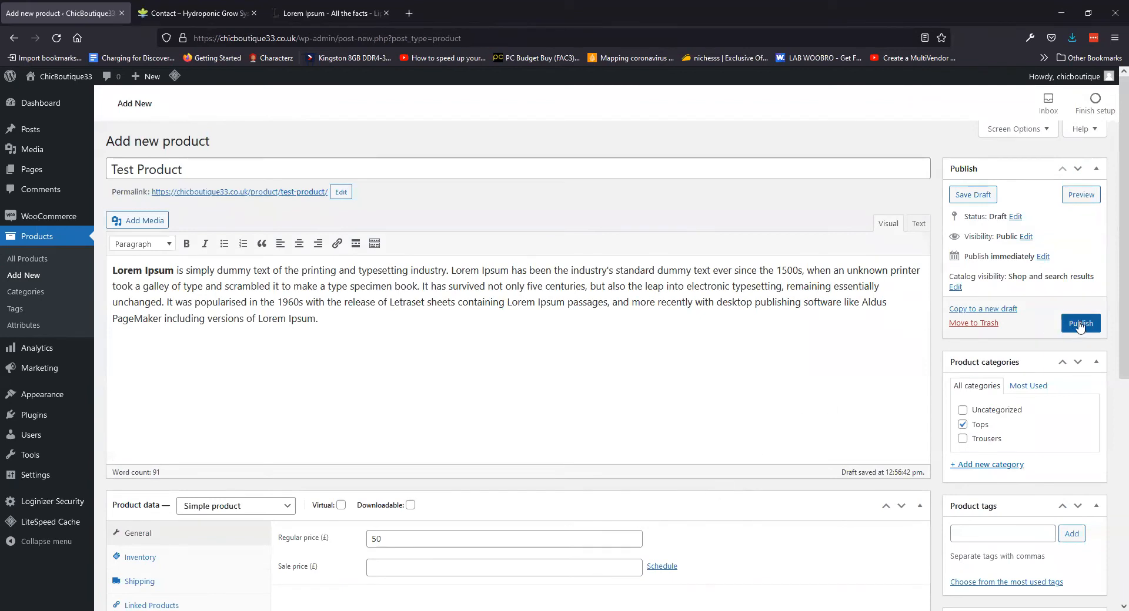
{"action": "scroll", "coordinate": [388, 395], "scroll_direction": "down", "scroll_amount": 4}
{"action": "scroll", "coordinate": [391, 397], "scroll_direction": "up", "scroll_amount": 4}
{"action": "left_click", "coordinate": [1080, 323]}
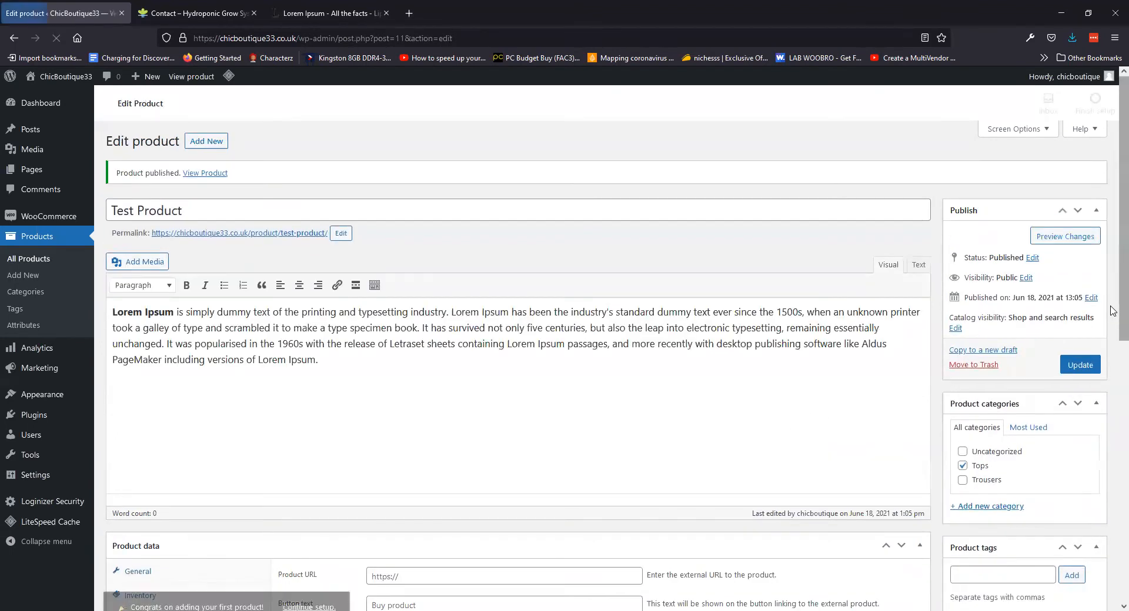
- Preview the published product page and look over its image, price and description
{"action": "left_click", "coordinate": [1064, 237]}
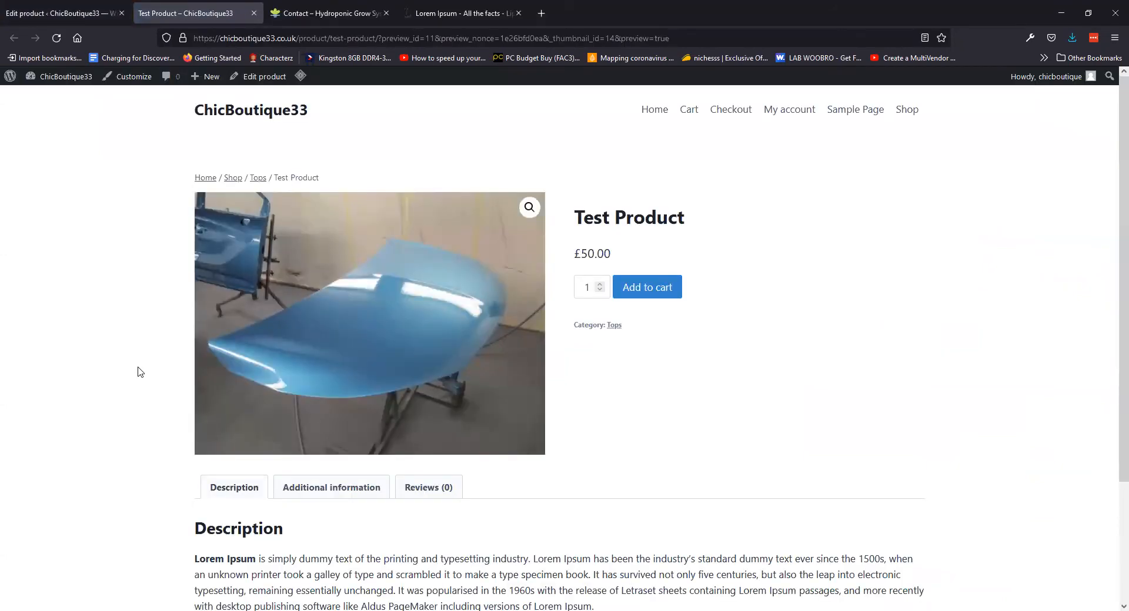
{"action": "scroll", "coordinate": [140, 372], "scroll_direction": "down", "scroll_amount": 3}
{"action": "scroll", "coordinate": [140, 372], "scroll_direction": "up", "scroll_amount": 3}
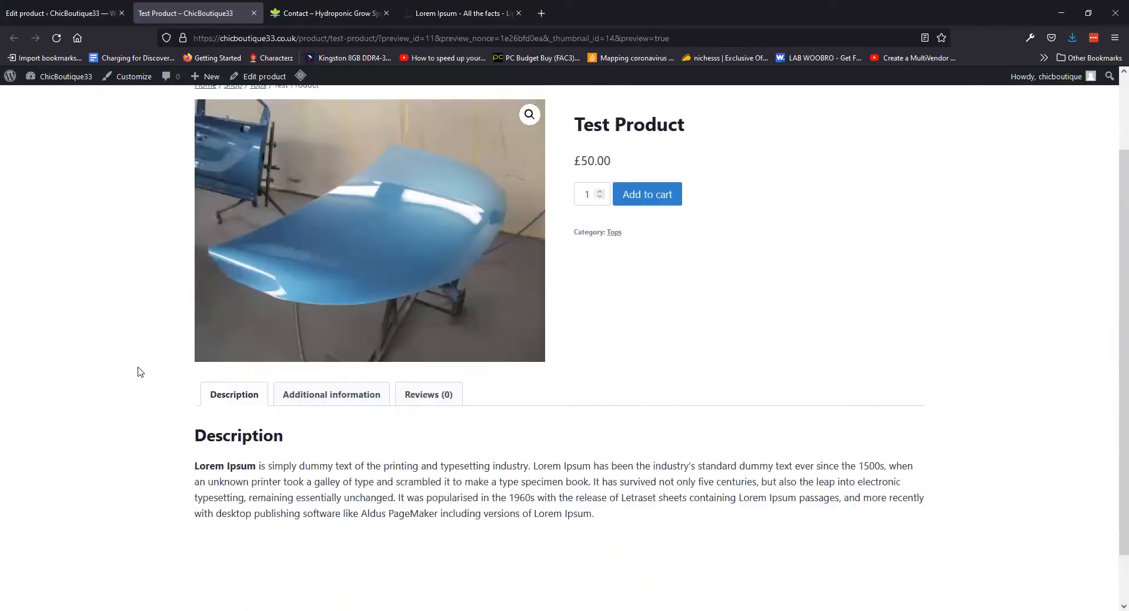
- Add one Test Product to the cart from its product page and view the cart
{"action": "left_click", "coordinate": [641, 288]}
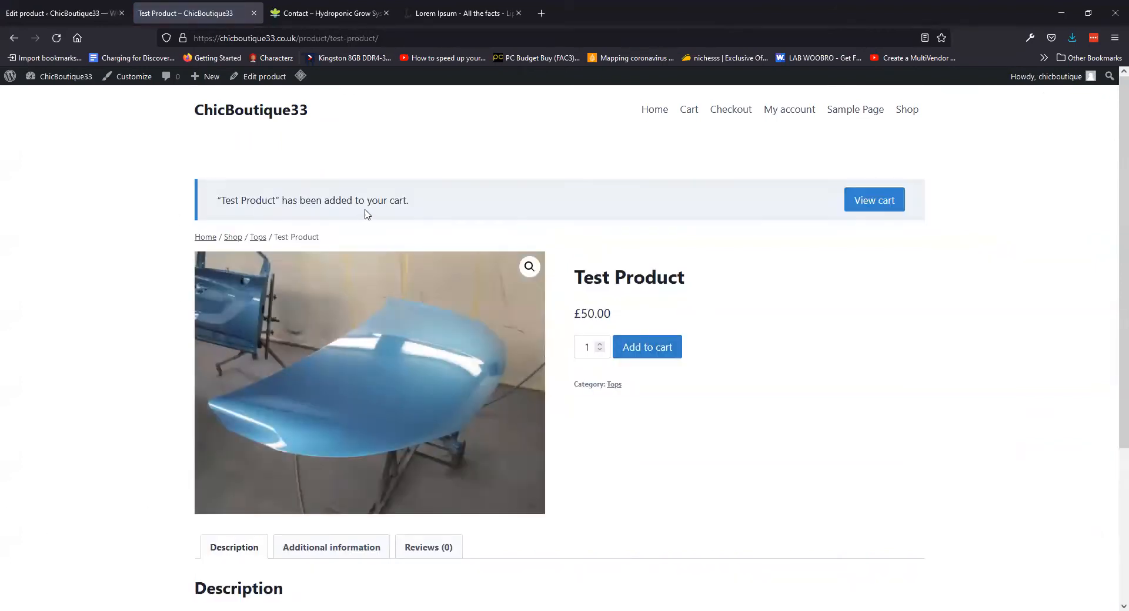
{"action": "left_click", "coordinate": [876, 200]}
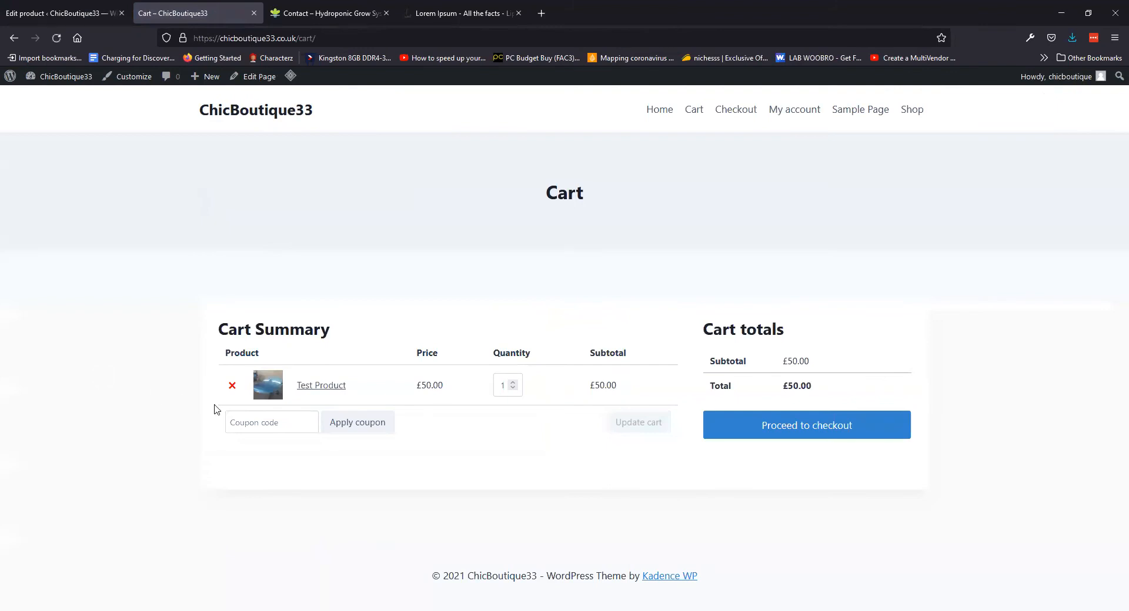
- Open the storefront's home page and examine its default content and navigation
{"action": "left_click", "coordinate": [249, 111]}
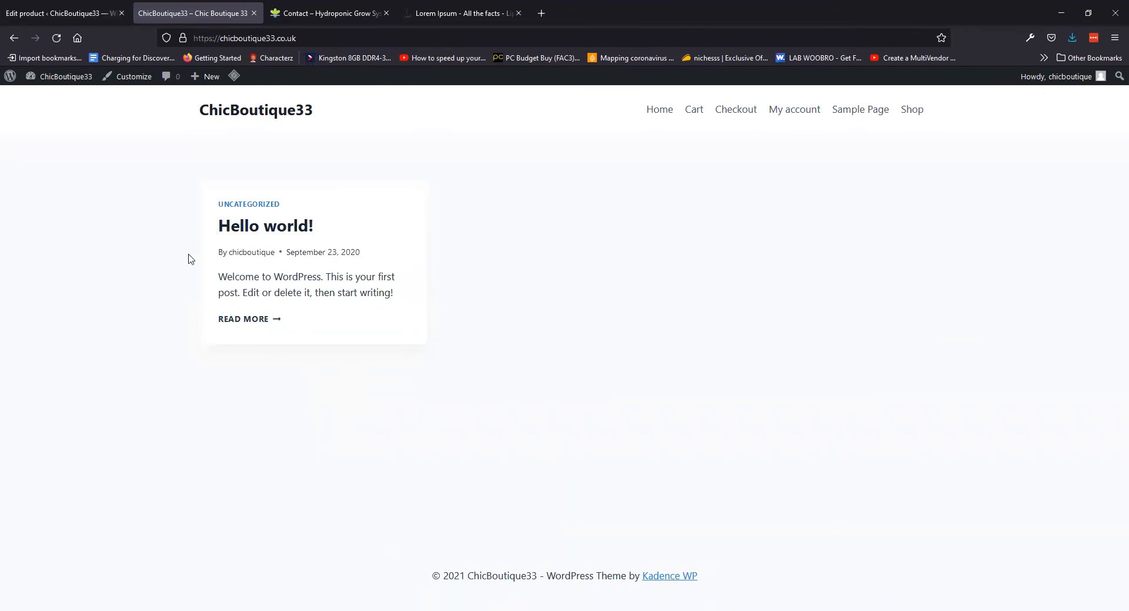
{"action": "left_click", "coordinate": [65, 13]}
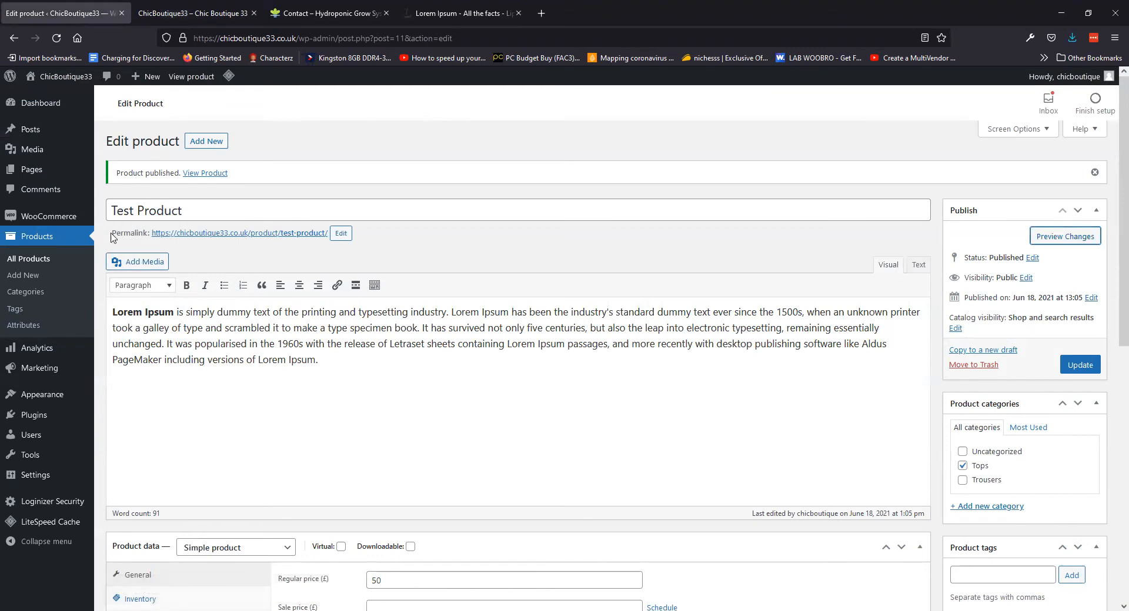
{"action": "mouse_move", "coordinate": [65, 226]}
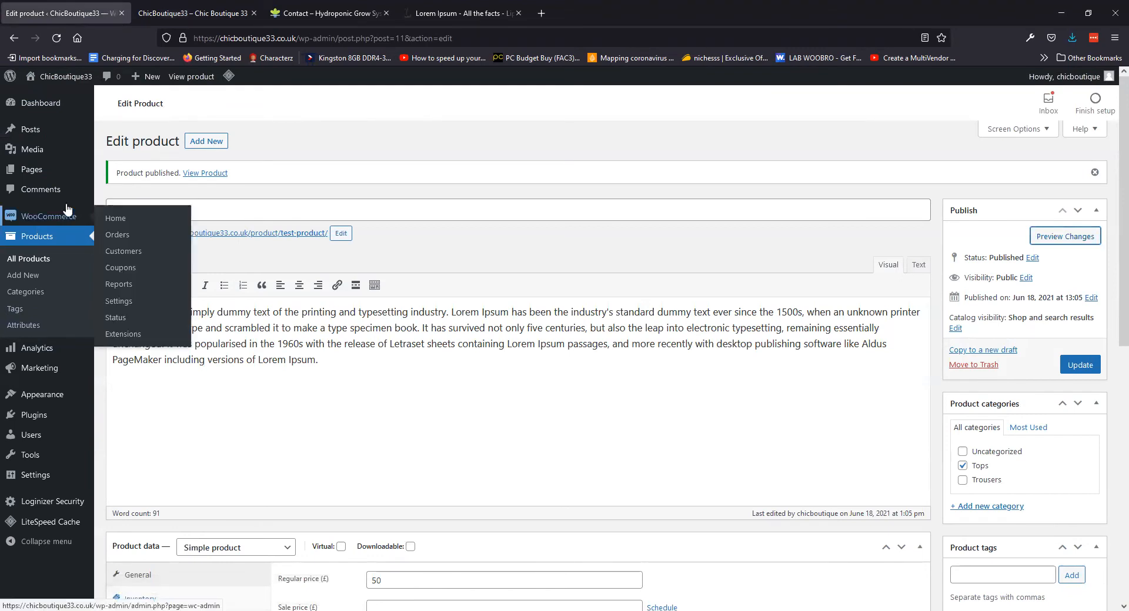
{"action": "left_click", "coordinate": [194, 13]}
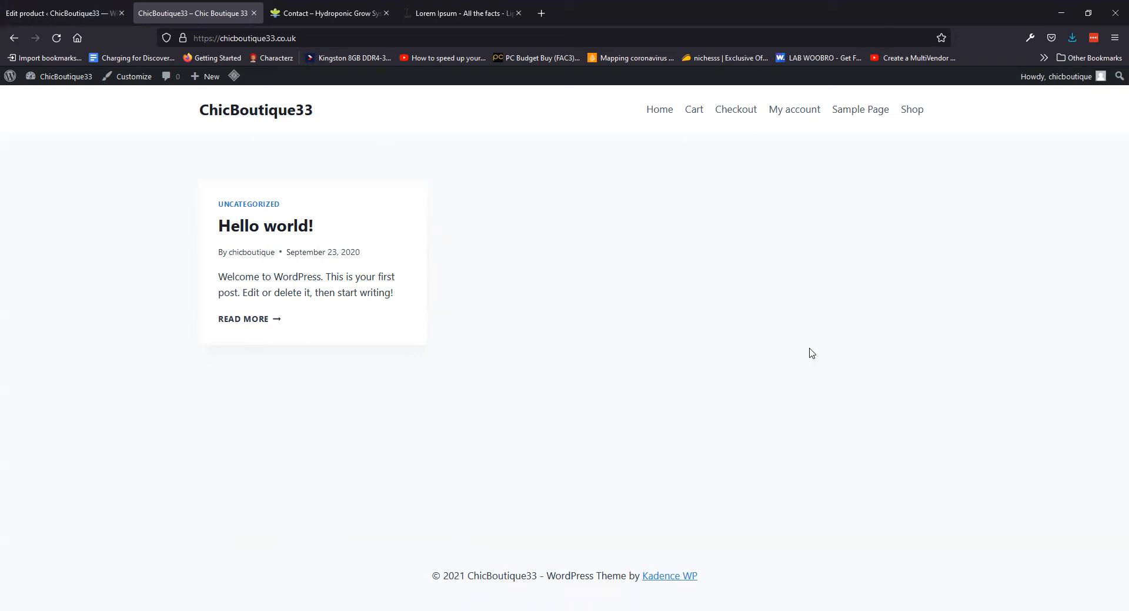
- Return to the site admin, open the WooCommerce general settings and review the store address and general options
{"action": "left_click", "coordinate": [71, 16]}
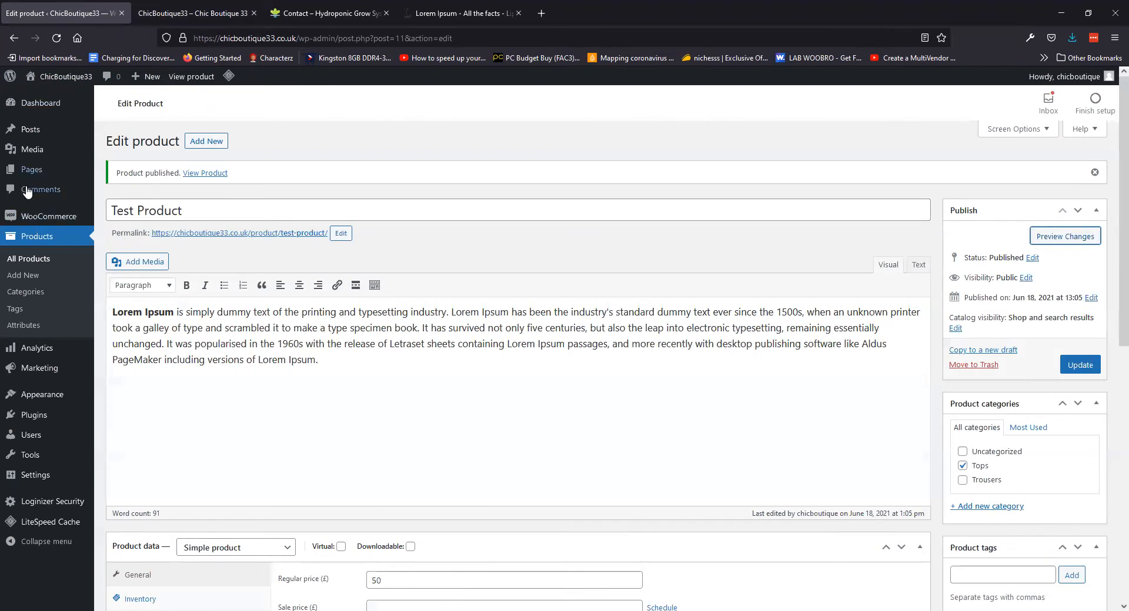
{"action": "mouse_move", "coordinate": [36, 221]}
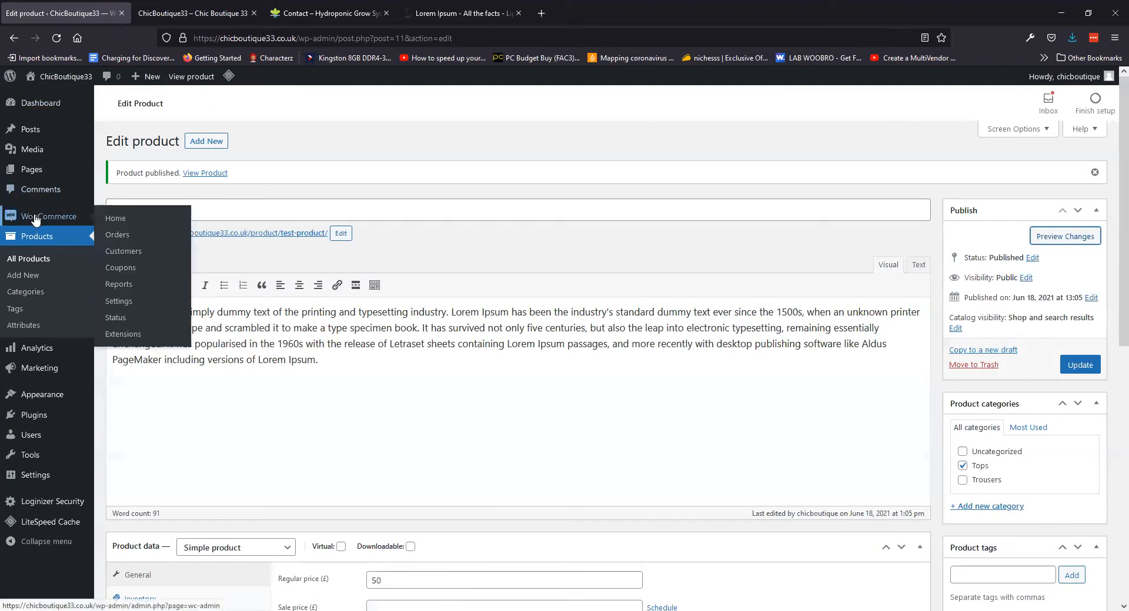
{"action": "left_click", "coordinate": [121, 303]}
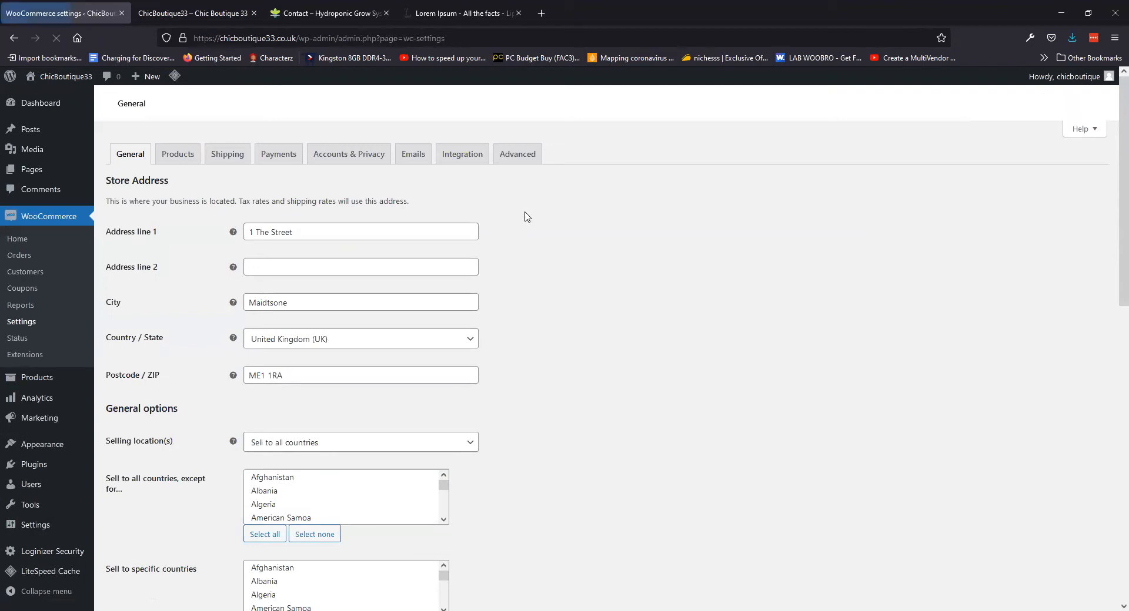
{"action": "scroll", "coordinate": [570, 228], "scroll_direction": "down", "scroll_amount": 5}
{"action": "scroll", "coordinate": [566, 228], "scroll_direction": "up", "scroll_amount": 5}
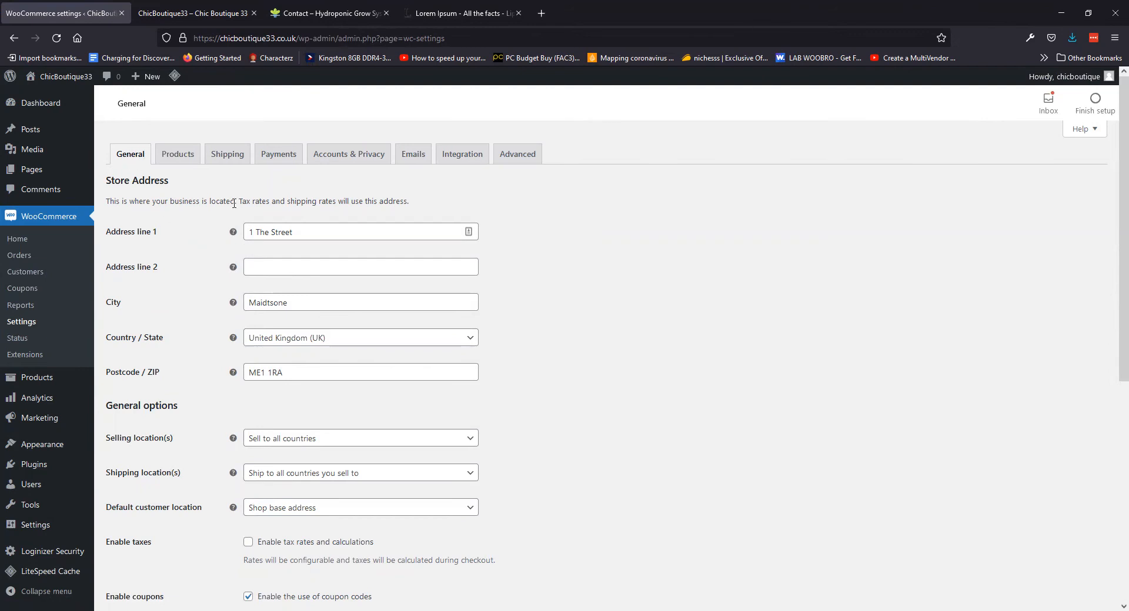
{"action": "scroll", "coordinate": [234, 203], "scroll_direction": "down", "scroll_amount": 4}
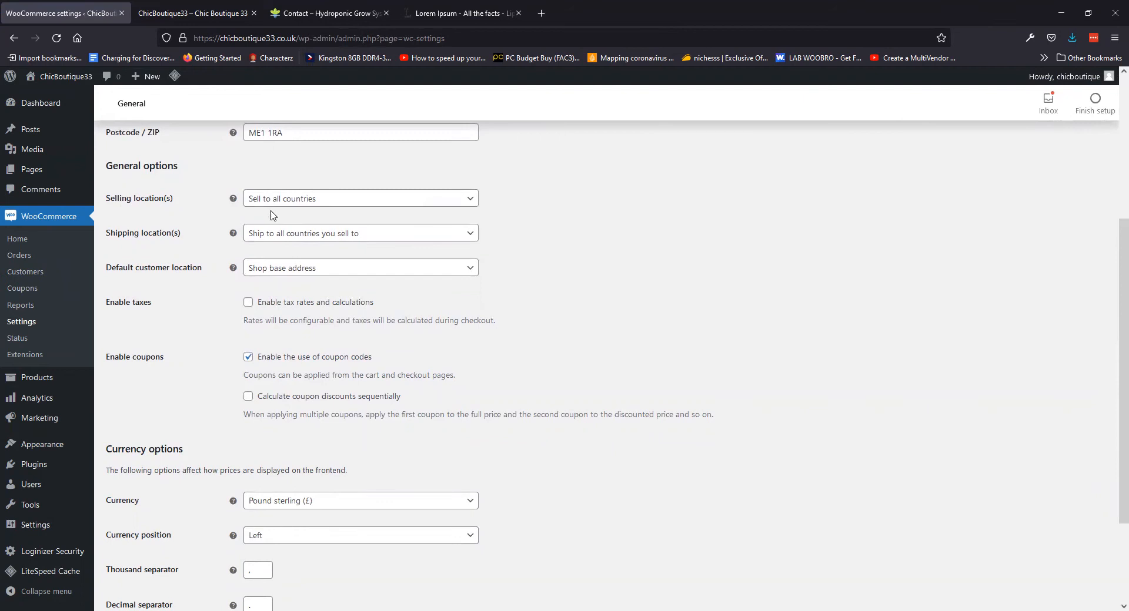
- Restrict the store's selling locations to specific countries and choose United Kingdom (UK)
{"action": "left_click", "coordinate": [353, 202]}
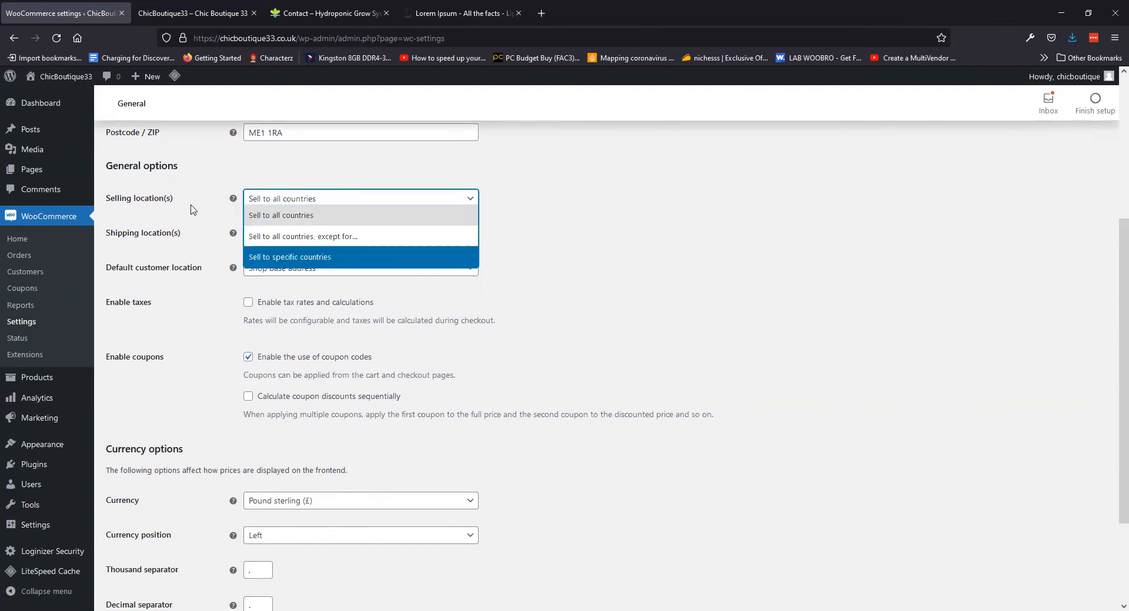
{"action": "left_click", "coordinate": [174, 216]}
{"action": "left_click", "coordinate": [336, 203]}
{"action": "left_click", "coordinate": [323, 259]}
{"action": "left_click", "coordinate": [365, 234]}
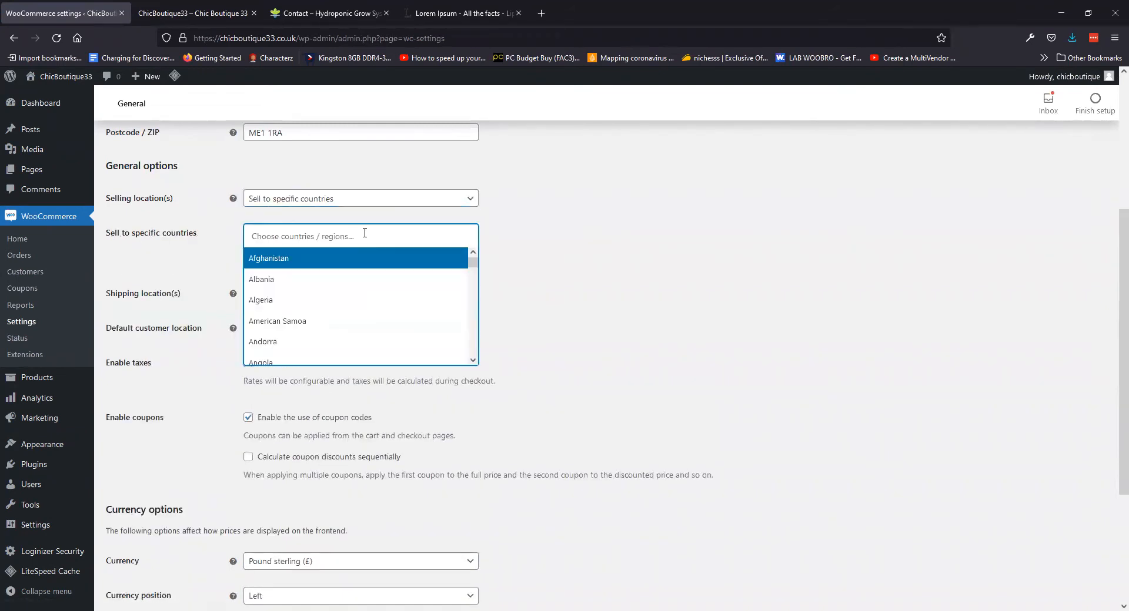
{"action": "type", "text": "united"}
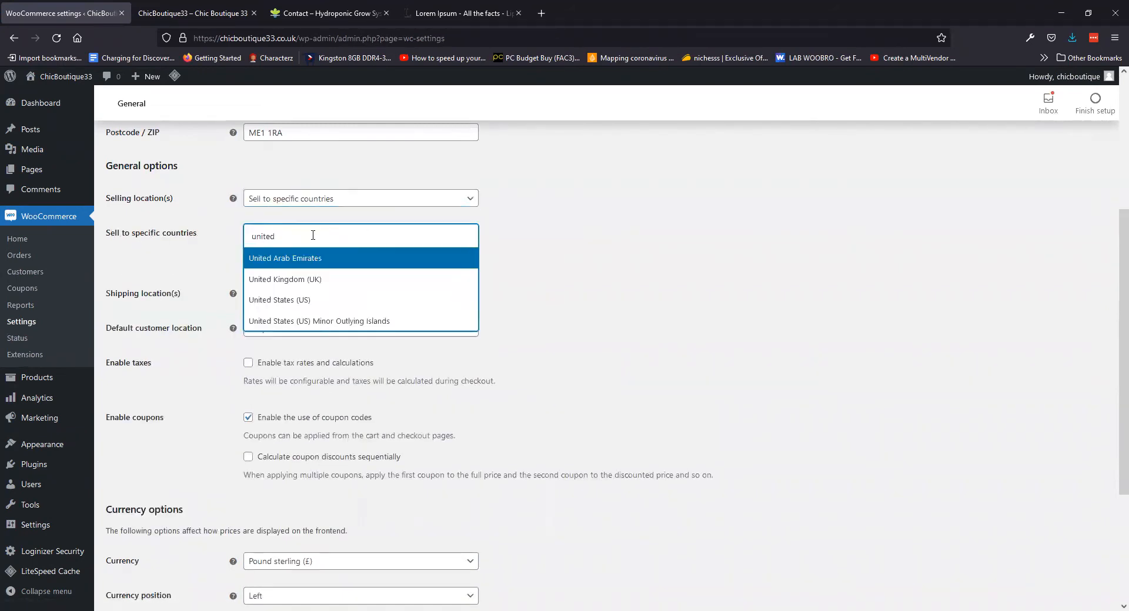
{"action": "left_click", "coordinate": [285, 279]}
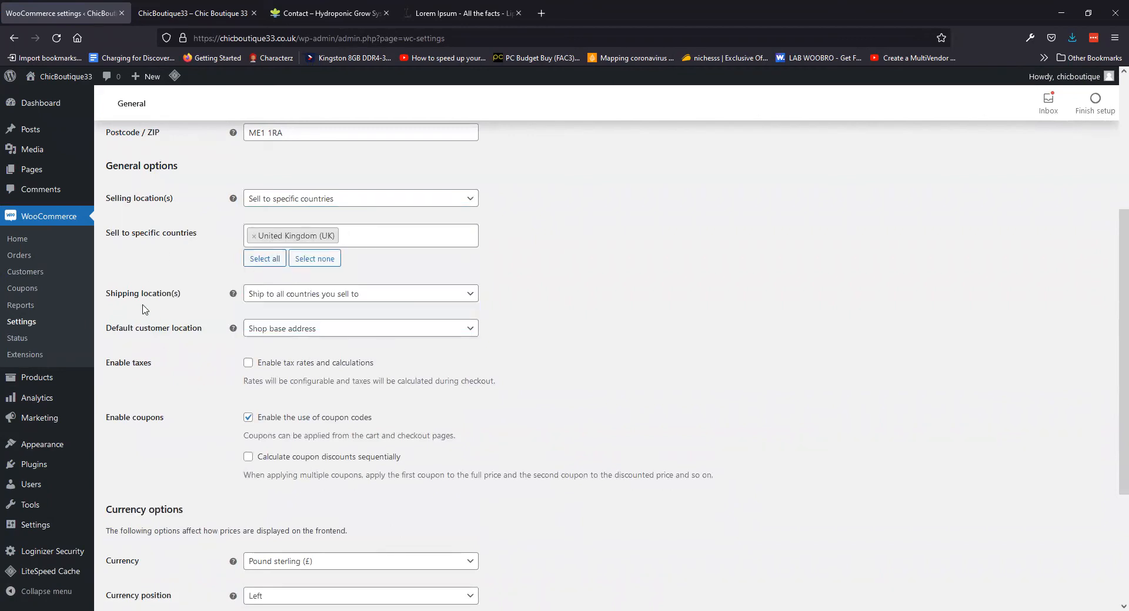
- Review the shipping location, default customer location and currency options, and save the general store settings
{"action": "left_click", "coordinate": [281, 295]}
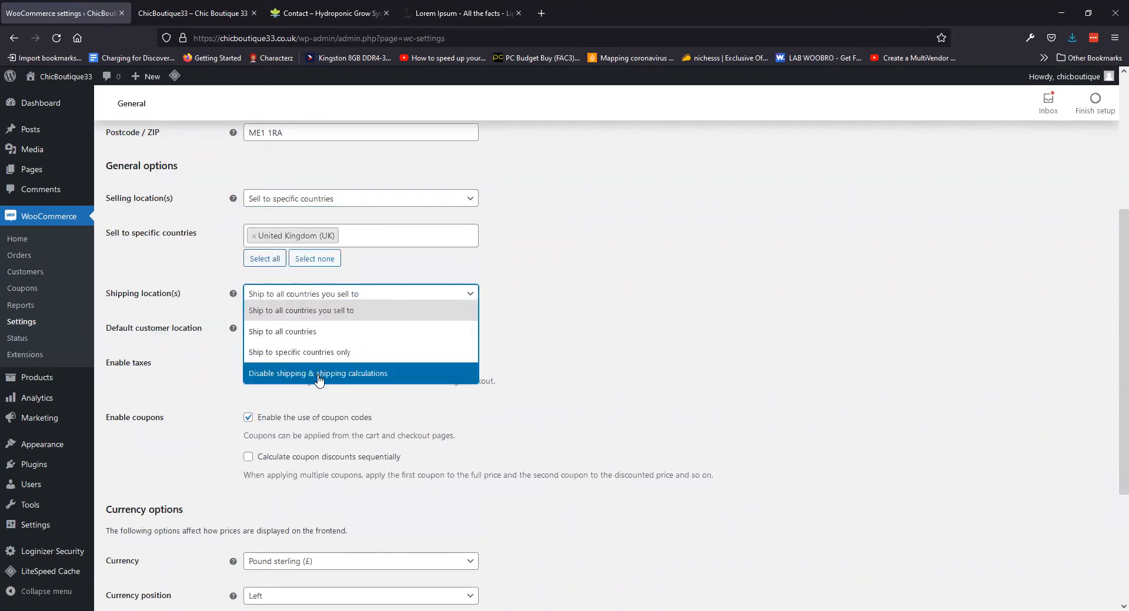
{"action": "left_click", "coordinate": [194, 299]}
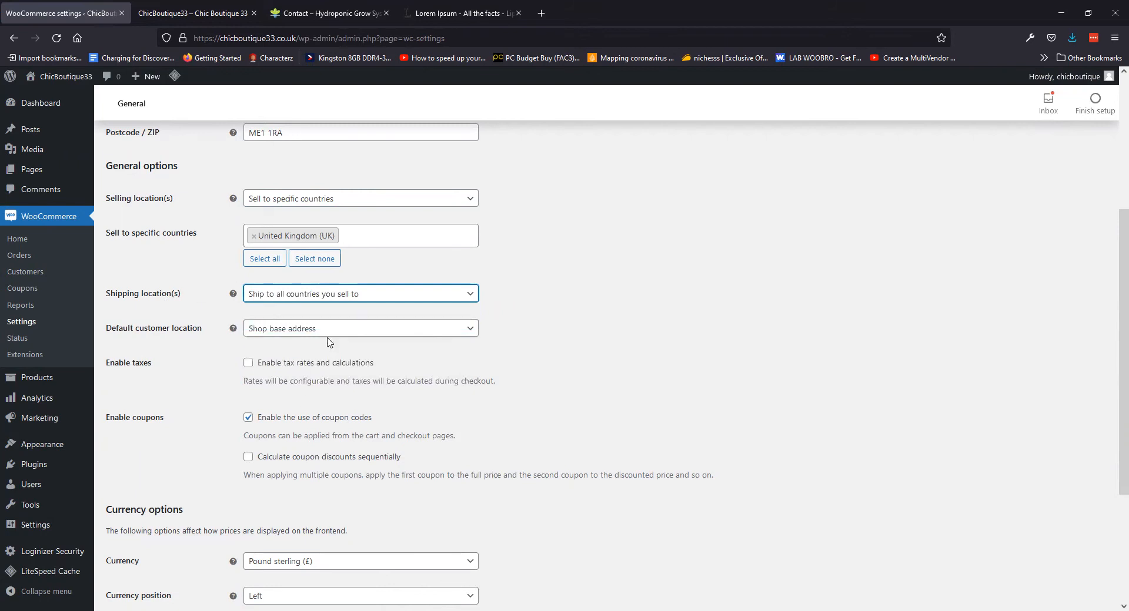
{"action": "left_click", "coordinate": [297, 332]}
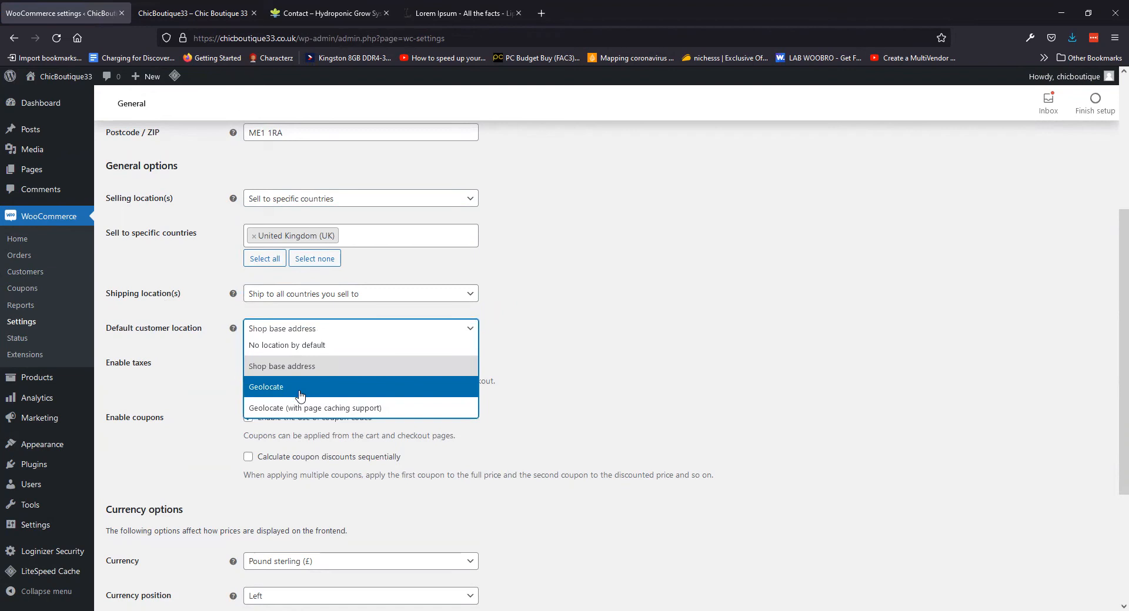
{"action": "left_click_drag", "start_coordinate": [203, 344], "coordinate": [200, 345]}
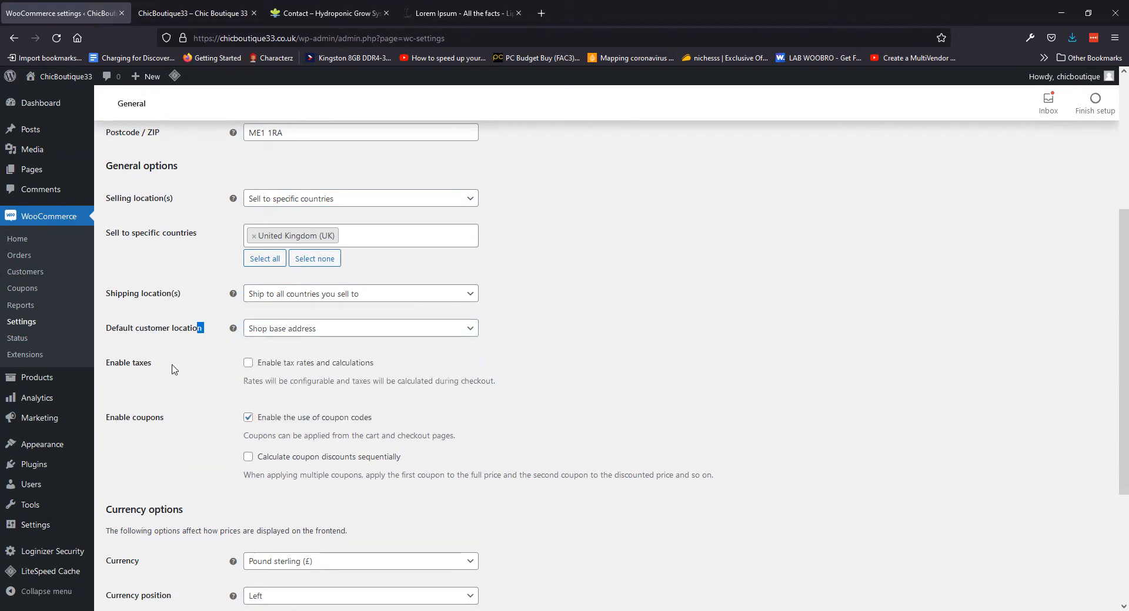
{"action": "scroll", "coordinate": [158, 338], "scroll_direction": "down", "scroll_amount": 3}
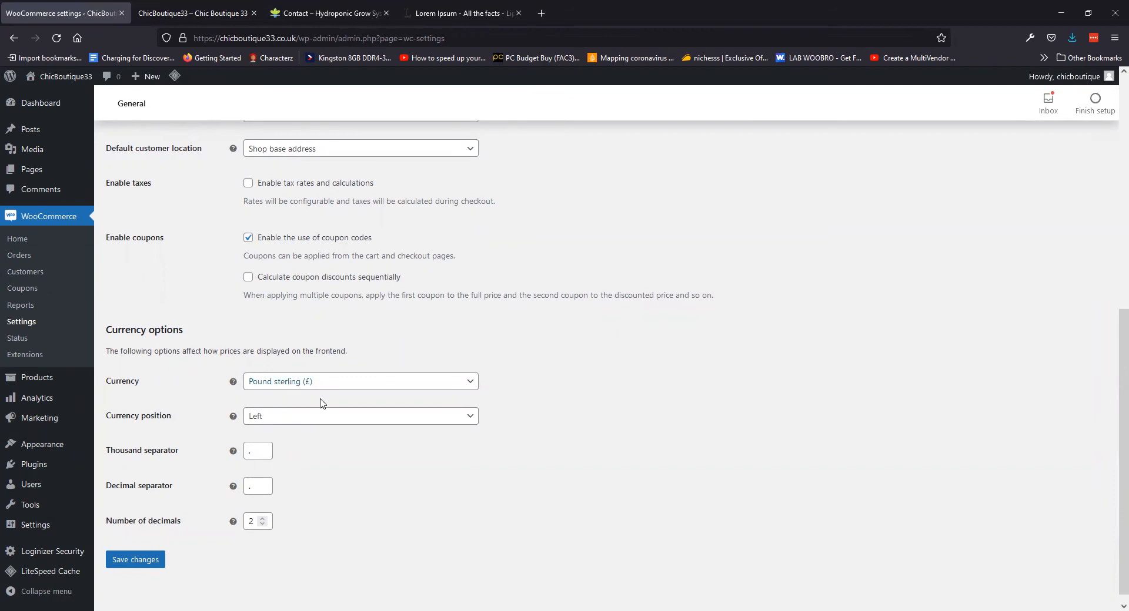
{"action": "scroll", "coordinate": [203, 456], "scroll_direction": "up", "scroll_amount": 4}
{"action": "scroll", "coordinate": [183, 438], "scroll_direction": "up", "scroll_amount": 3}
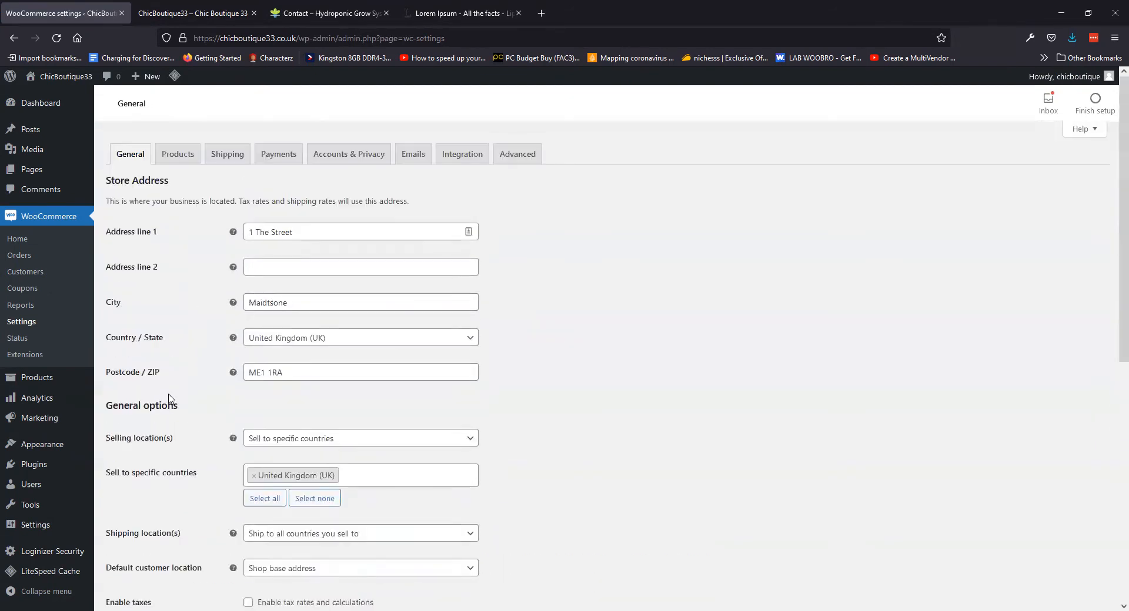
{"action": "scroll", "coordinate": [182, 438], "scroll_direction": "down", "scroll_amount": 7}
{"action": "left_click", "coordinate": [140, 547]}
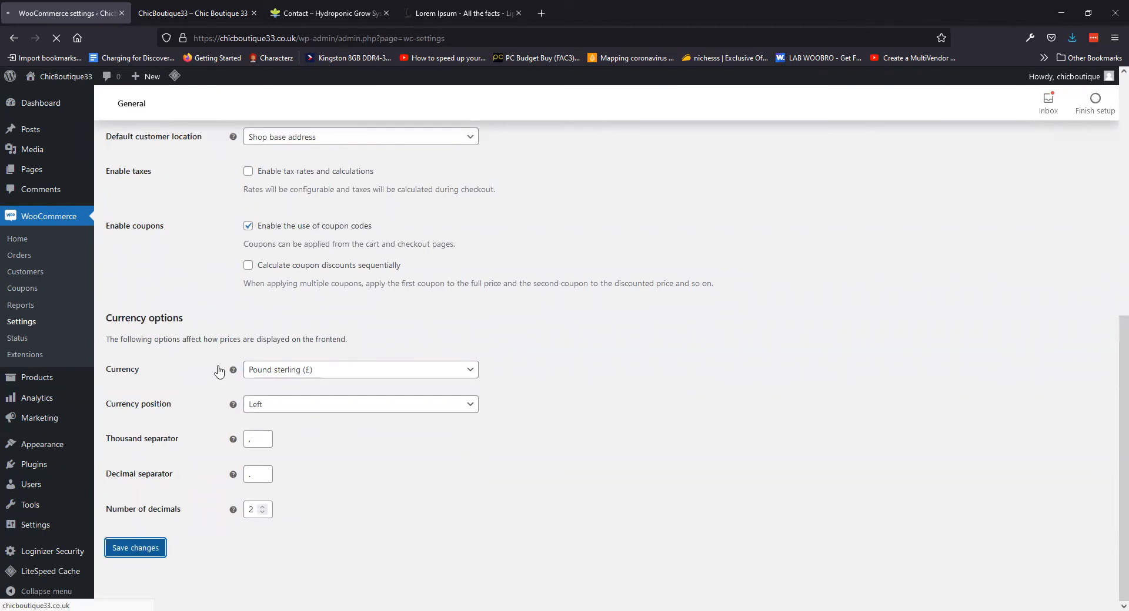
- Disable product reviews in the WooCommerce product settings and save the changes
{"action": "left_click", "coordinate": [187, 156]}
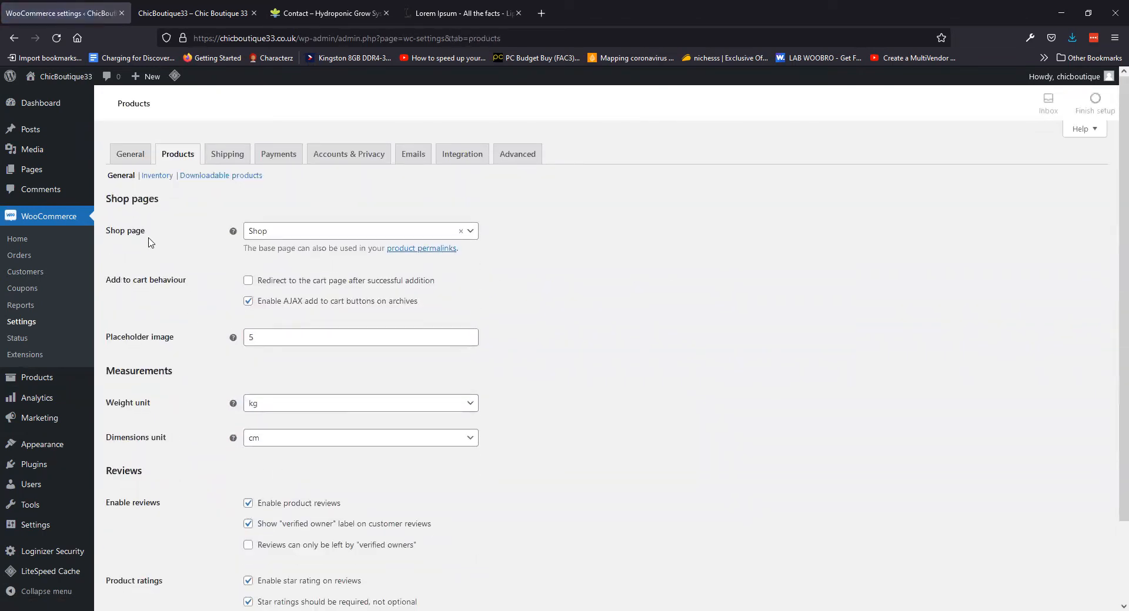
{"action": "scroll", "coordinate": [211, 323], "scroll_direction": "down", "scroll_amount": 3}
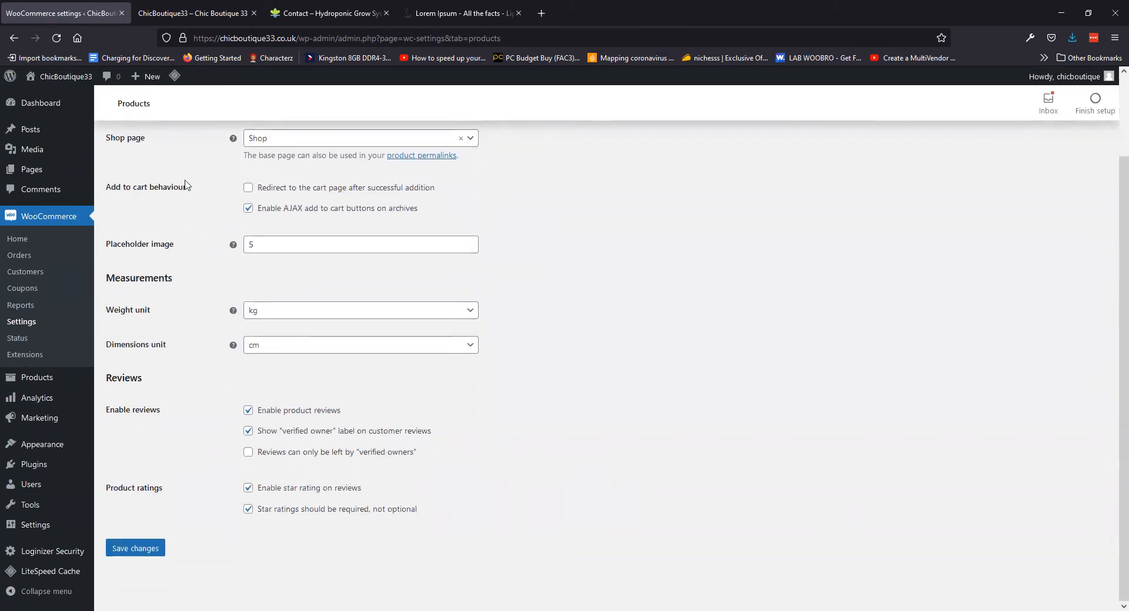
{"action": "left_click", "coordinate": [291, 312]}
{"action": "left_click", "coordinate": [197, 272]}
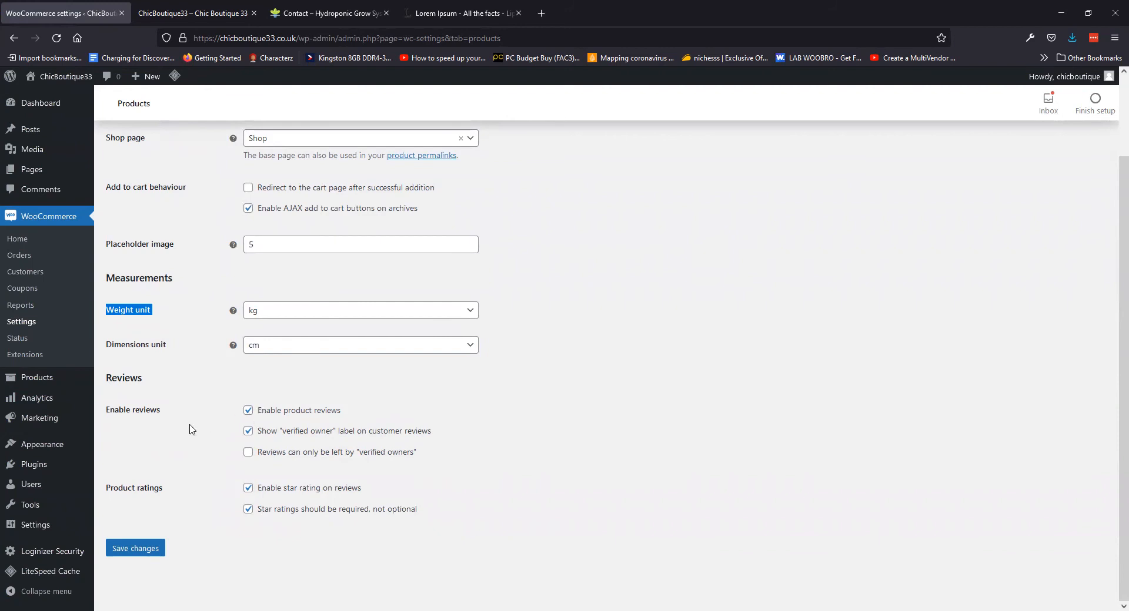
{"action": "left_click", "coordinate": [248, 411]}
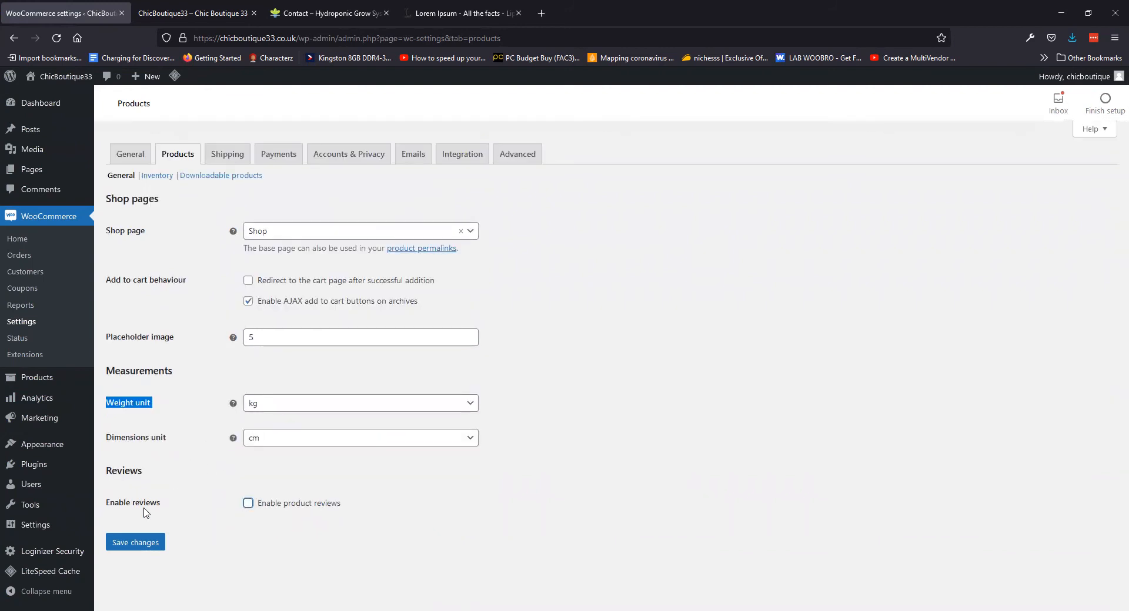
{"action": "left_click", "coordinate": [157, 176]}
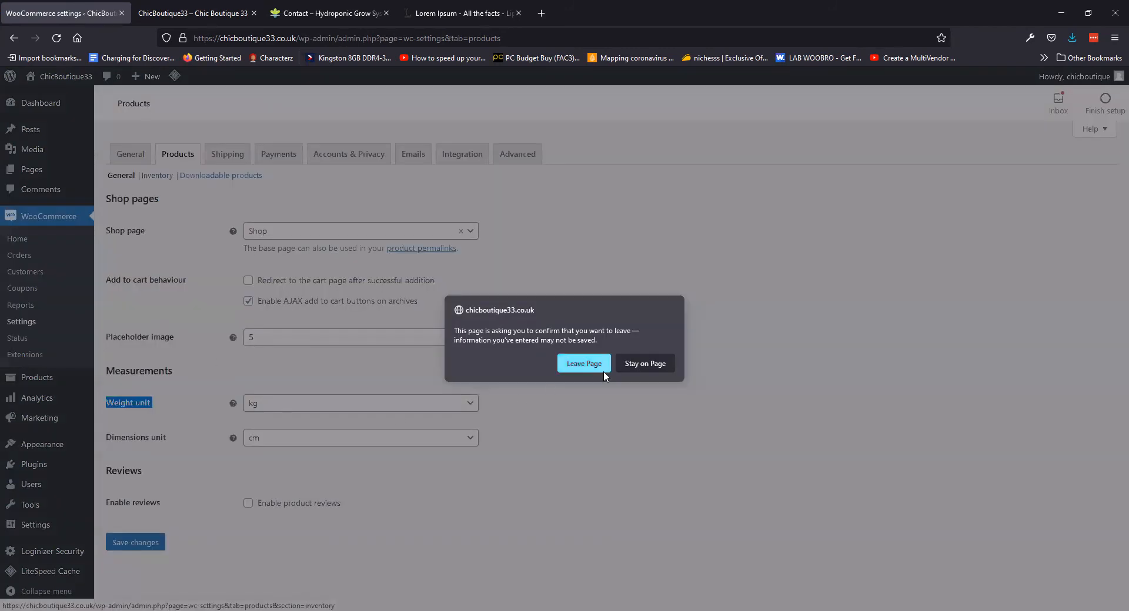
{"action": "left_click", "coordinate": [649, 363]}
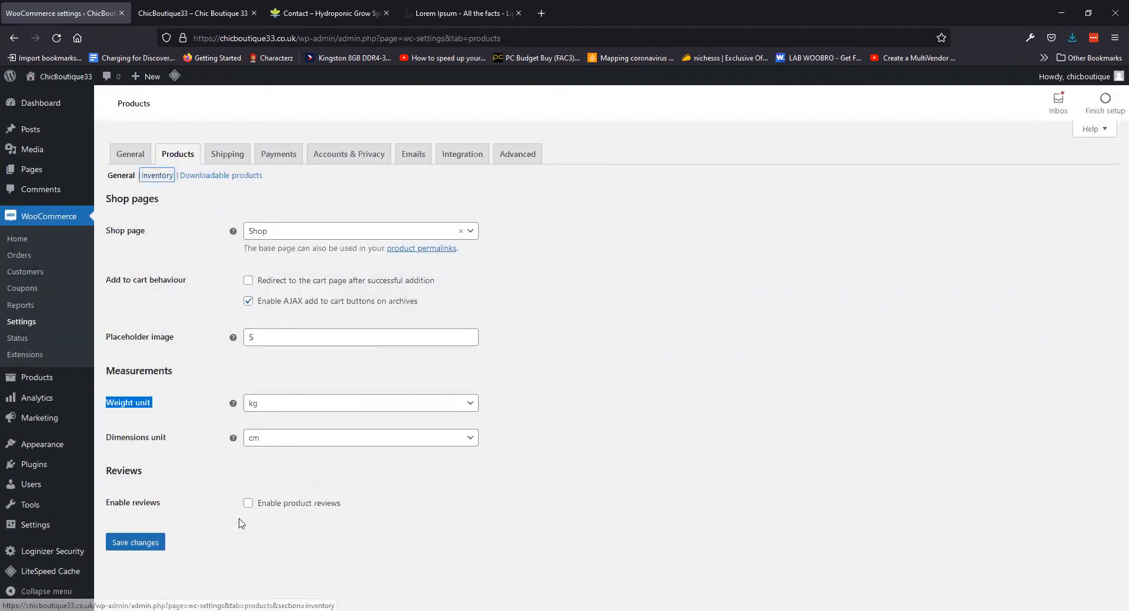
{"action": "left_click", "coordinate": [144, 543]}
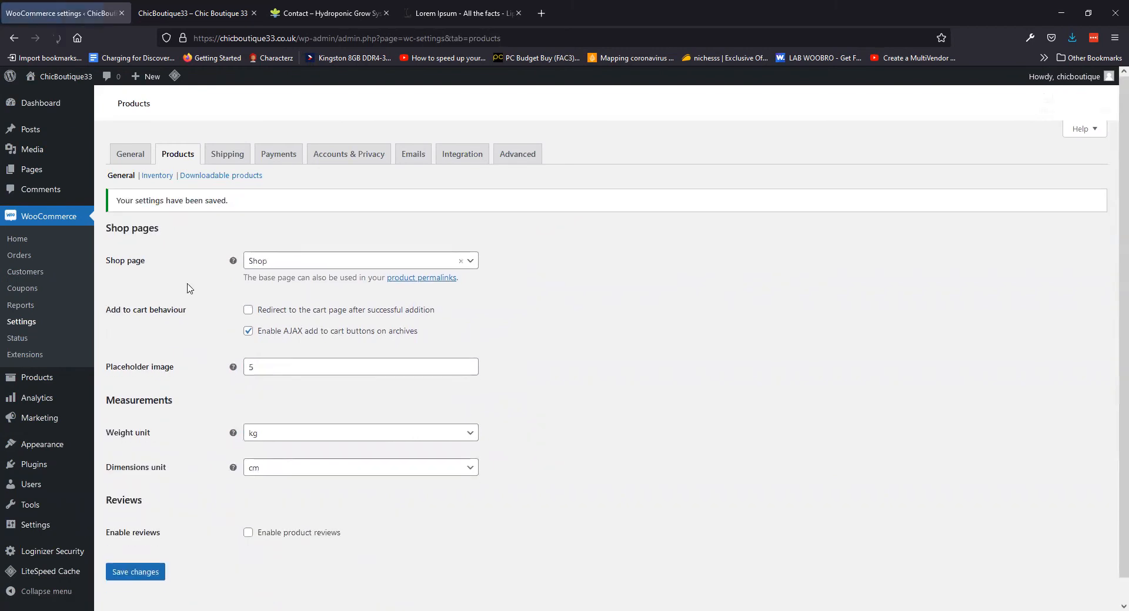
- Examine the product inventory settings and the shipping zones overview
{"action": "left_click", "coordinate": [157, 176]}
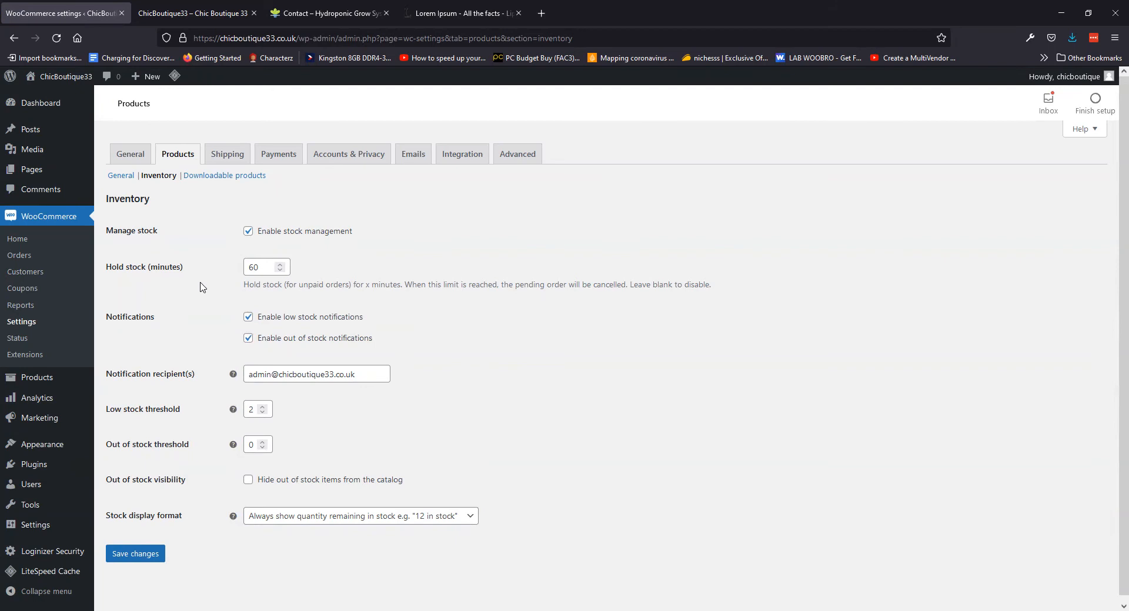
{"action": "left_click", "coordinate": [233, 162]}
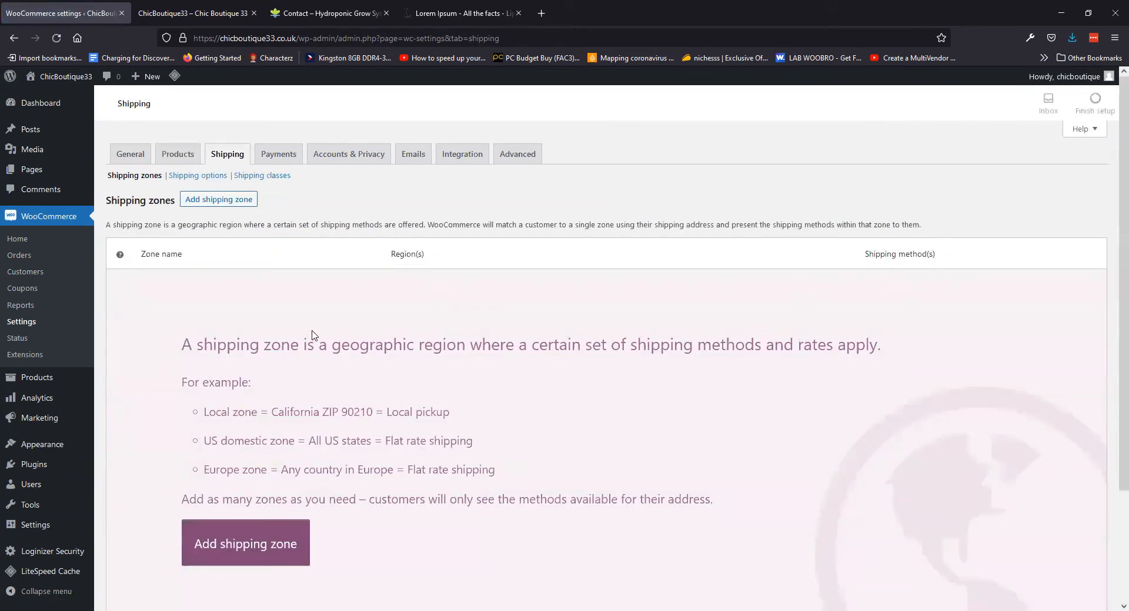
{"action": "scroll", "coordinate": [305, 307], "scroll_direction": "down", "scroll_amount": 3}
{"action": "scroll", "coordinate": [303, 304], "scroll_direction": "up", "scroll_amount": 3}
{"action": "scroll", "coordinate": [302, 302], "scroll_direction": "down", "scroll_amount": 3}
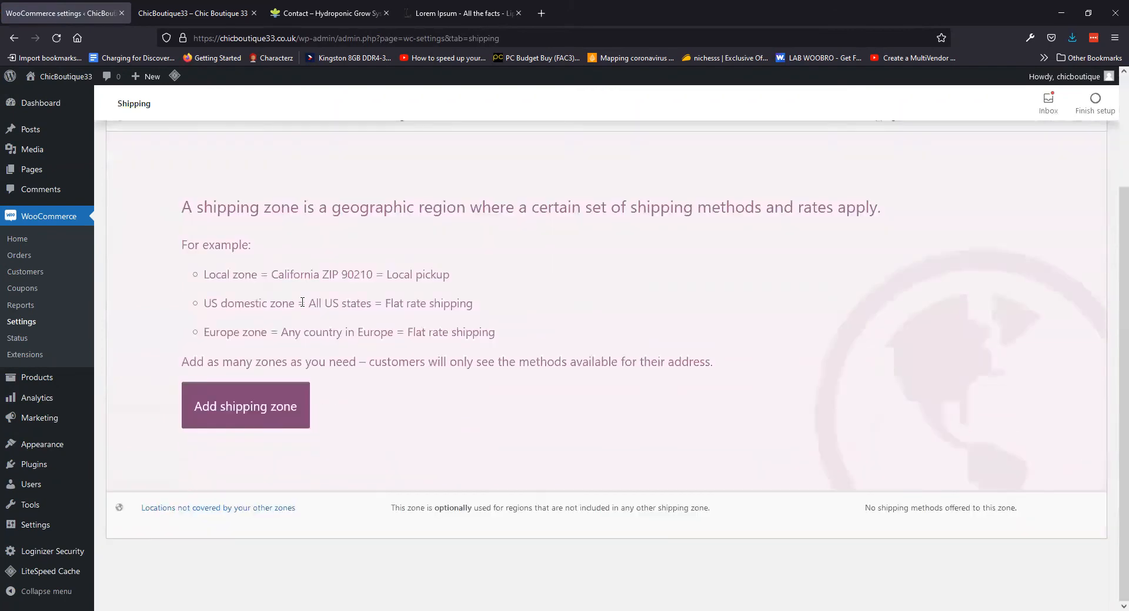
{"action": "scroll", "coordinate": [294, 357], "scroll_direction": "up", "scroll_amount": 3}
- Add a shipping zone covering United Kingdom (UK) and give it a Flat rate shipping method
{"action": "left_click", "coordinate": [218, 199]}
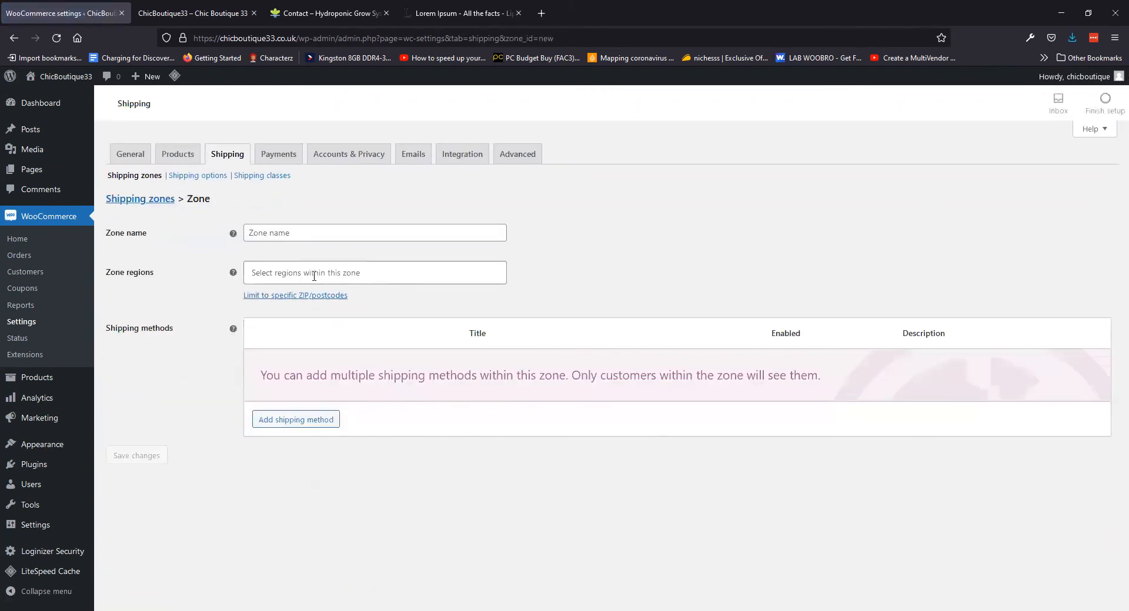
{"action": "left_click", "coordinate": [272, 275]}
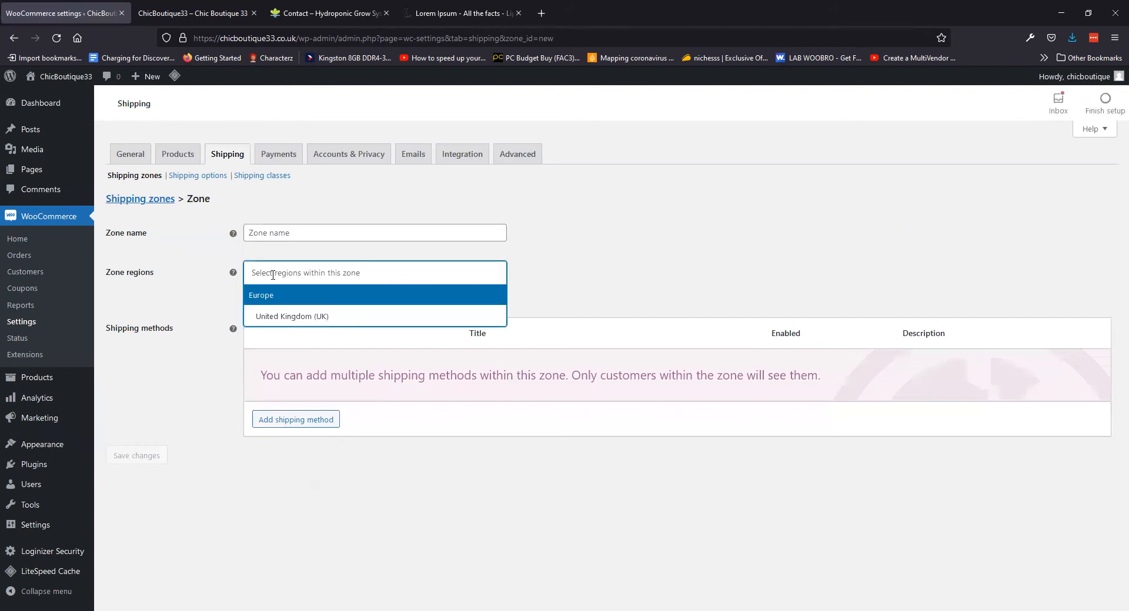
{"action": "left_click", "coordinate": [288, 317]}
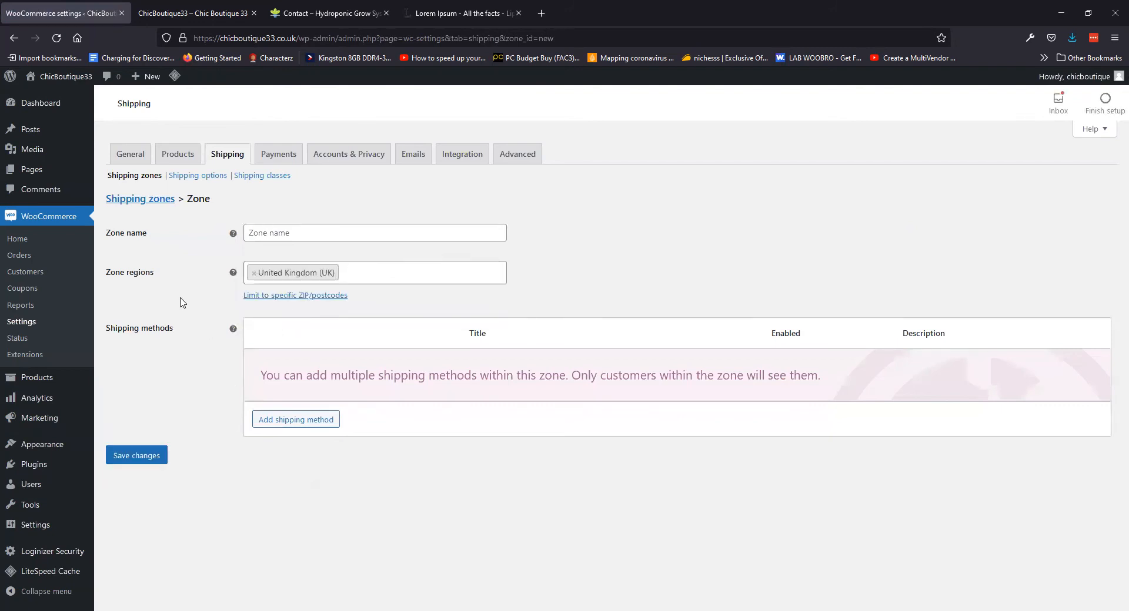
{"action": "left_click", "coordinate": [305, 421]}
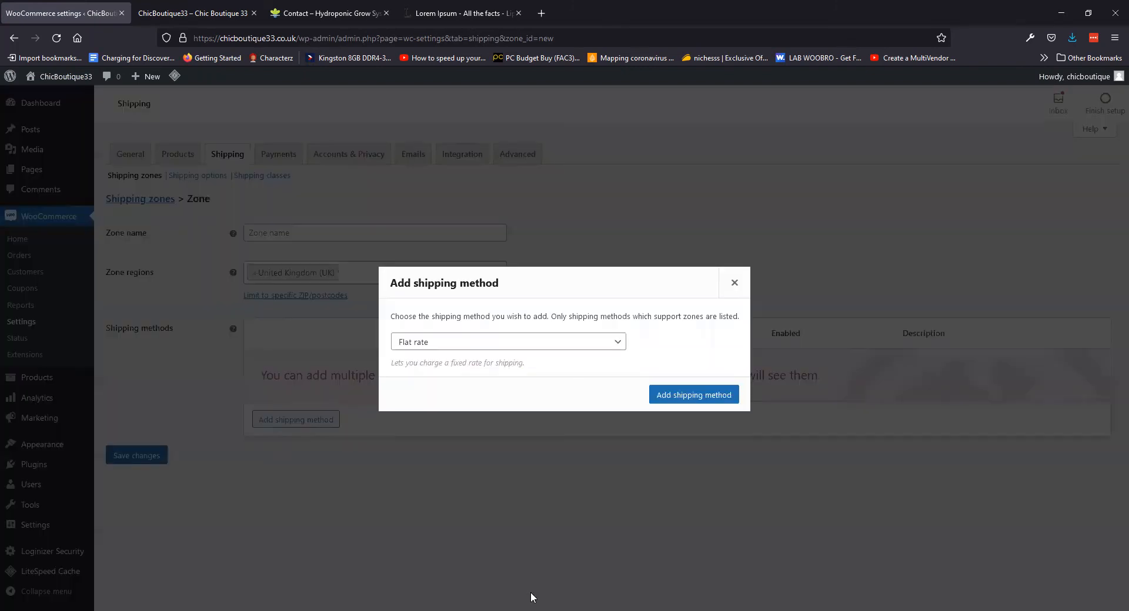
{"action": "left_click", "coordinate": [563, 347]}
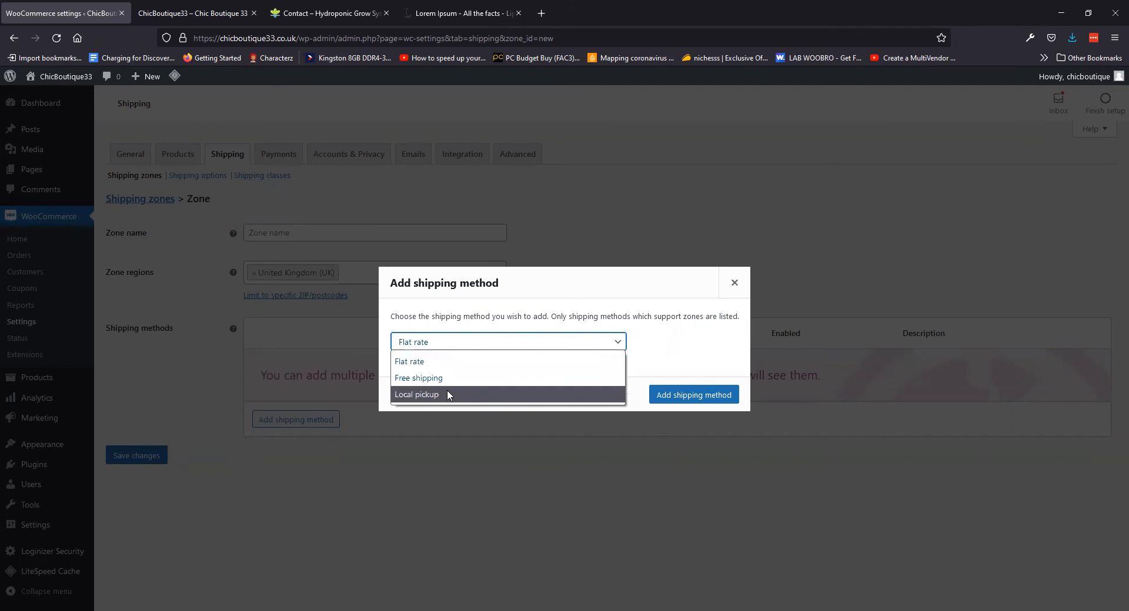
{"action": "left_click", "coordinate": [442, 363]}
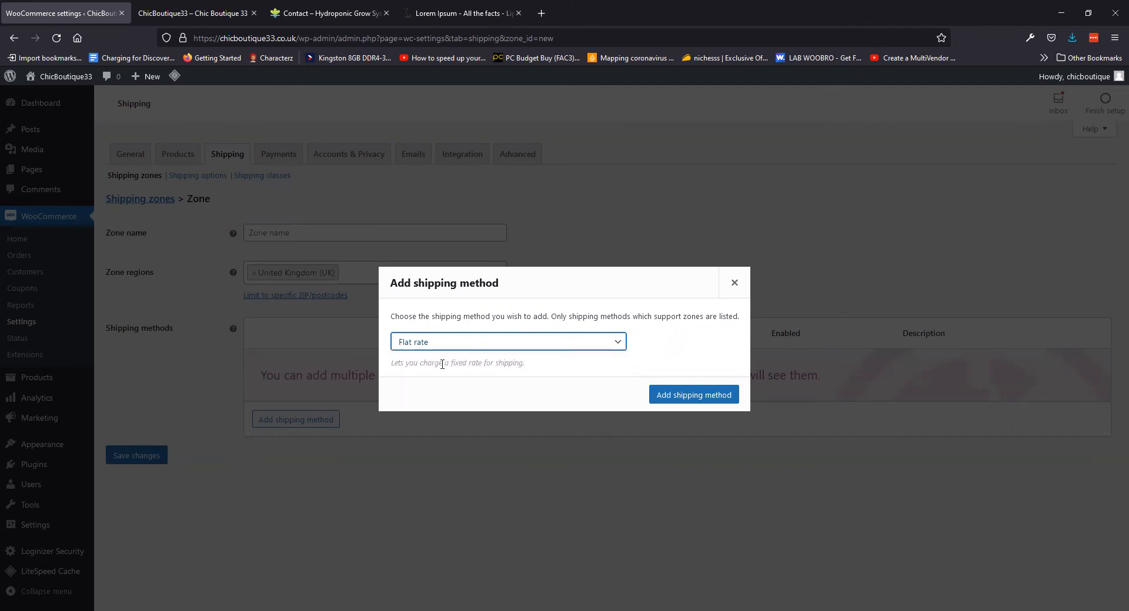
{"action": "left_click", "coordinate": [682, 397]}
- Set the zone's flat rate shipping cost to 5 with tax status None and save the method's settings
{"action": "mouse_move", "coordinate": [259, 384]}
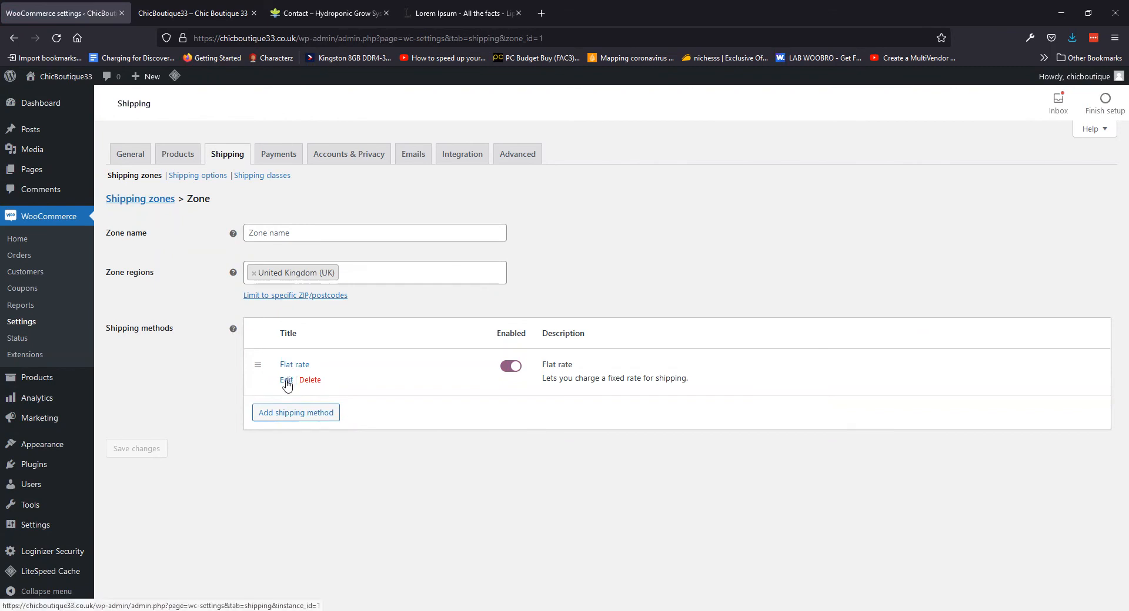
{"action": "left_click", "coordinate": [286, 381]}
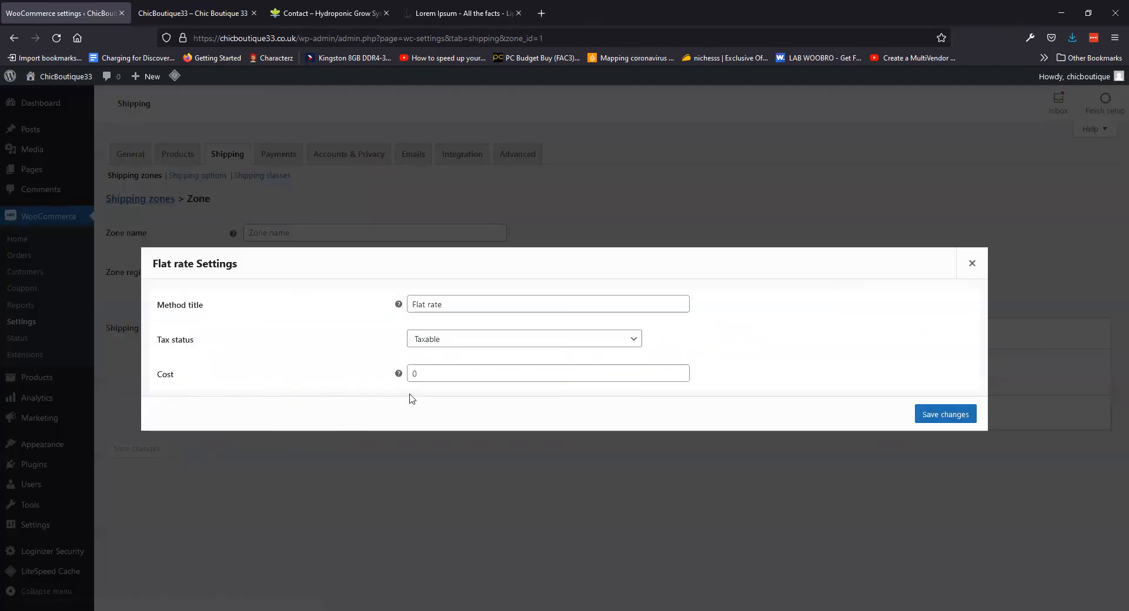
{"action": "left_click", "coordinate": [423, 373]}
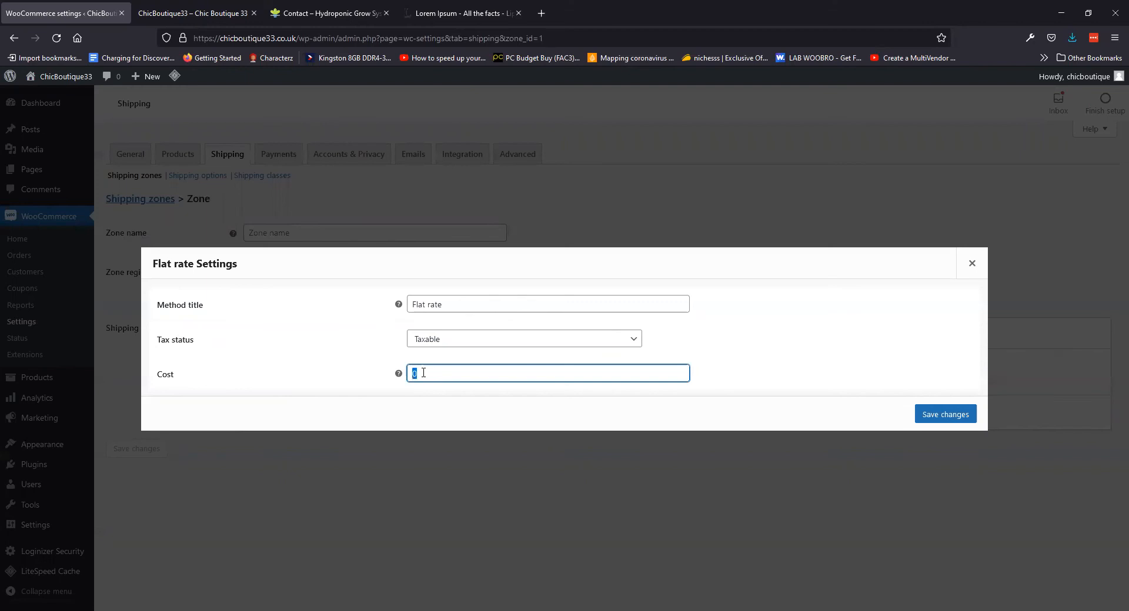
{"action": "left_click", "coordinate": [520, 344]}
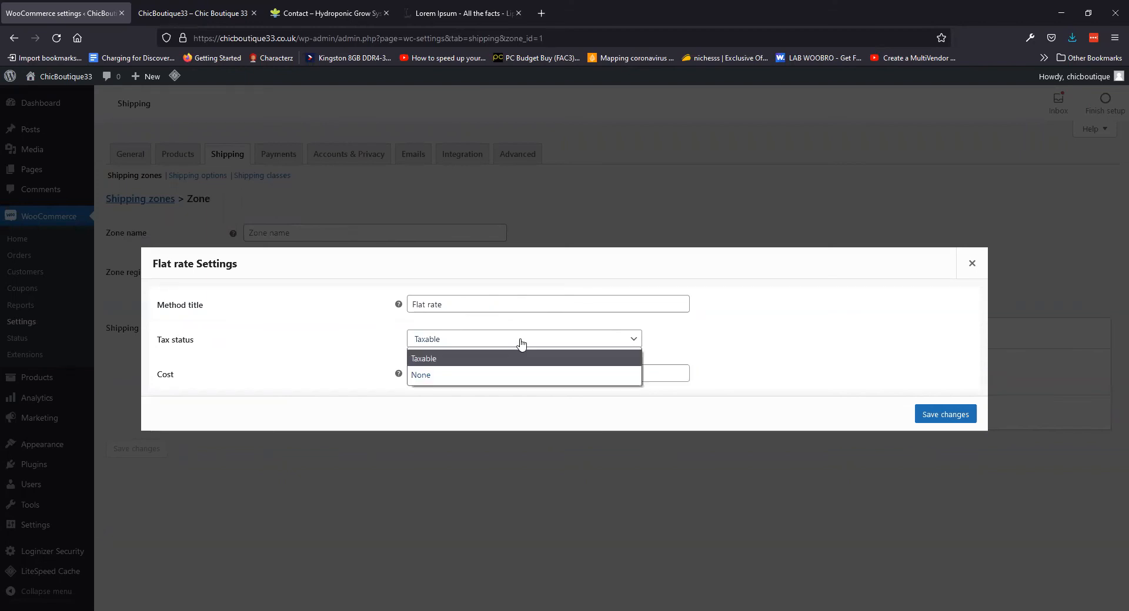
{"action": "left_click", "coordinate": [541, 376]}
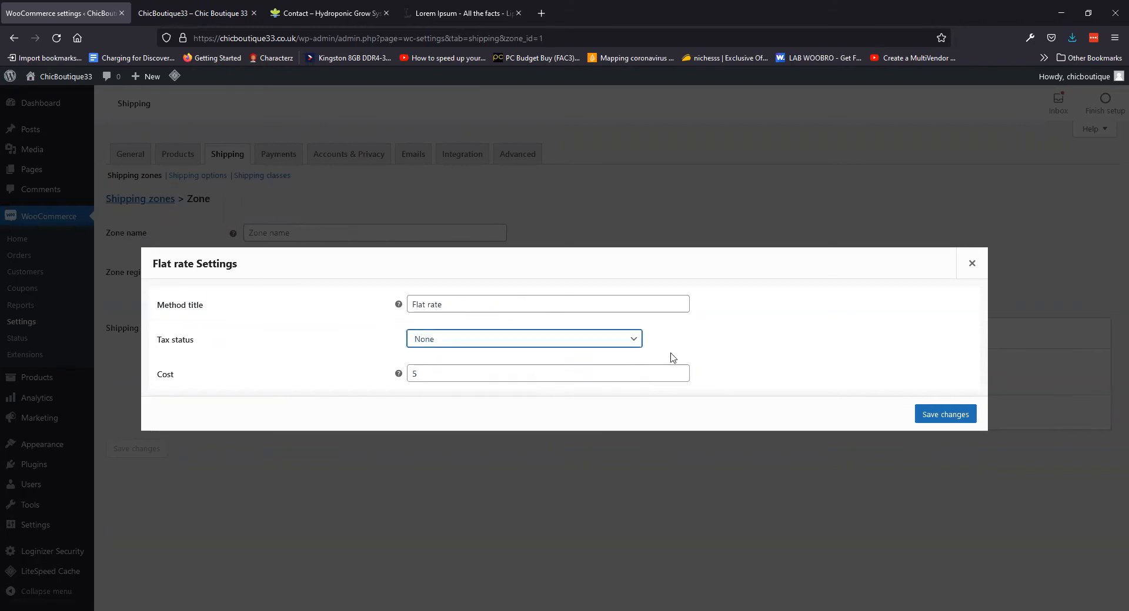
{"action": "left_click", "coordinate": [950, 418]}
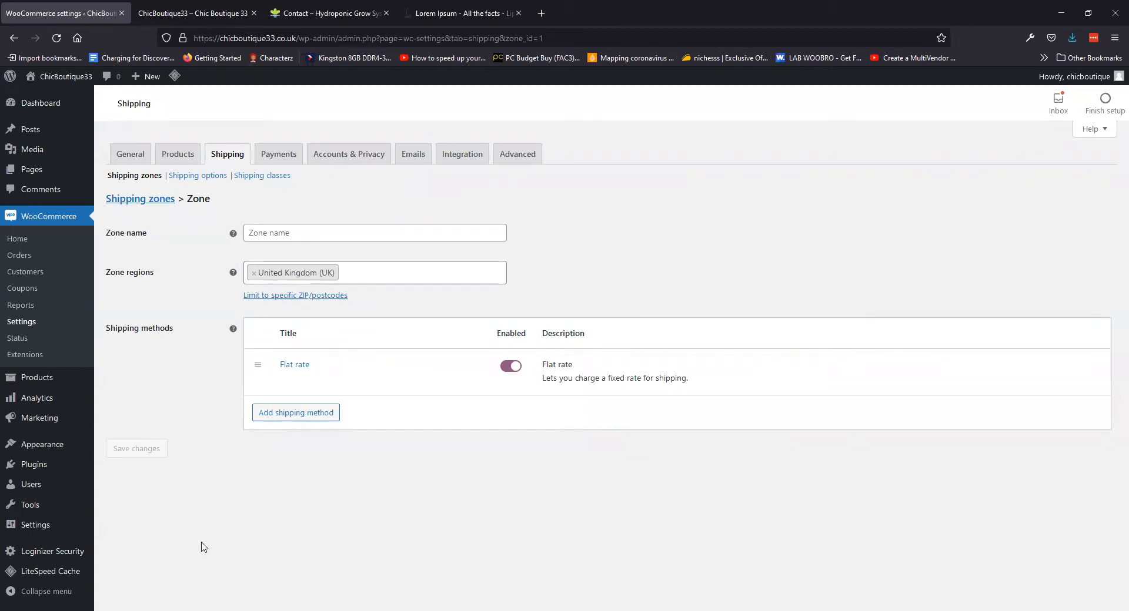
- Enable the Direct bank transfer payment method, review its setup fields and return to the payment methods list
{"action": "left_click", "coordinate": [200, 176]}
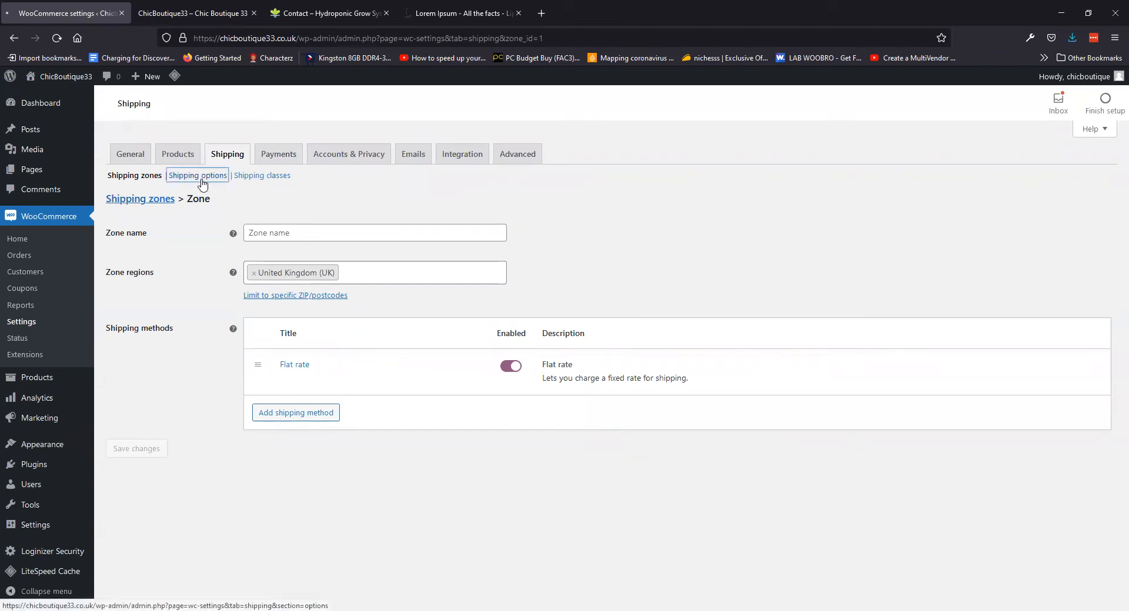
{"action": "left_click", "coordinate": [266, 176]}
{"action": "left_click", "coordinate": [278, 156]}
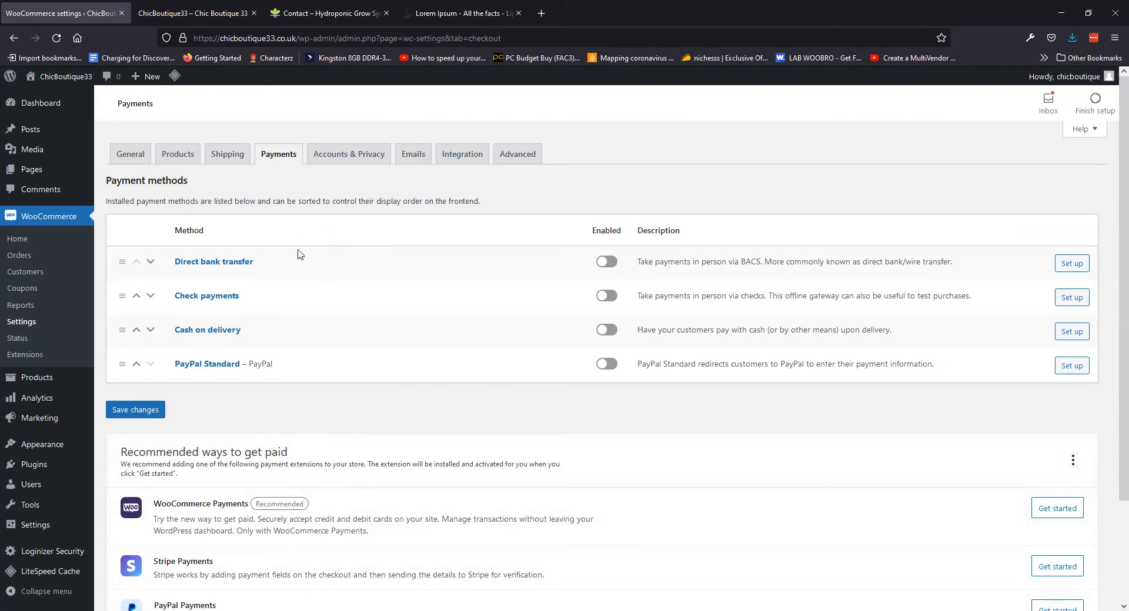
{"action": "left_click", "coordinate": [612, 266]}
{"action": "left_click", "coordinate": [1070, 264]}
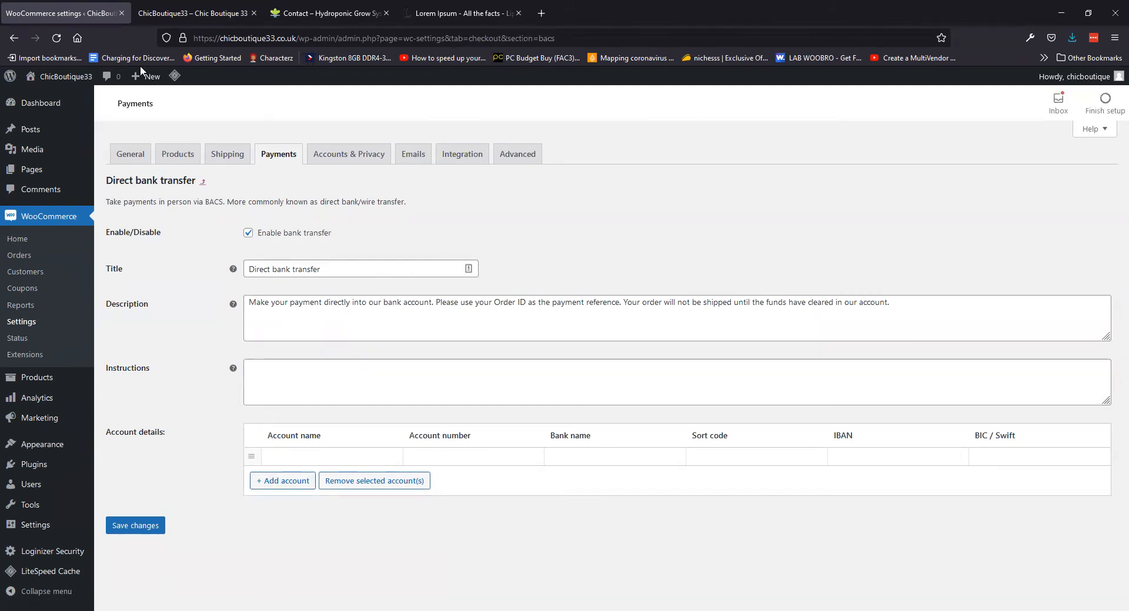
{"action": "left_click", "coordinate": [14, 38]}
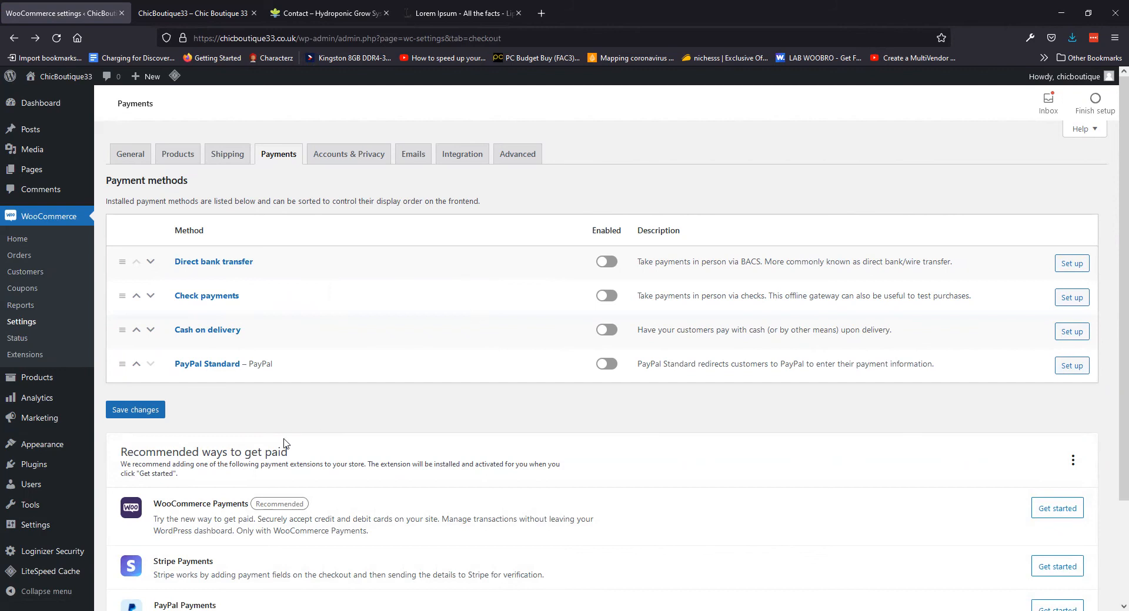
- Enable the PayPal Standard payment method and review its setup options
{"action": "left_click", "coordinate": [608, 365]}
{"action": "left_click", "coordinate": [1073, 368]}
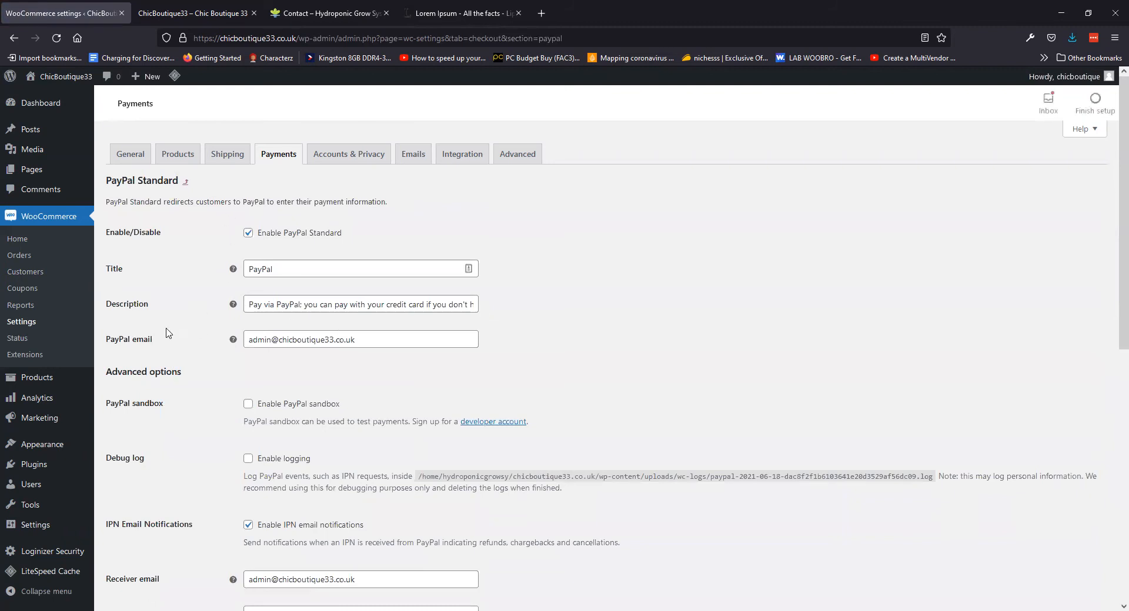
{"action": "scroll", "coordinate": [268, 358], "scroll_direction": "down", "scroll_amount": 1}
{"action": "scroll", "coordinate": [268, 358], "scroll_direction": "down", "scroll_amount": 2}
{"action": "scroll", "coordinate": [219, 360], "scroll_direction": "up", "scroll_amount": 1}
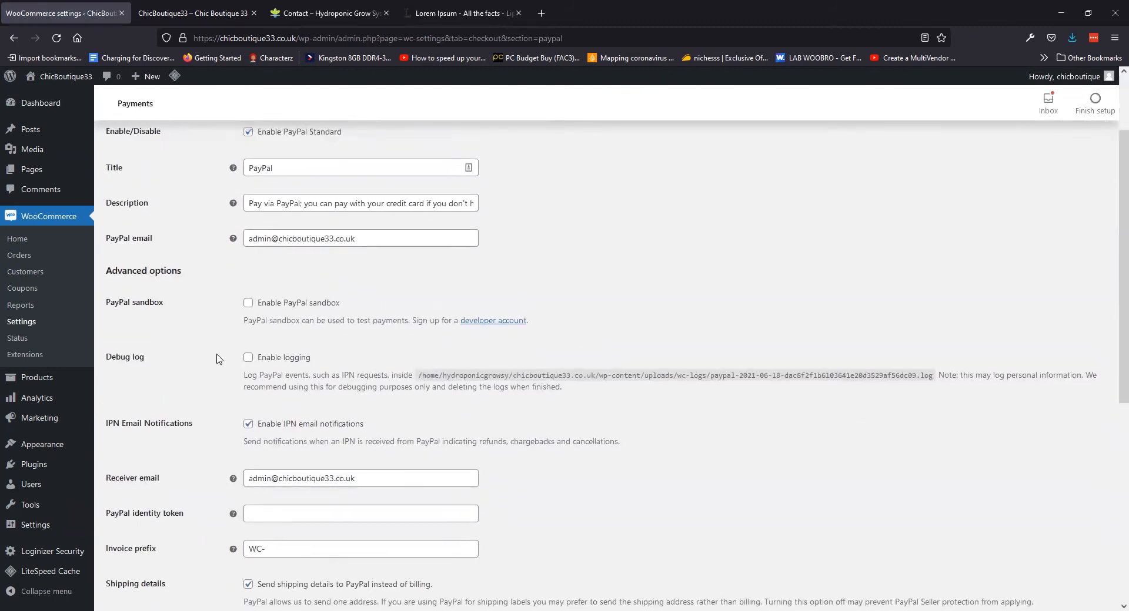
- Review PayPal Standard's advanced options and API credentials fields, and save the payment method's settings
{"action": "scroll", "coordinate": [194, 376], "scroll_direction": "down", "scroll_amount": 2}
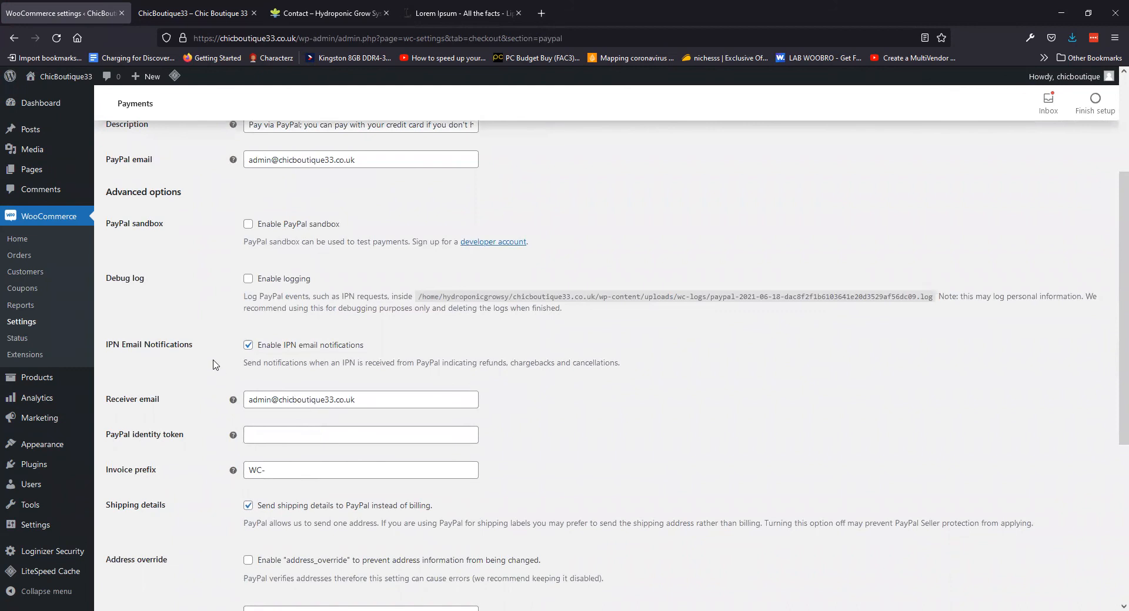
{"action": "scroll", "coordinate": [210, 355], "scroll_direction": "down", "scroll_amount": 5}
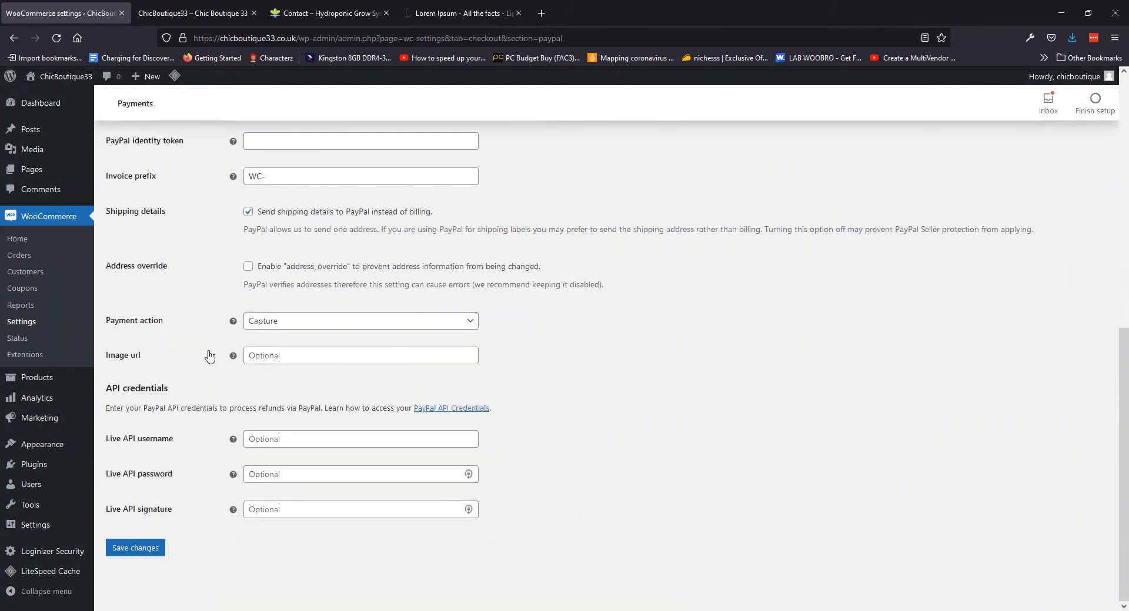
{"action": "scroll", "coordinate": [162, 509], "scroll_direction": "up", "scroll_amount": 8}
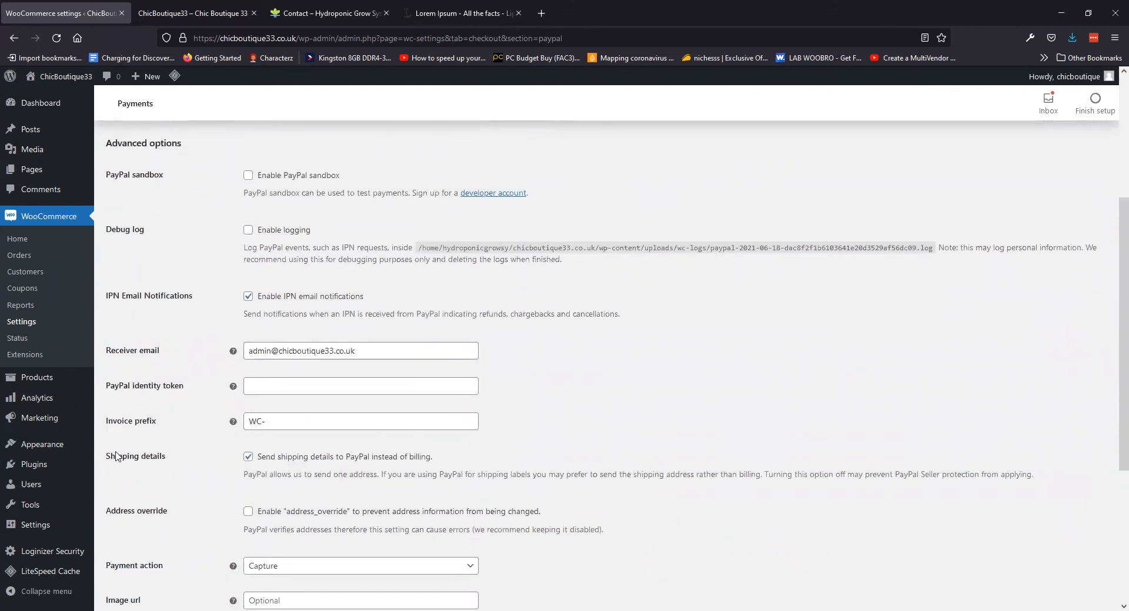
{"action": "scroll", "coordinate": [100, 394], "scroll_direction": "down", "scroll_amount": 5}
{"action": "mouse_move", "coordinate": [93, 382]}
{"action": "scroll", "coordinate": [92, 382], "scroll_direction": "down", "scroll_amount": 3}
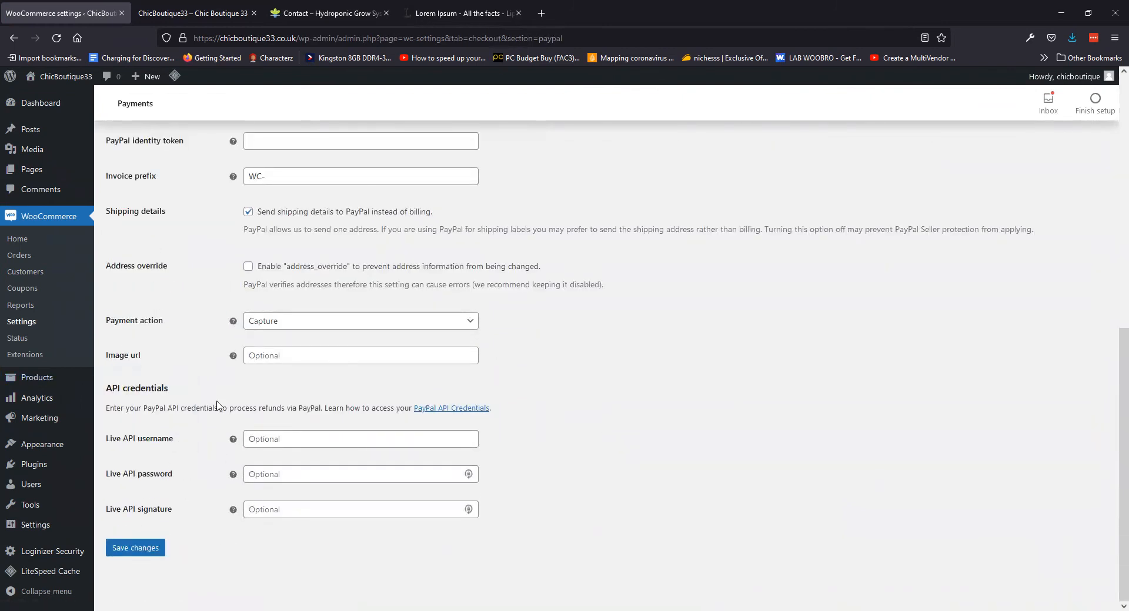
{"action": "scroll", "coordinate": [247, 353], "scroll_direction": "up", "scroll_amount": 6}
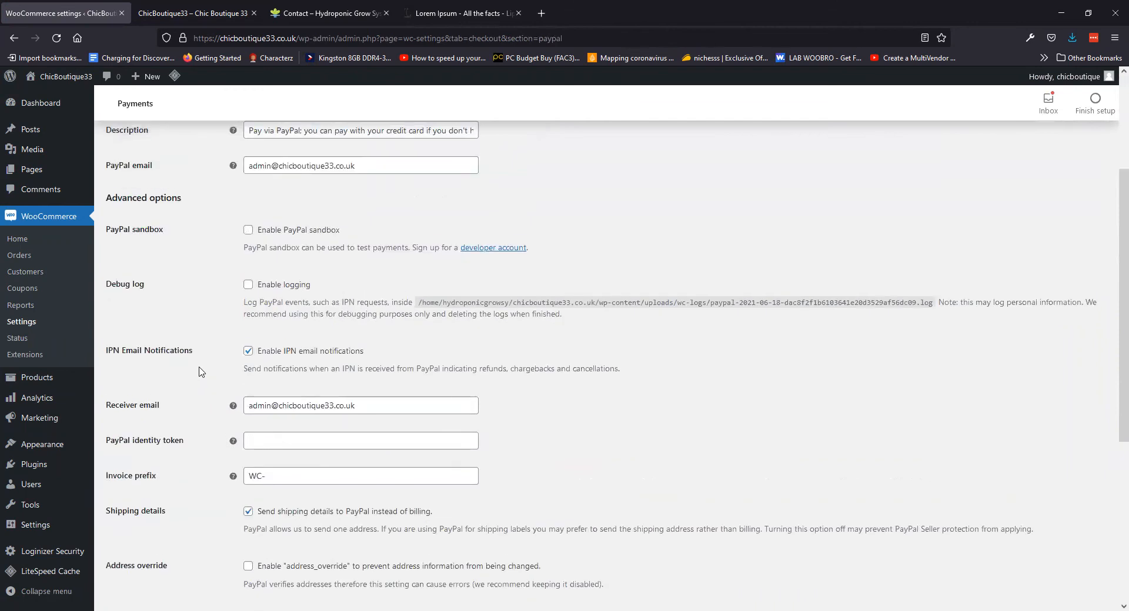
{"action": "scroll", "coordinate": [276, 364], "scroll_direction": "down", "scroll_amount": 6}
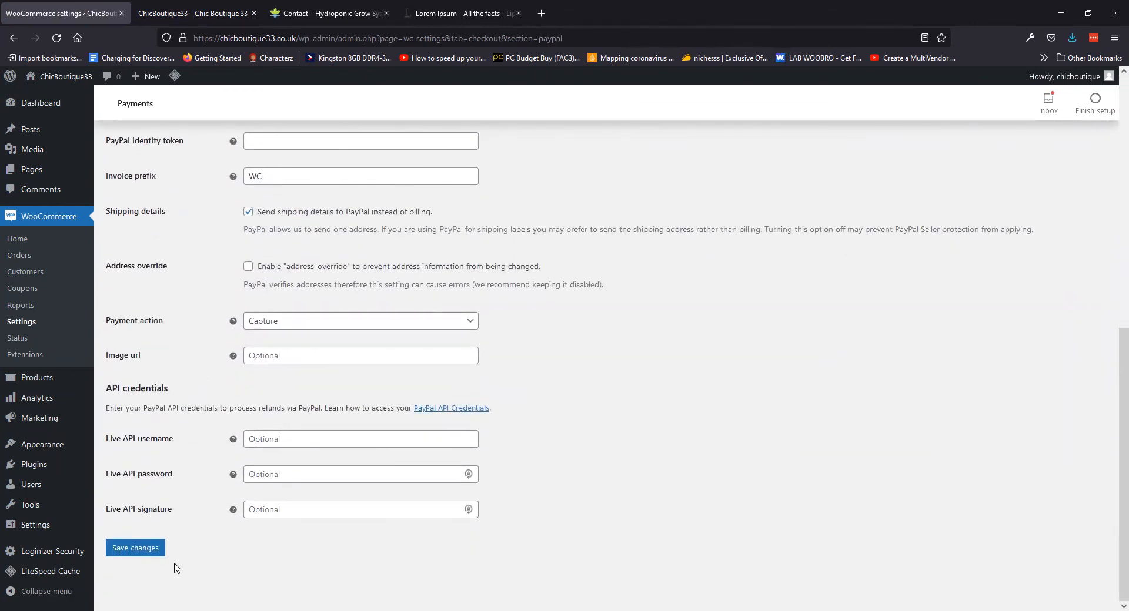
{"action": "left_click", "coordinate": [144, 553]}
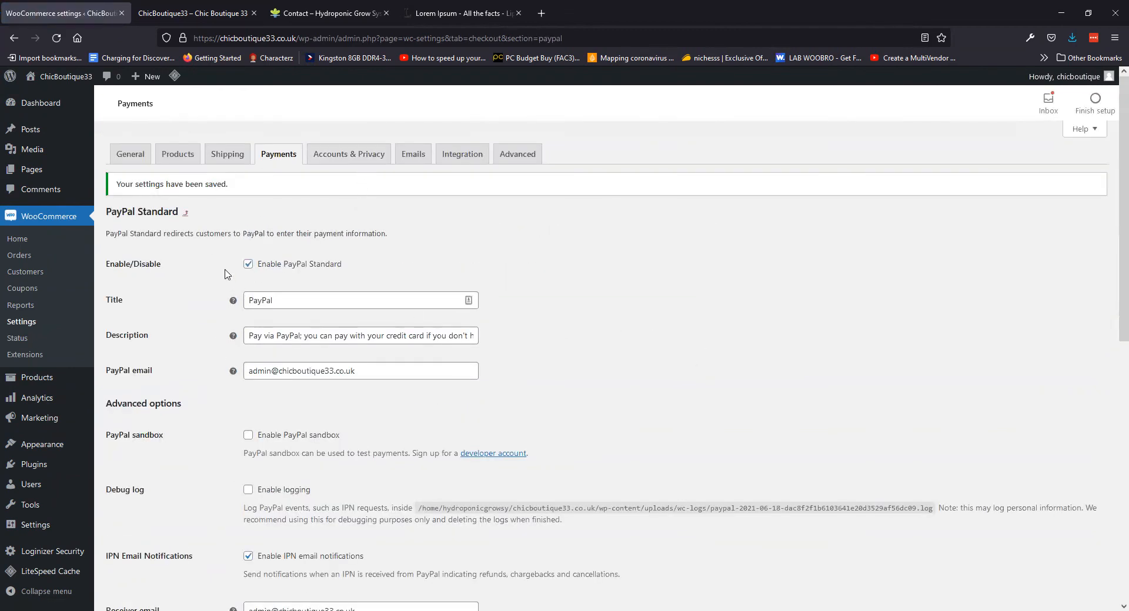
- Examine the Accounts & Privacy settings, from guest checkout and account creation to privacy policy and personal data retention
{"action": "left_click", "coordinate": [350, 155]}
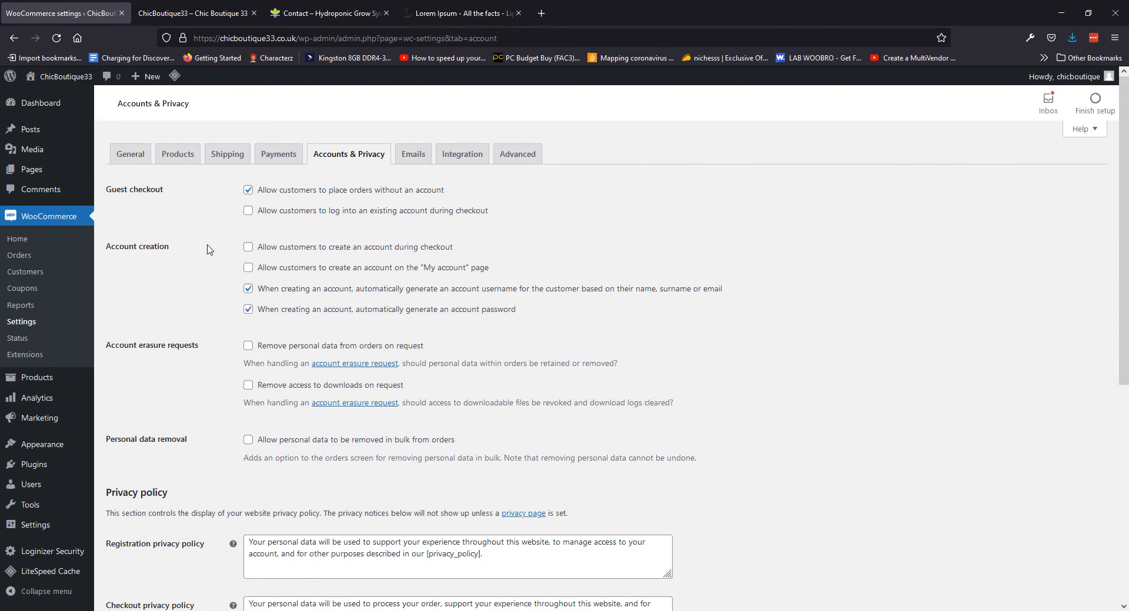
{"action": "scroll", "coordinate": [207, 249], "scroll_direction": "down", "scroll_amount": 3}
{"action": "scroll", "coordinate": [210, 244], "scroll_direction": "down", "scroll_amount": 3}
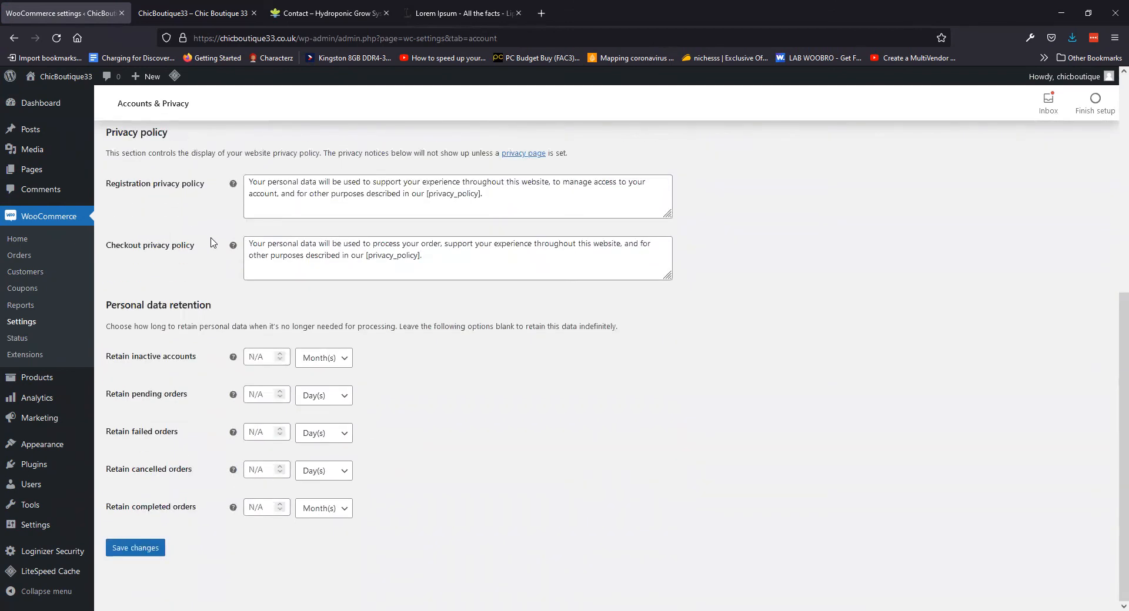
{"action": "scroll", "coordinate": [213, 243], "scroll_direction": "up", "scroll_amount": 6}
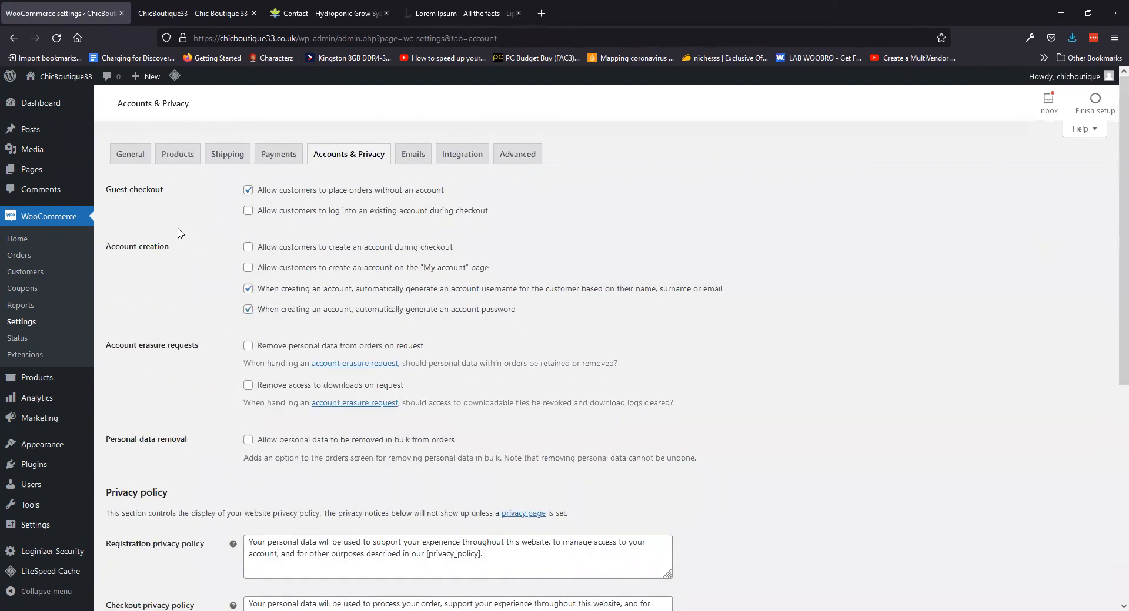
- Examine the store's email notifications, sender options and email template settings
{"action": "left_click", "coordinate": [412, 156]}
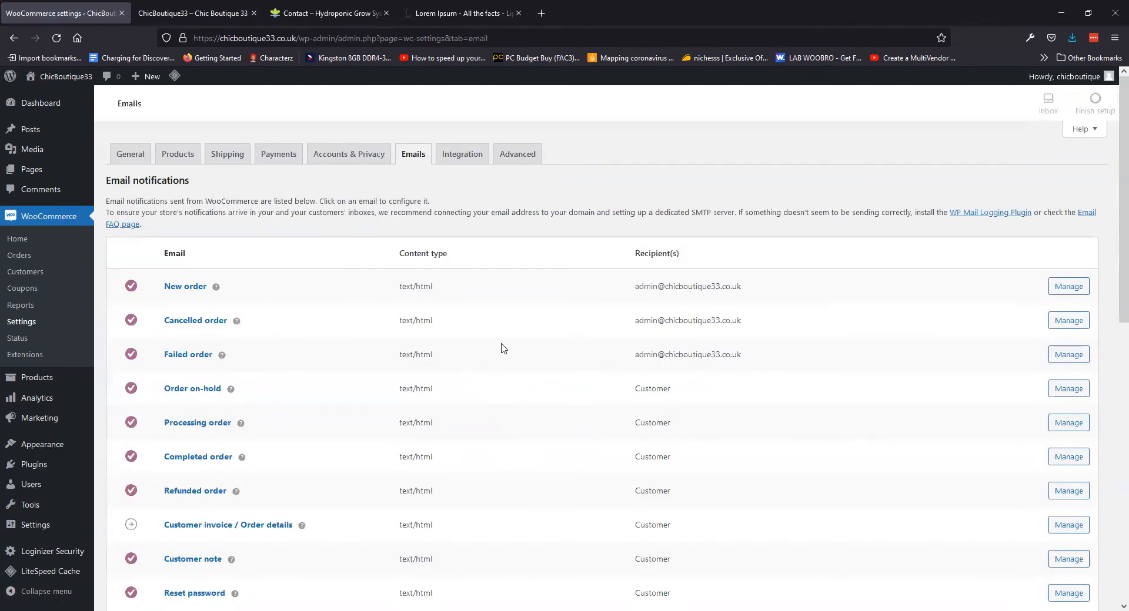
{"action": "scroll", "coordinate": [876, 262], "scroll_direction": "down", "scroll_amount": 3}
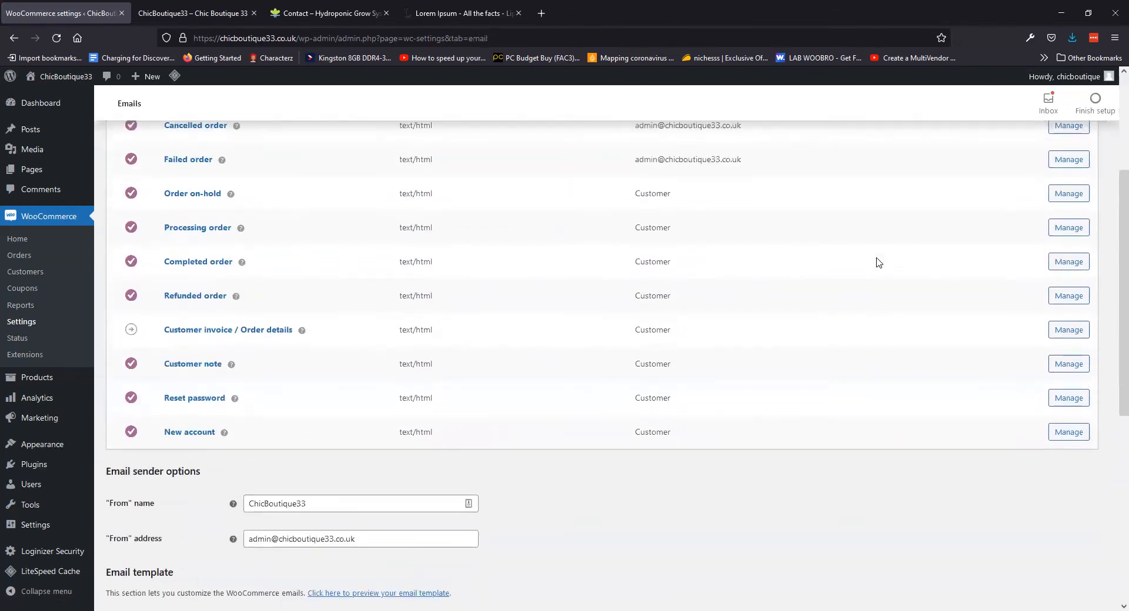
{"action": "scroll", "coordinate": [876, 262], "scroll_direction": "up", "scroll_amount": 1}
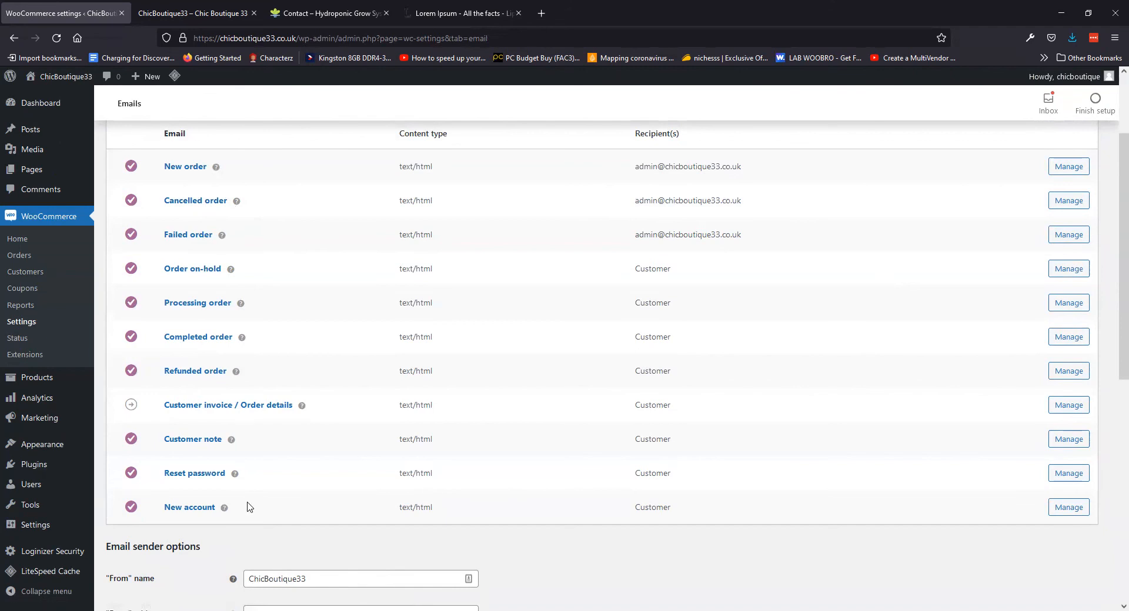
{"action": "scroll", "coordinate": [610, 253], "scroll_direction": "down", "scroll_amount": 7}
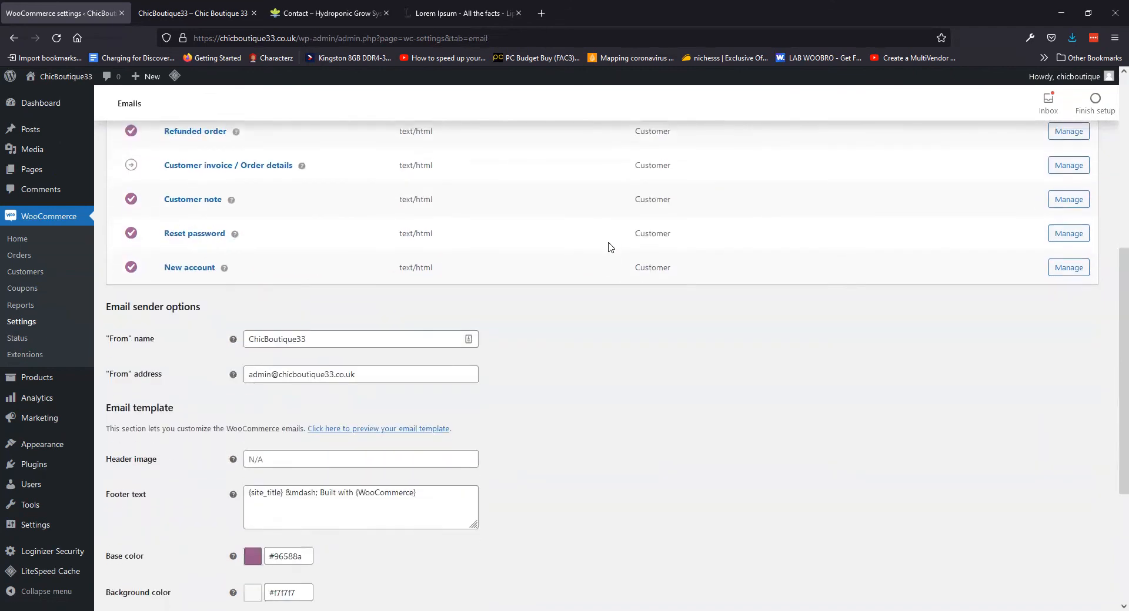
{"action": "scroll", "coordinate": [609, 235], "scroll_direction": "down", "scroll_amount": 1}
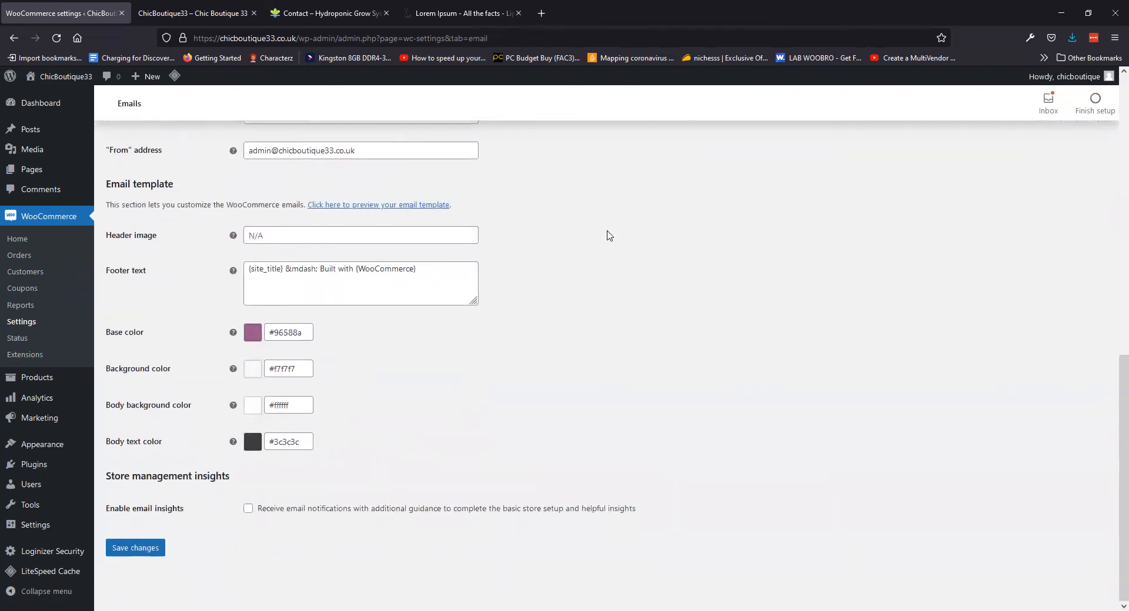
{"action": "scroll", "coordinate": [609, 235], "scroll_direction": "up", "scroll_amount": 10}
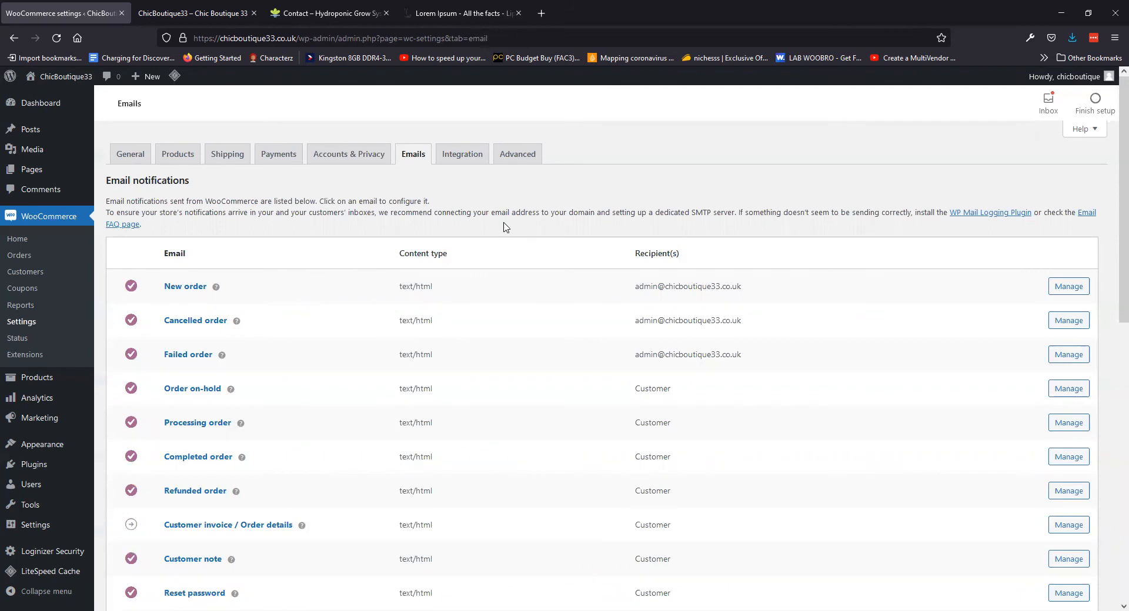
{"action": "scroll", "coordinate": [529, 245], "scroll_direction": "down", "scroll_amount": 6}
{"action": "scroll", "coordinate": [531, 244], "scroll_direction": "up", "scroll_amount": 6}
- Review the advanced page setup with its checkout and account endpoints, and save these settings
{"action": "left_click", "coordinate": [507, 154]}
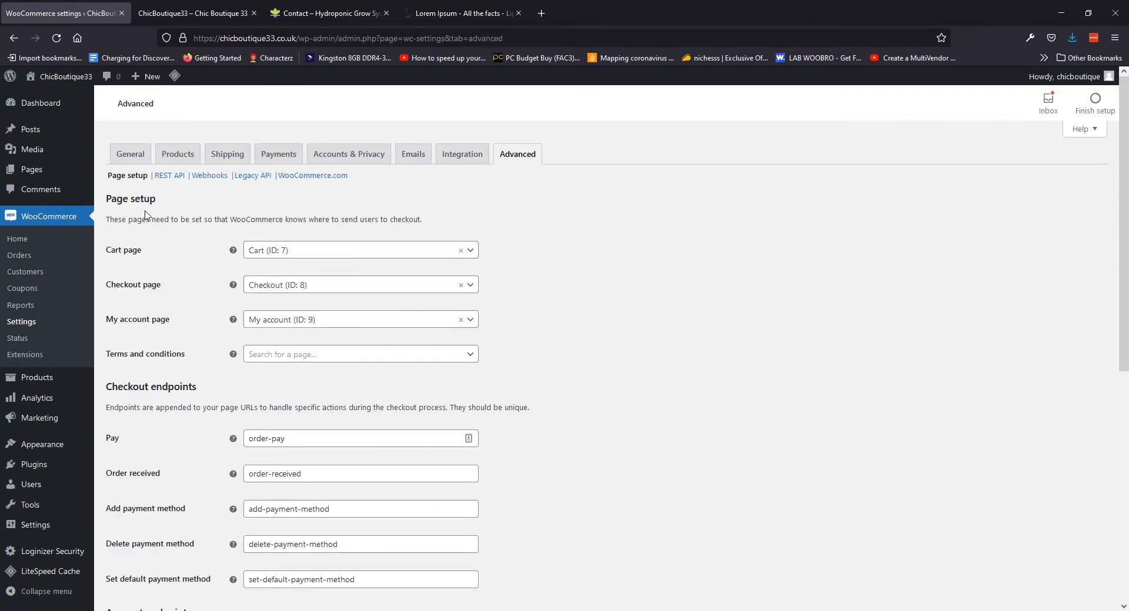
{"action": "scroll", "coordinate": [177, 241], "scroll_direction": "down", "scroll_amount": 2}
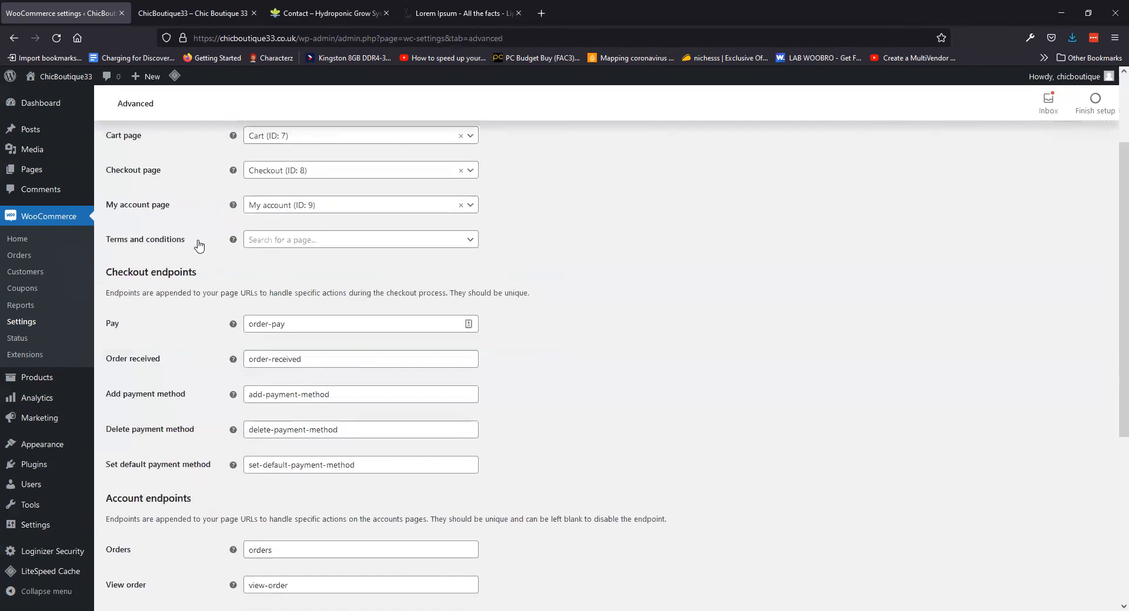
{"action": "scroll", "coordinate": [144, 230], "scroll_direction": "up", "scroll_amount": 1}
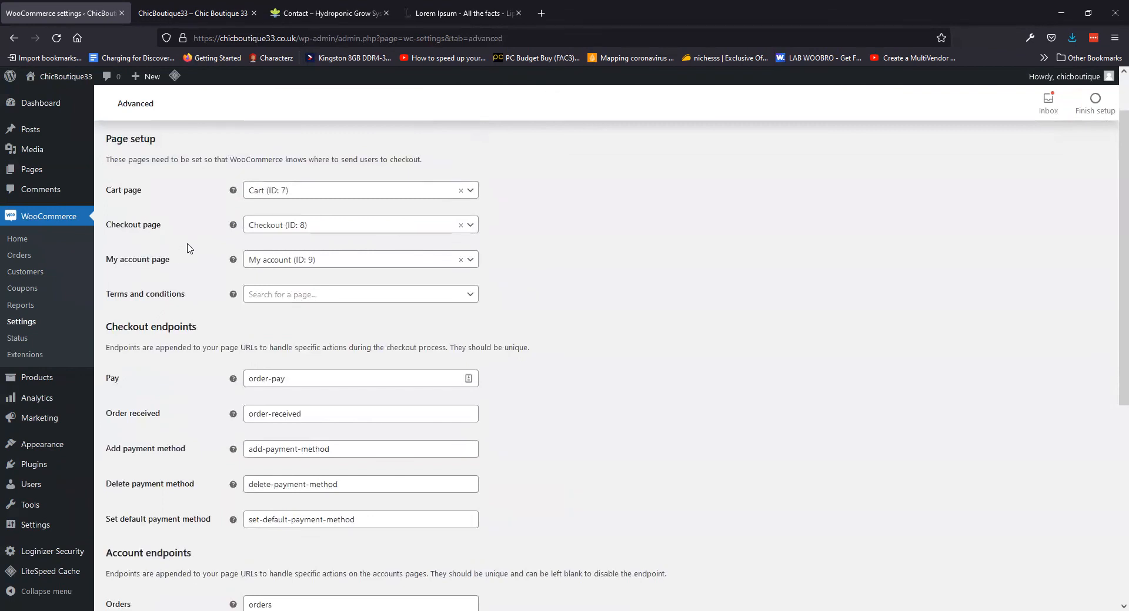
{"action": "scroll", "coordinate": [169, 365], "scroll_direction": "down", "scroll_amount": 6}
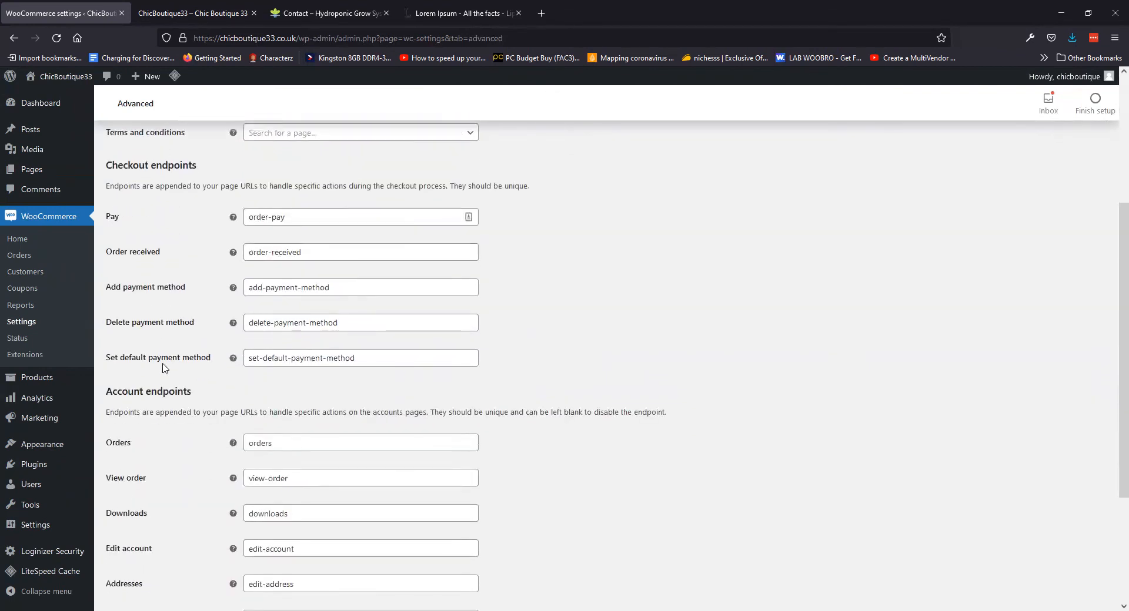
{"action": "scroll", "coordinate": [170, 318], "scroll_direction": "up", "scroll_amount": 6}
{"action": "scroll", "coordinate": [164, 293], "scroll_direction": "down", "scroll_amount": 6}
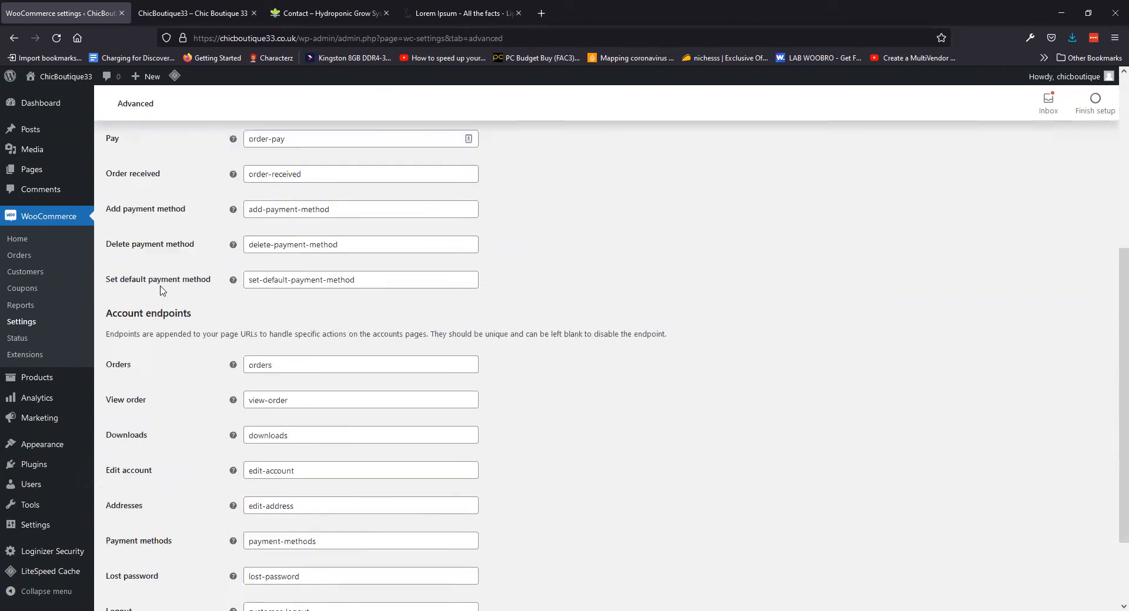
{"action": "left_click", "coordinate": [153, 548]}
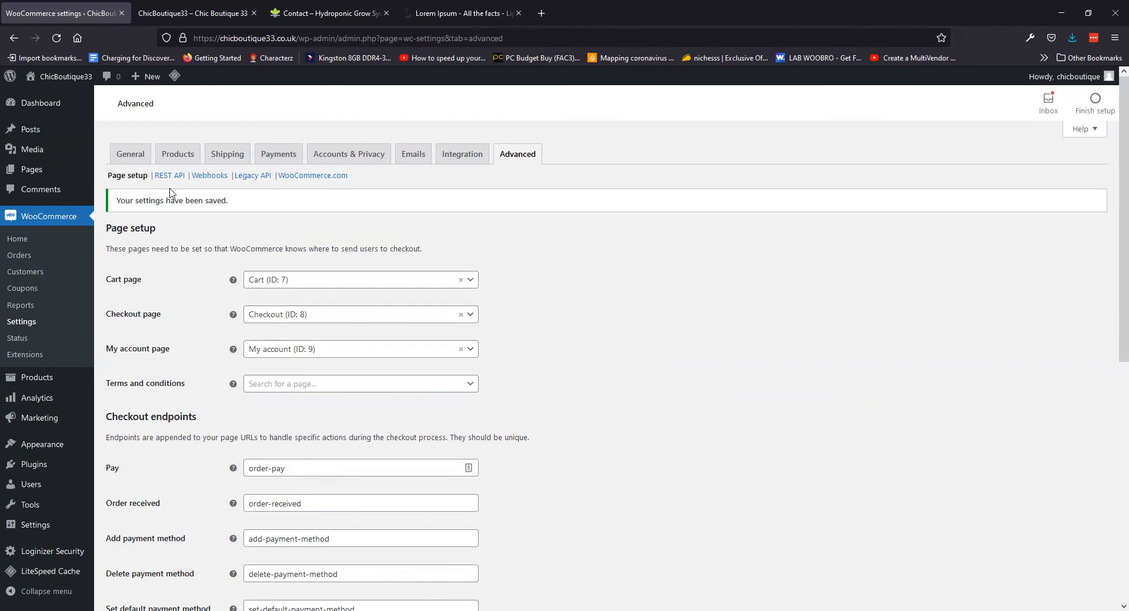
- In WordPress's Reading settings, use a static homepage set to Shop with Sample Page as the posts page, and save
{"action": "scroll", "coordinate": [94, 275], "scroll_direction": "down", "scroll_amount": 4}
{"action": "scroll", "coordinate": [90, 277], "scroll_direction": "down", "scroll_amount": 1}
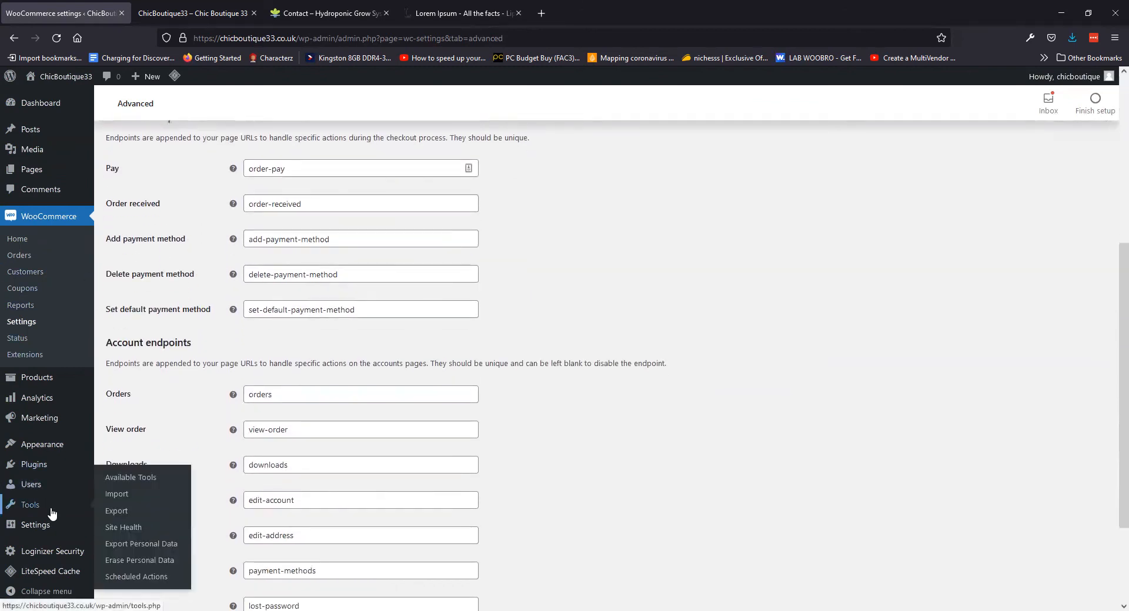
{"action": "mouse_move", "coordinate": [49, 528]}
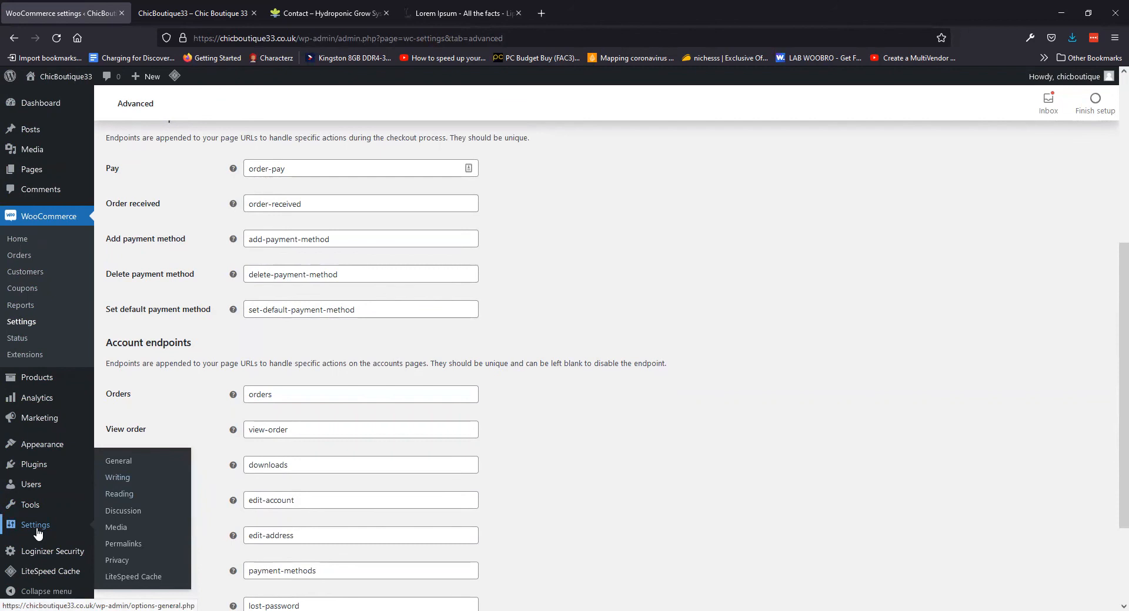
{"action": "left_click", "coordinate": [128, 497]}
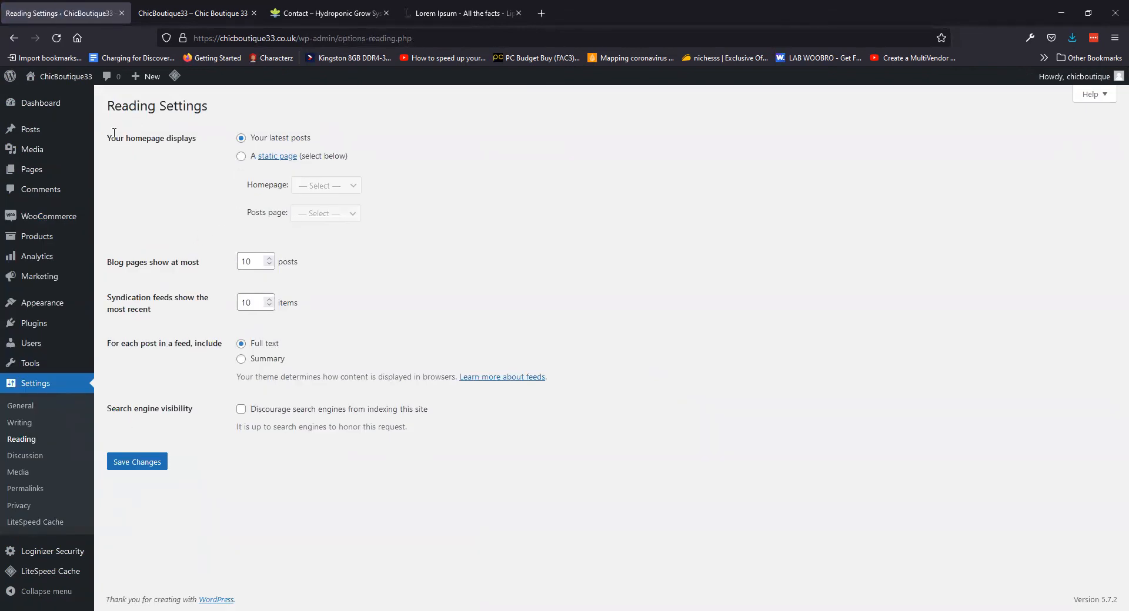
{"action": "left_click", "coordinate": [241, 158]}
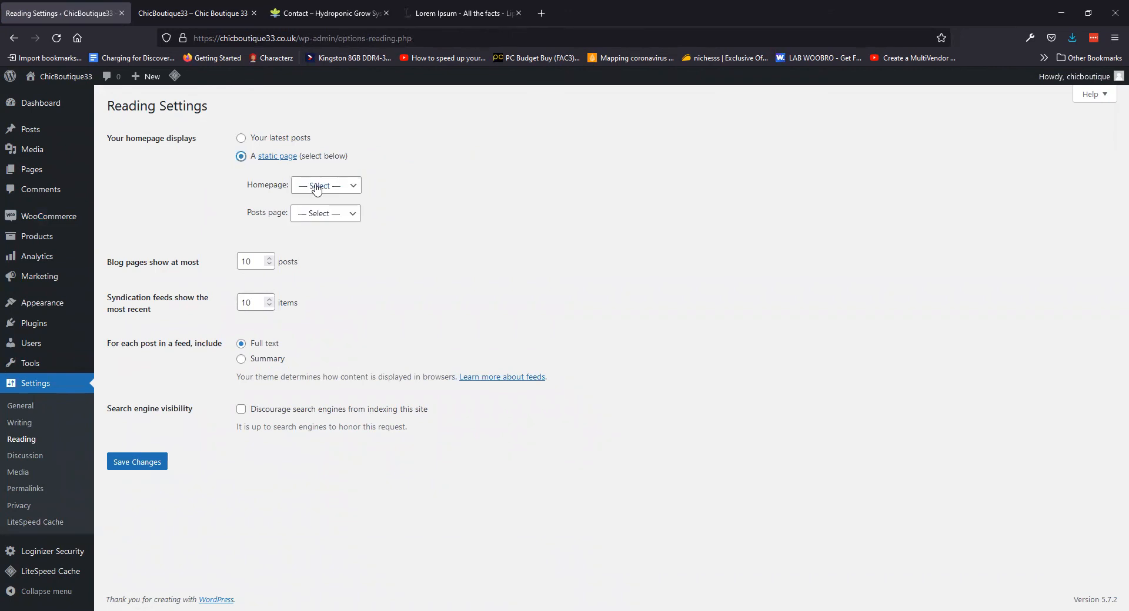
{"action": "left_click", "coordinate": [316, 187]}
{"action": "left_click", "coordinate": [318, 290]}
{"action": "left_click", "coordinate": [303, 214]}
{"action": "left_click", "coordinate": [320, 299]}
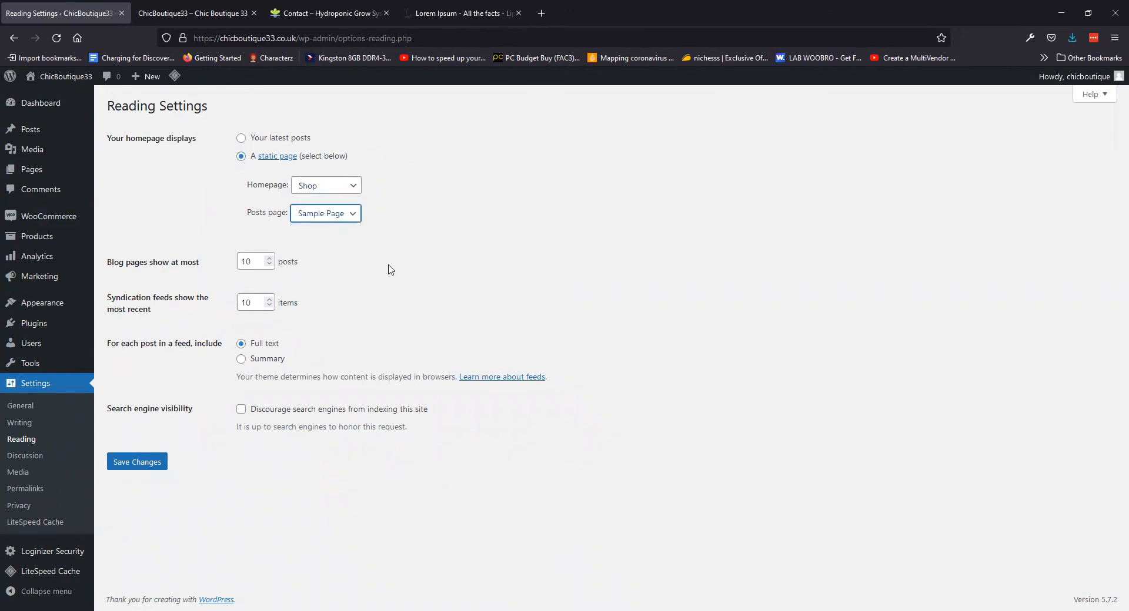
{"action": "left_click", "coordinate": [141, 462]}
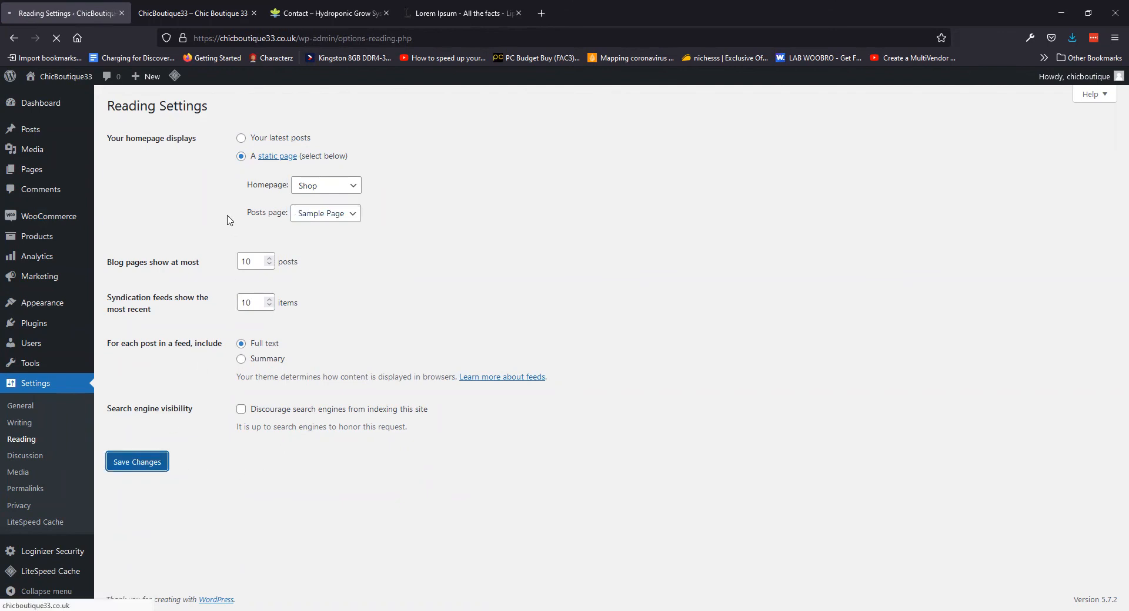
- Visit the live site and check how the Shop homepage displays the product
{"action": "mouse_move", "coordinate": [64, 76]}
{"action": "left_click", "coordinate": [40, 98]}
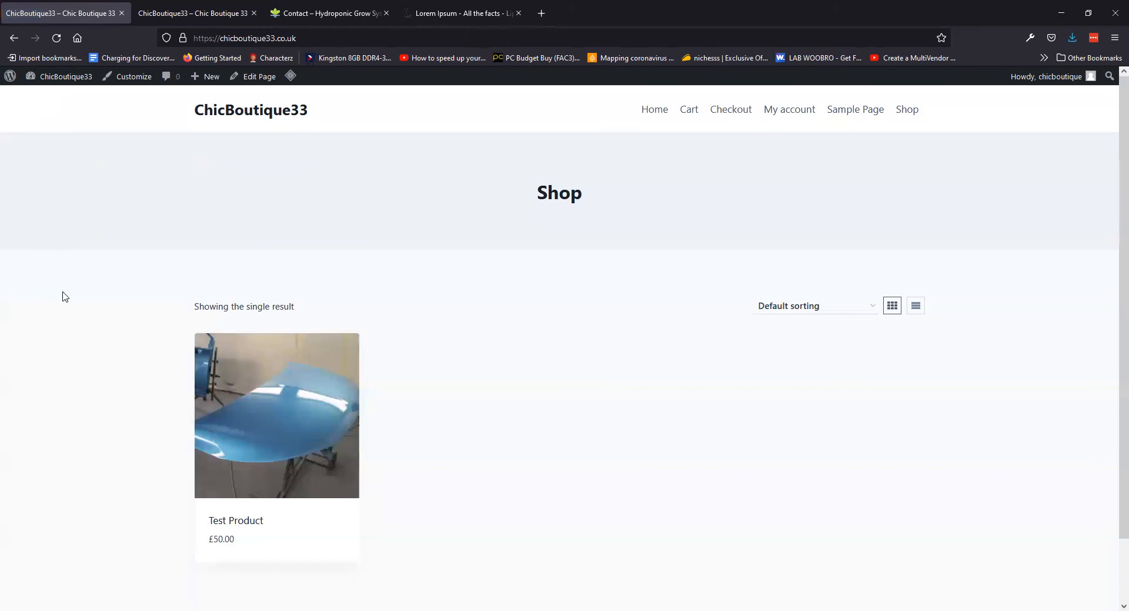
{"action": "scroll", "coordinate": [121, 277], "scroll_direction": "down", "scroll_amount": 2}
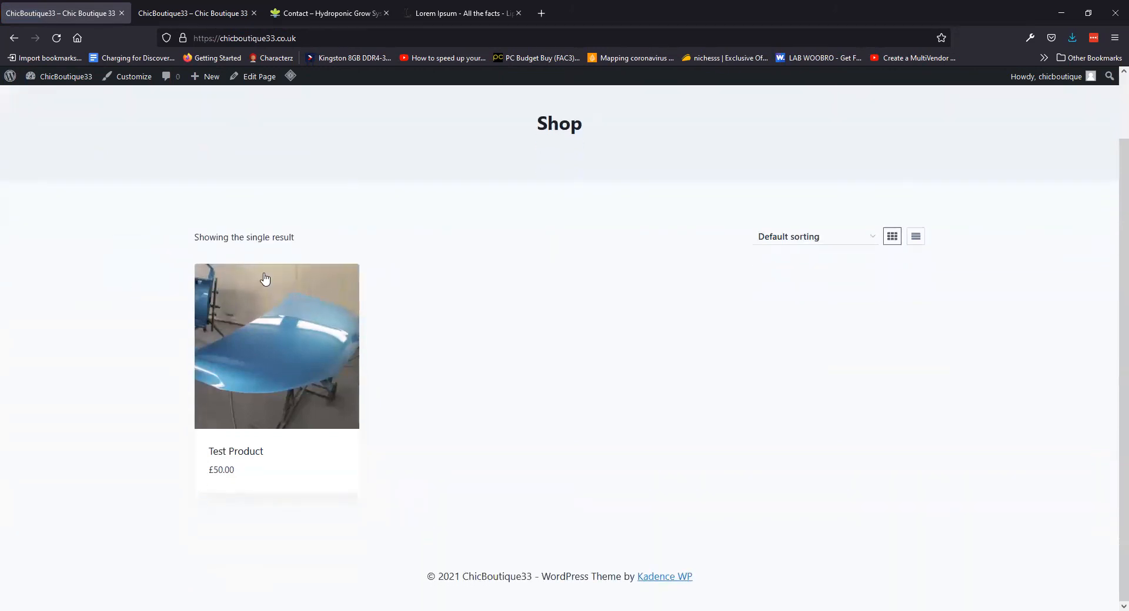
{"action": "scroll", "coordinate": [141, 380], "scroll_direction": "up", "scroll_amount": 2}
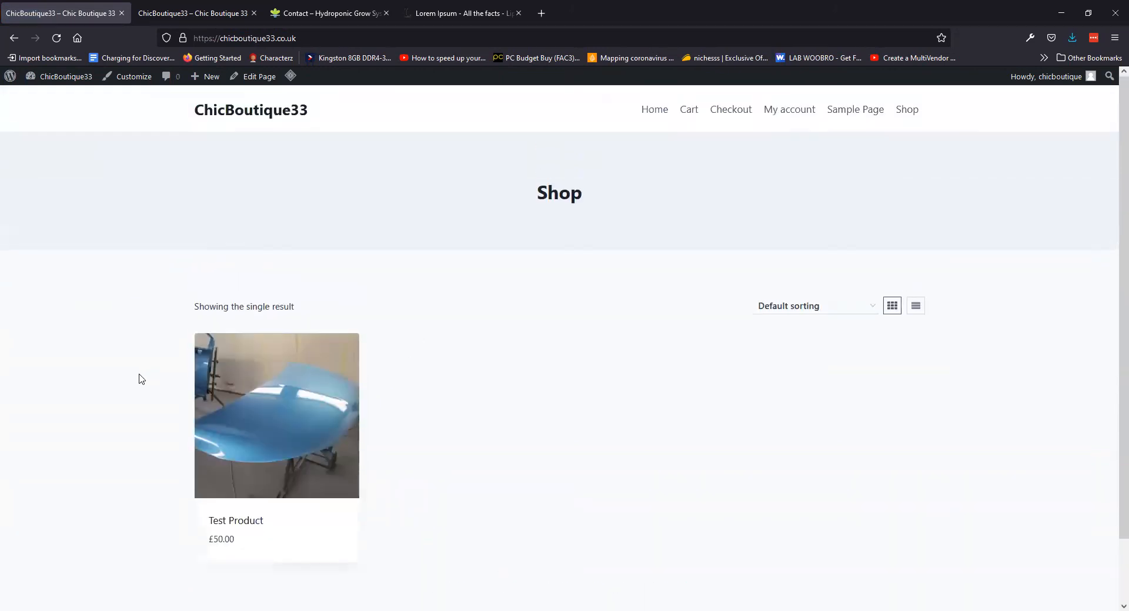
{"action": "scroll", "coordinate": [124, 368], "scroll_direction": "down", "scroll_amount": 2}
- Add Test Product to the cart from its product page and proceed through the cart to checkout
{"action": "left_click", "coordinate": [212, 438]}
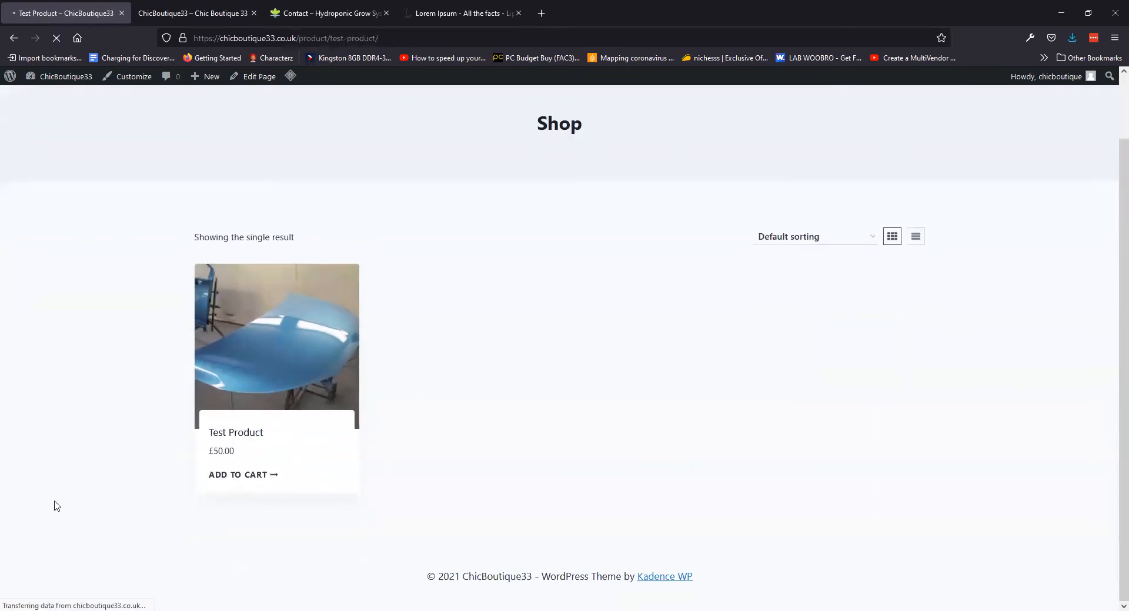
{"action": "left_click", "coordinate": [676, 291]}
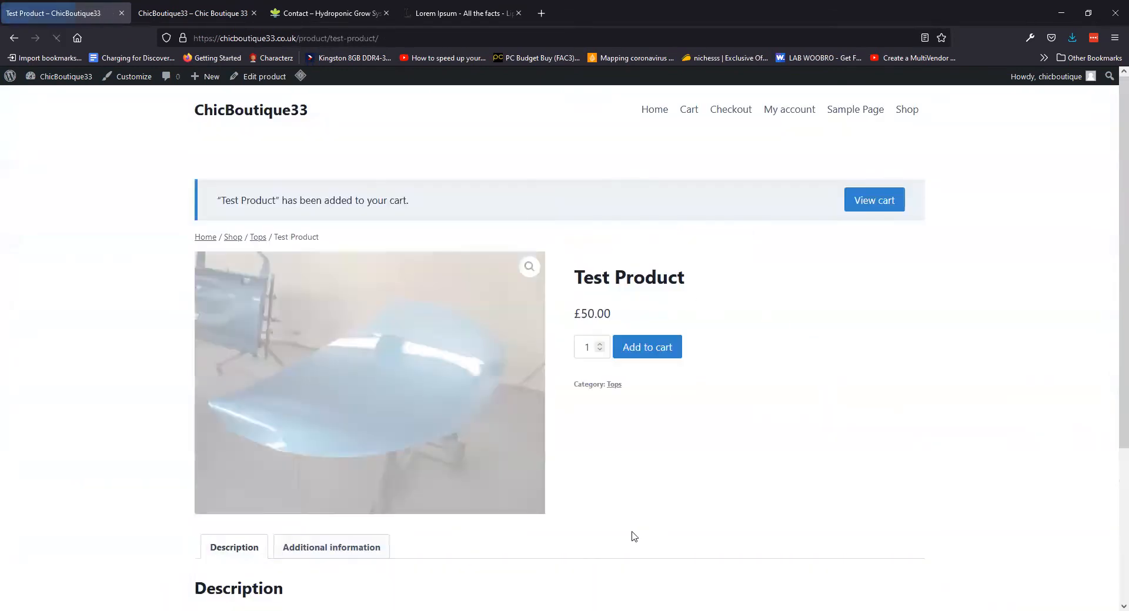
{"action": "left_click", "coordinate": [873, 201]}
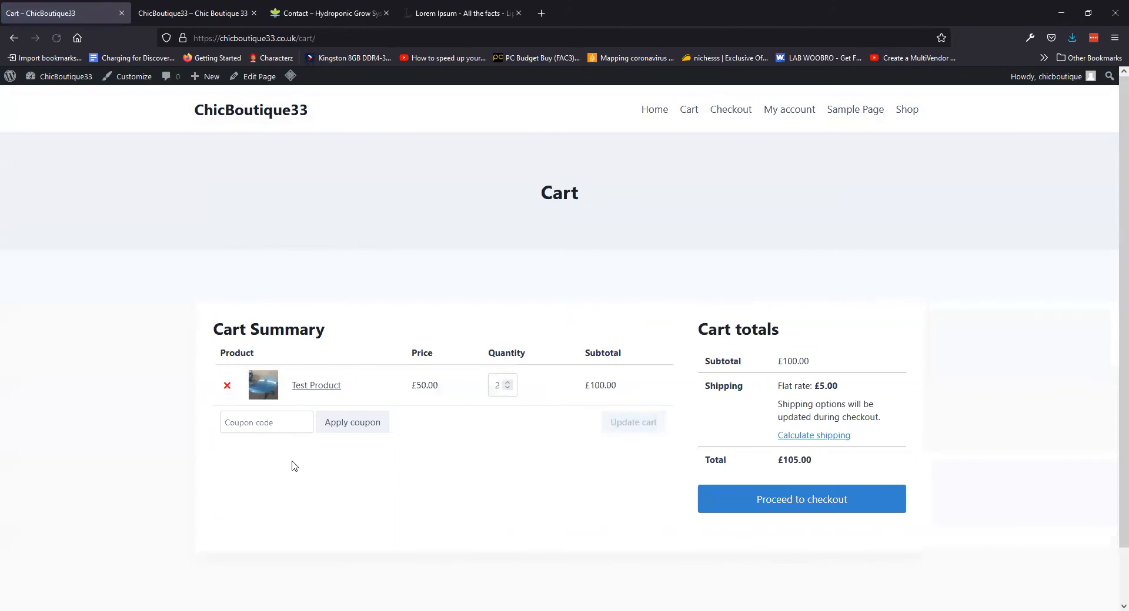
{"action": "left_click", "coordinate": [849, 516]}
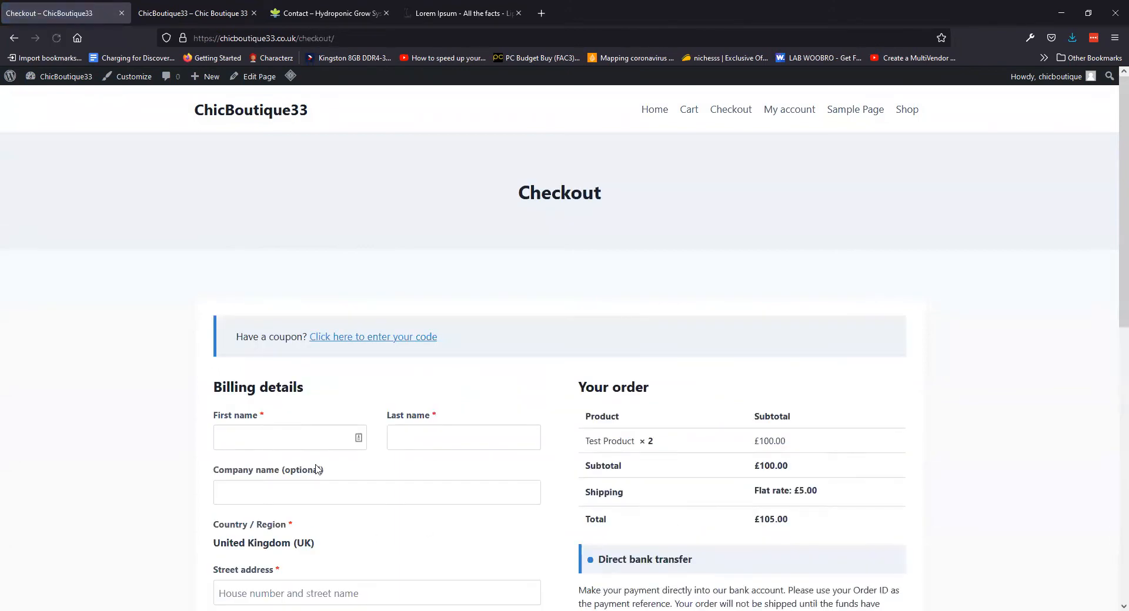
- Look over the checkout form, choose PayPal as the payment method, and try to proceed to PayPal with the billing details left blank
{"action": "scroll", "coordinate": [299, 403], "scroll_direction": "down", "scroll_amount": 4}
{"action": "scroll", "coordinate": [329, 470], "scroll_direction": "down", "scroll_amount": 4}
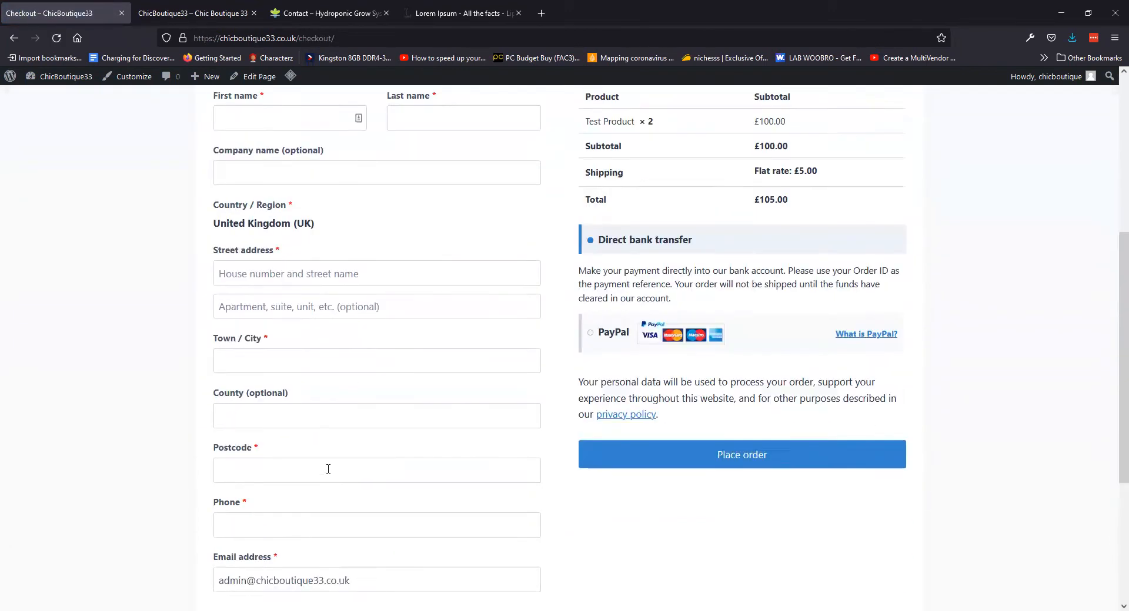
{"action": "scroll", "coordinate": [329, 474], "scroll_direction": "up", "scroll_amount": 4}
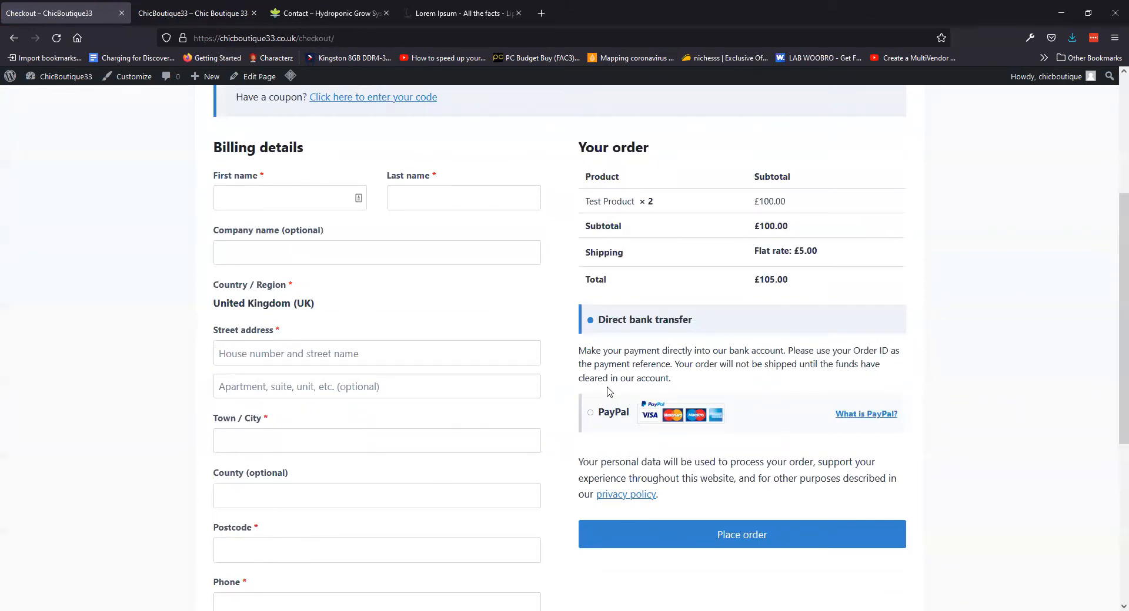
{"action": "left_click", "coordinate": [591, 416]}
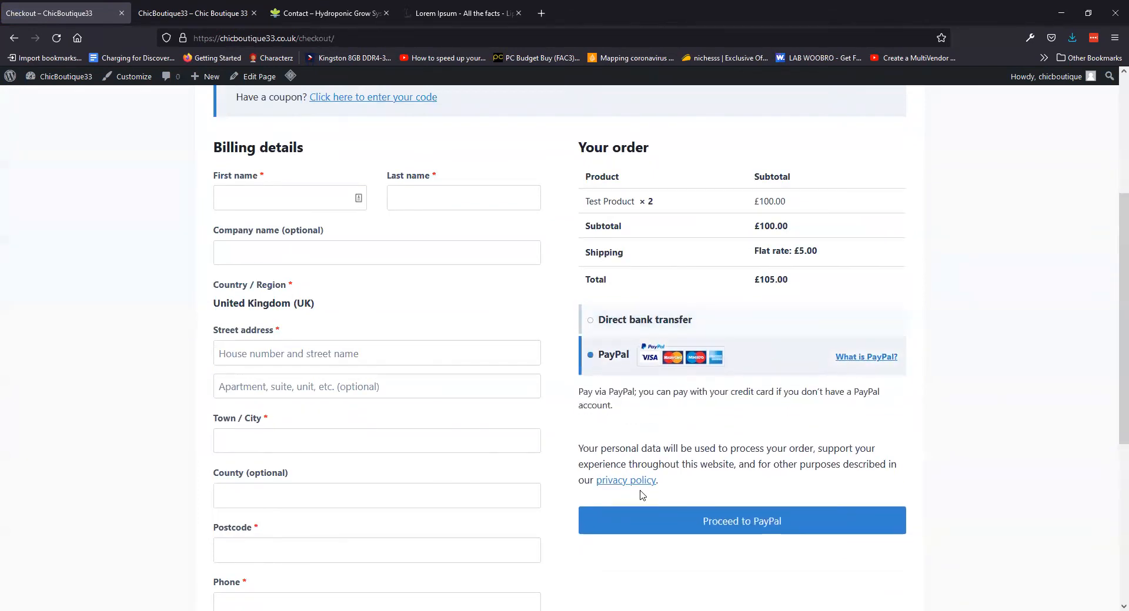
{"action": "left_click", "coordinate": [725, 521]}
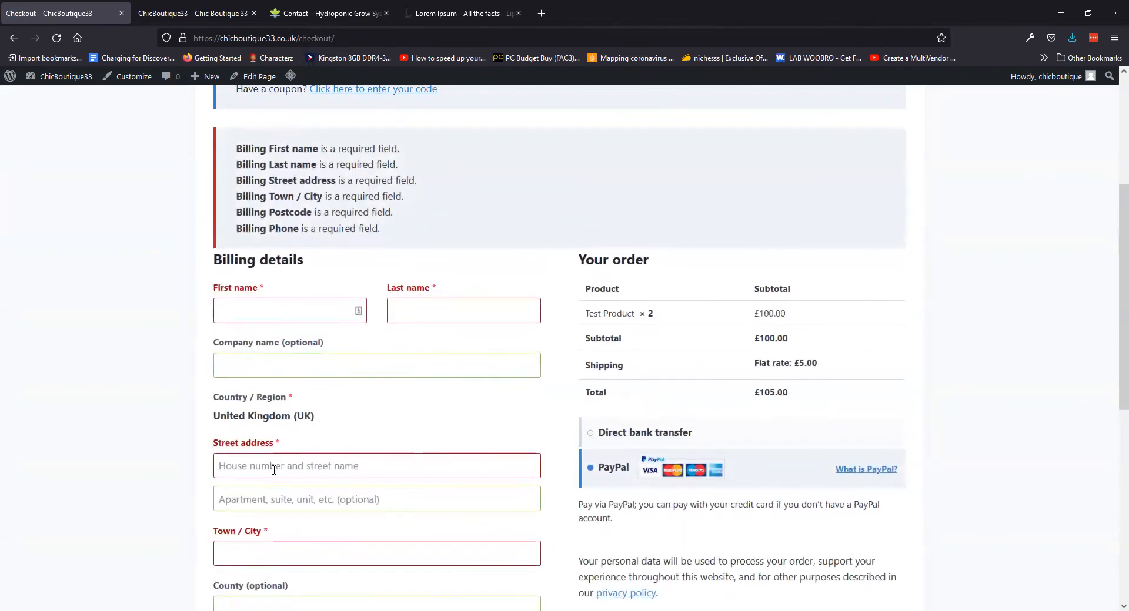
- Examine the checkout page's required billing fields, order summary, shipping charge and payment options
{"action": "scroll", "coordinate": [273, 470], "scroll_direction": "down", "scroll_amount": 4}
{"action": "scroll", "coordinate": [680, 358], "scroll_direction": "up", "scroll_amount": 3}
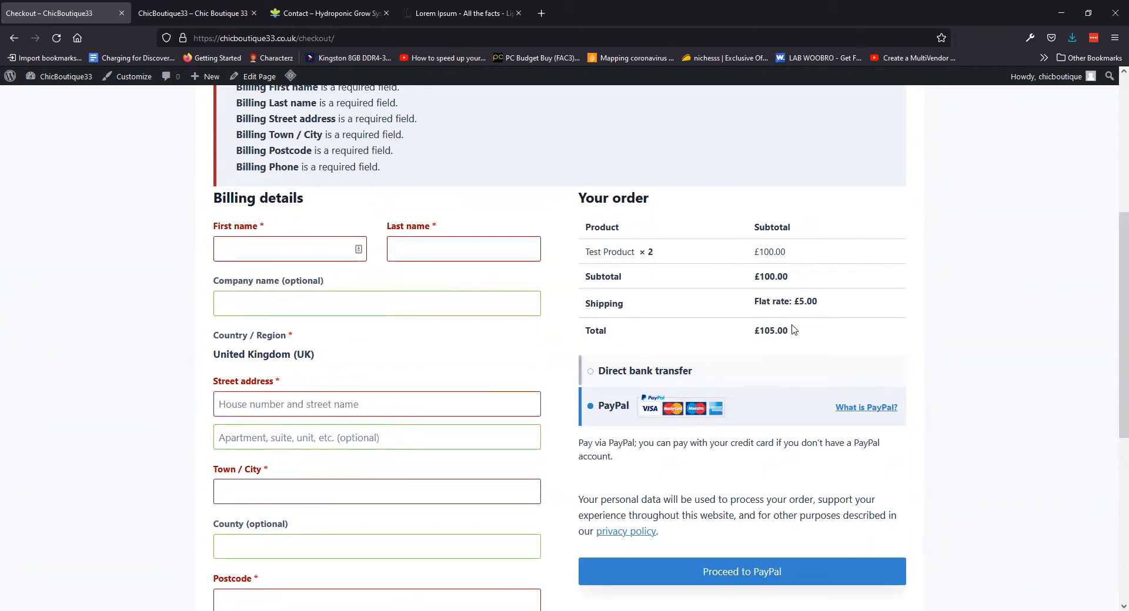
{"action": "scroll", "coordinate": [680, 457], "scroll_direction": "down", "scroll_amount": 6}
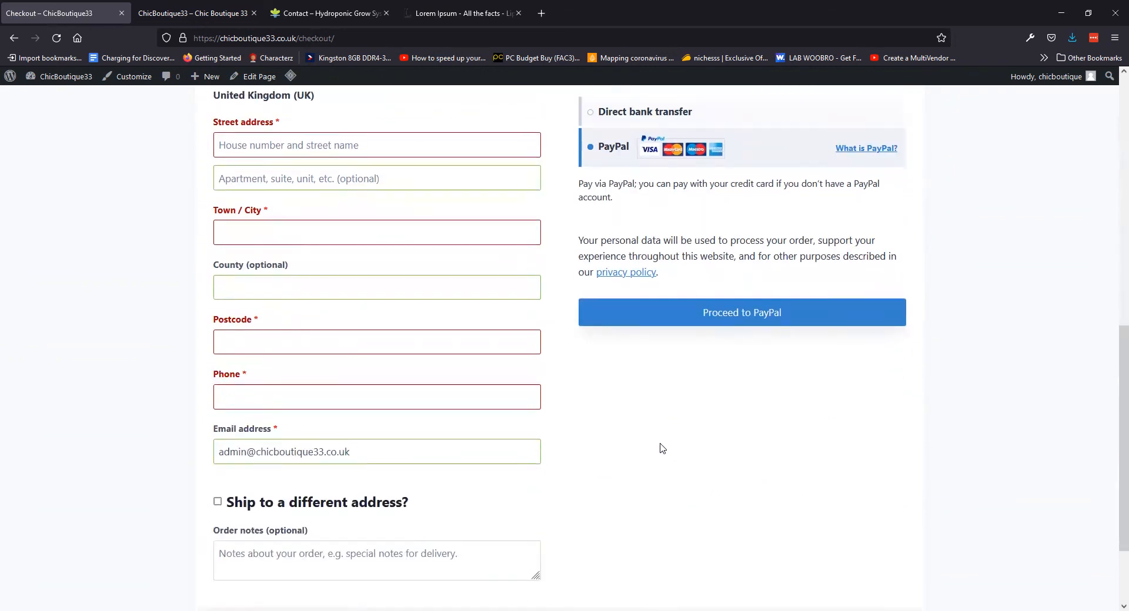
{"action": "scroll", "coordinate": [319, 345], "scroll_direction": "up", "scroll_amount": 1}
{"action": "scroll", "coordinate": [319, 345], "scroll_direction": "up", "scroll_amount": 4}
{"action": "scroll", "coordinate": [336, 279], "scroll_direction": "down", "scroll_amount": 3}
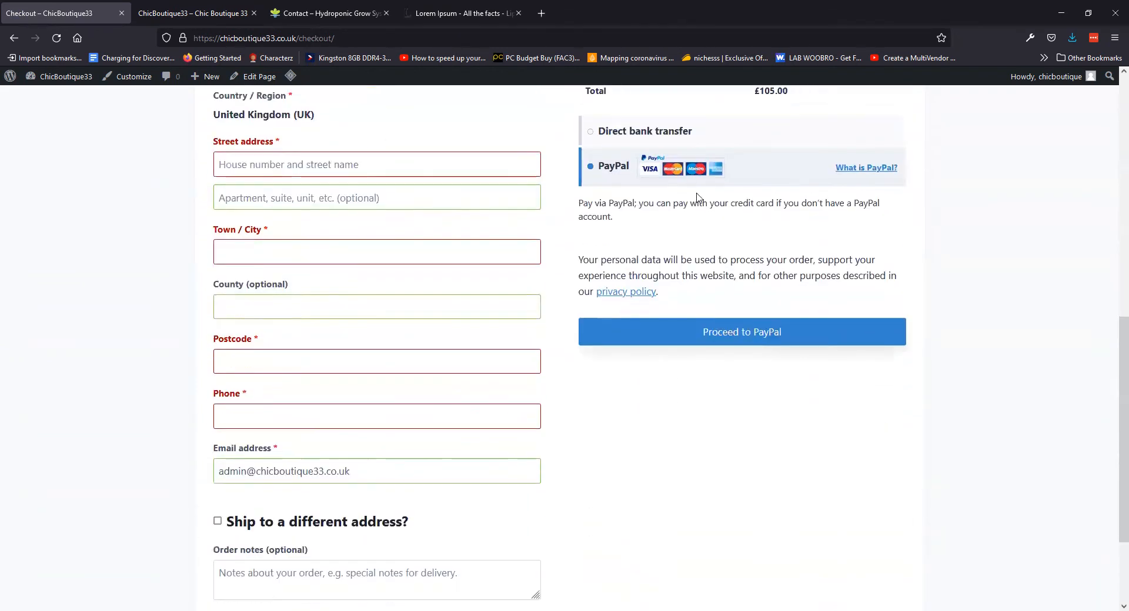
{"action": "scroll", "coordinate": [144, 484], "scroll_direction": "up", "scroll_amount": 9}
{"action": "scroll", "coordinate": [136, 484], "scroll_direction": "down", "scroll_amount": 11}
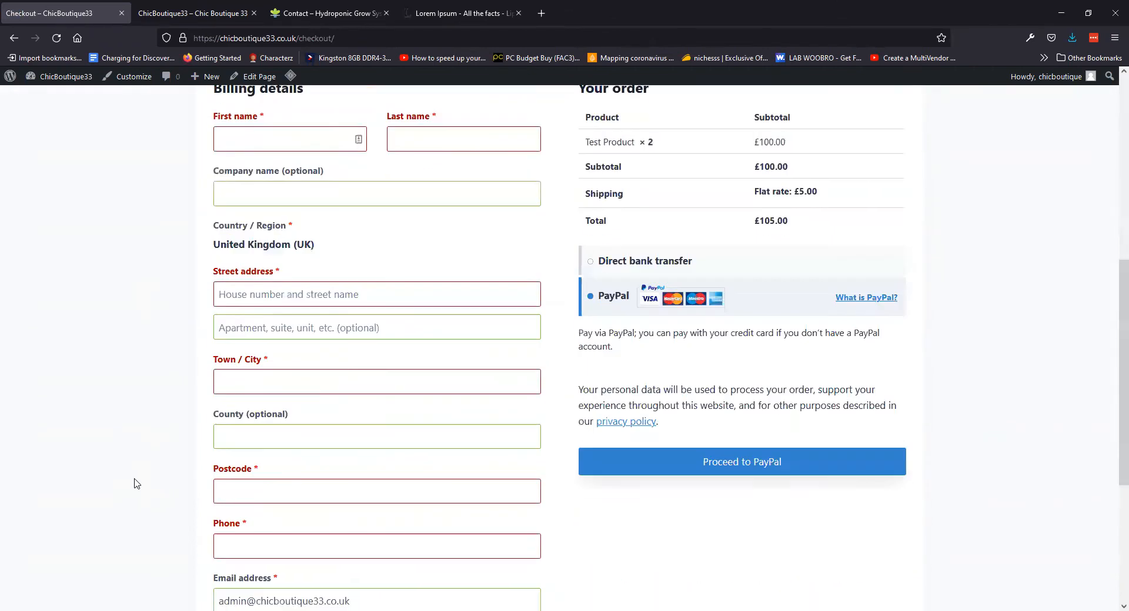
{"action": "scroll", "coordinate": [129, 496], "scroll_direction": "up", "scroll_amount": 7}
{"action": "scroll", "coordinate": [141, 491], "scroll_direction": "up", "scroll_amount": 4}
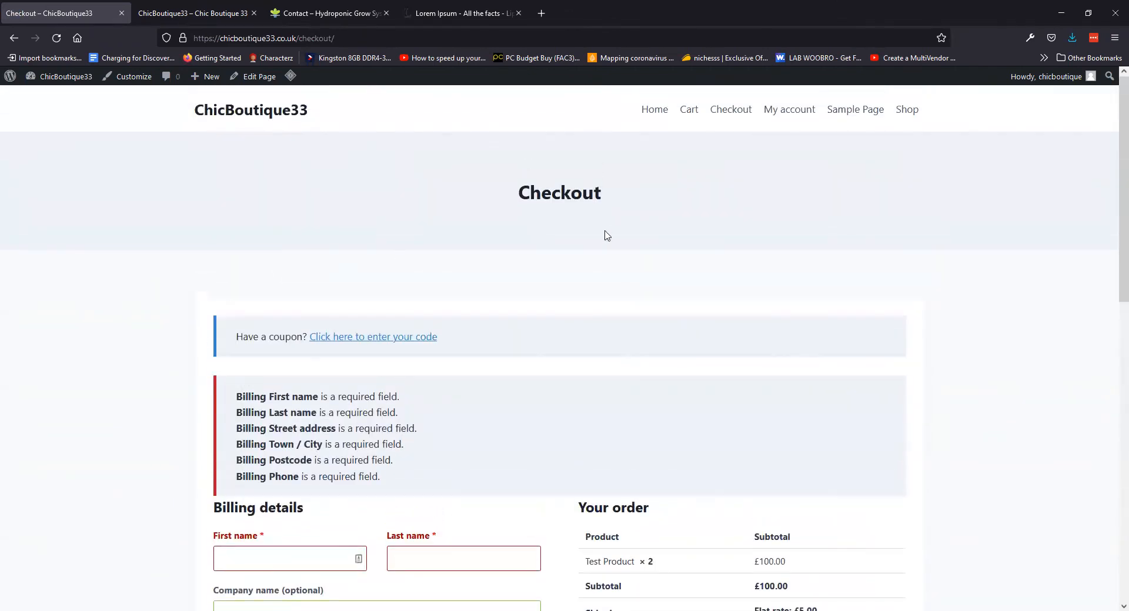
- Return to the site's homepage and look over its product listing
{"action": "left_click", "coordinate": [657, 120]}
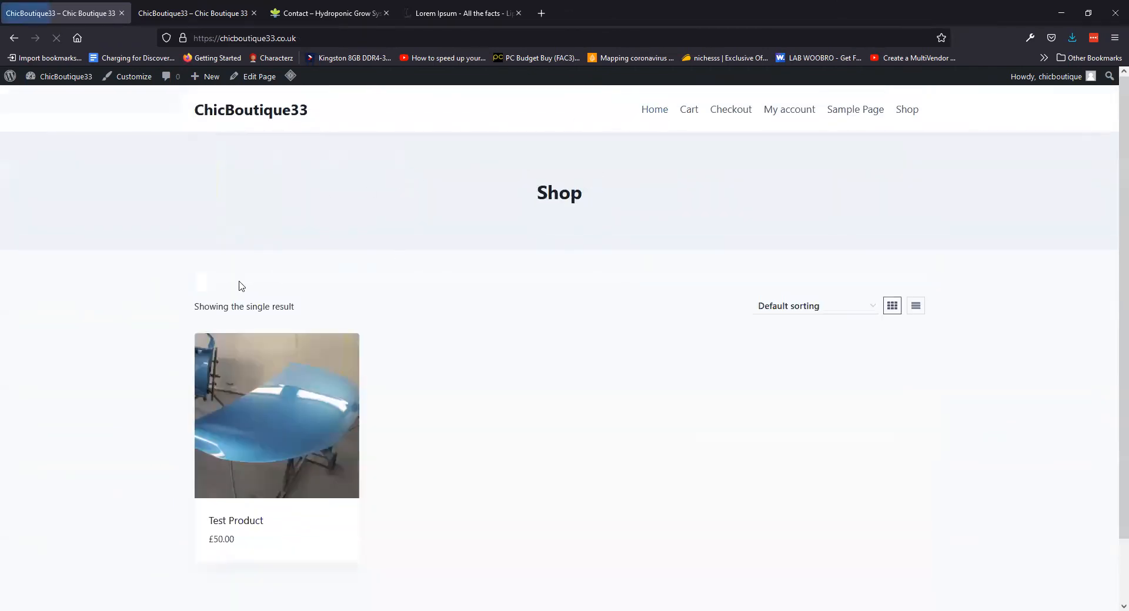
{"action": "scroll", "coordinate": [135, 298], "scroll_direction": "down", "scroll_amount": 1}
{"action": "scroll", "coordinate": [112, 313], "scroll_direction": "up", "scroll_amount": 1}
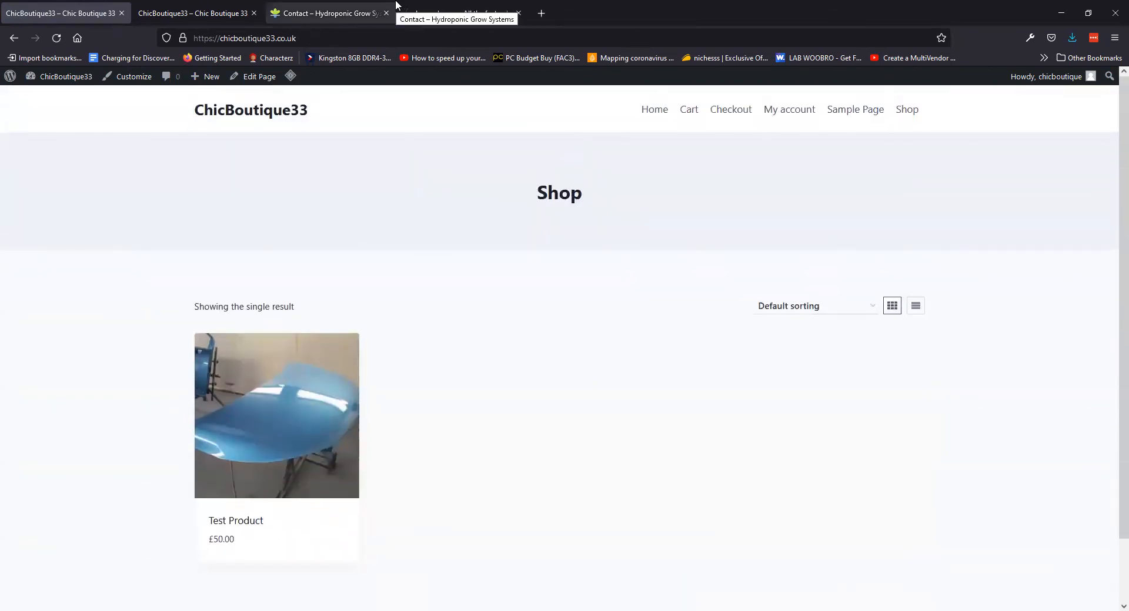
- Reopen the checkout page from the site navigation and look over its billing form and order summary
{"action": "left_click", "coordinate": [688, 112]}
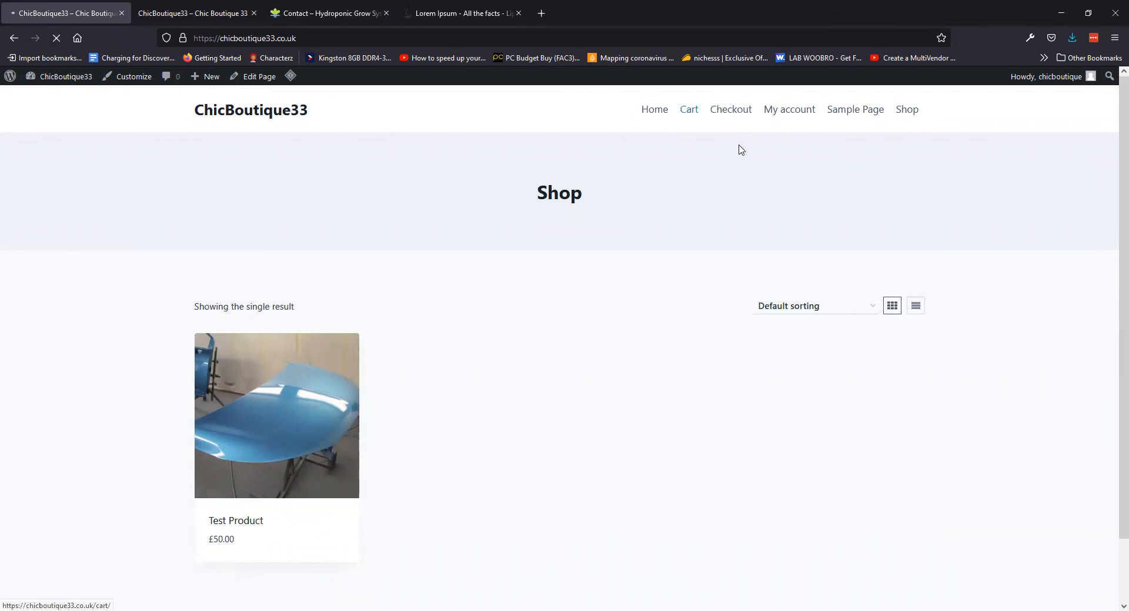
{"action": "left_click", "coordinate": [732, 112]}
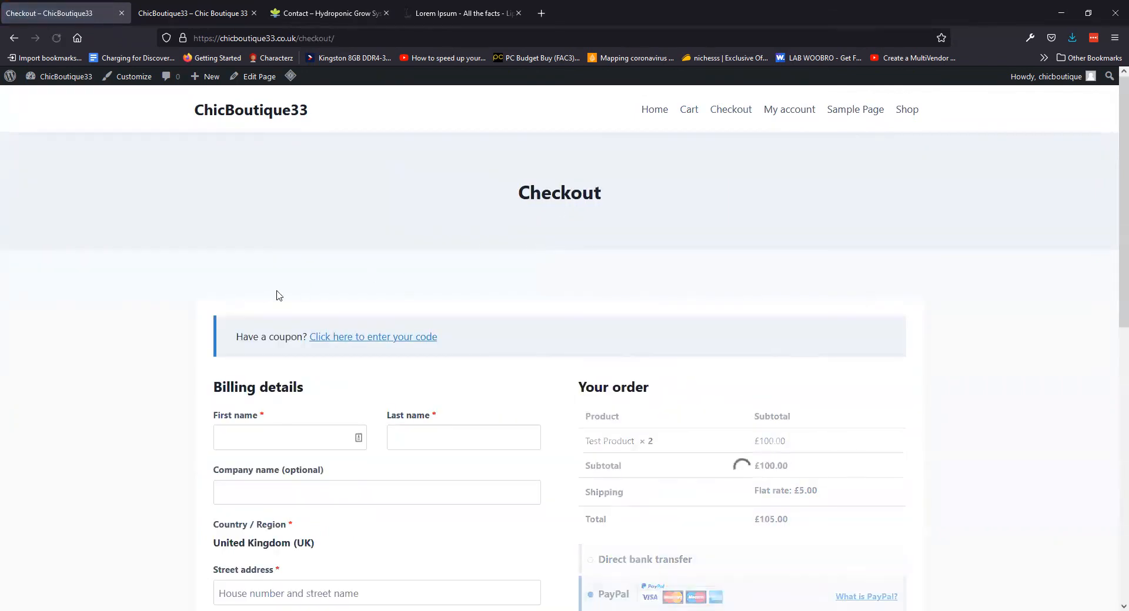
{"action": "scroll", "coordinate": [188, 321], "scroll_direction": "down", "scroll_amount": 5}
{"action": "scroll", "coordinate": [188, 322], "scroll_direction": "down", "scroll_amount": 3}
{"action": "scroll", "coordinate": [179, 320], "scroll_direction": "up", "scroll_amount": 8}
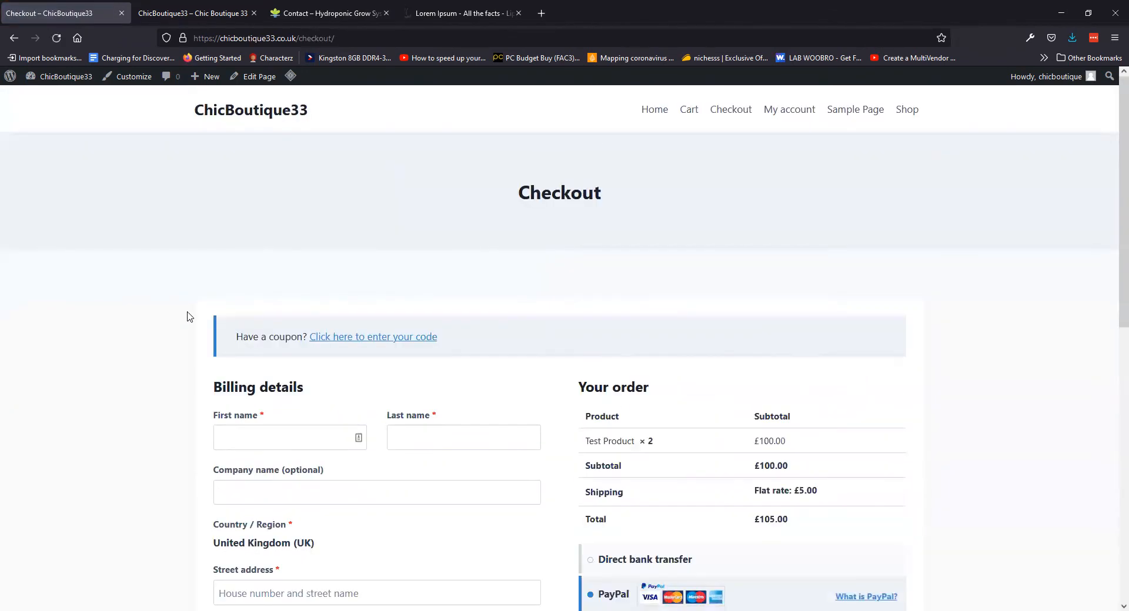
- Go back to the homepage through the ChicBoutique33 site title and view the Shop page down to its footer
{"action": "left_click", "coordinate": [254, 110]}
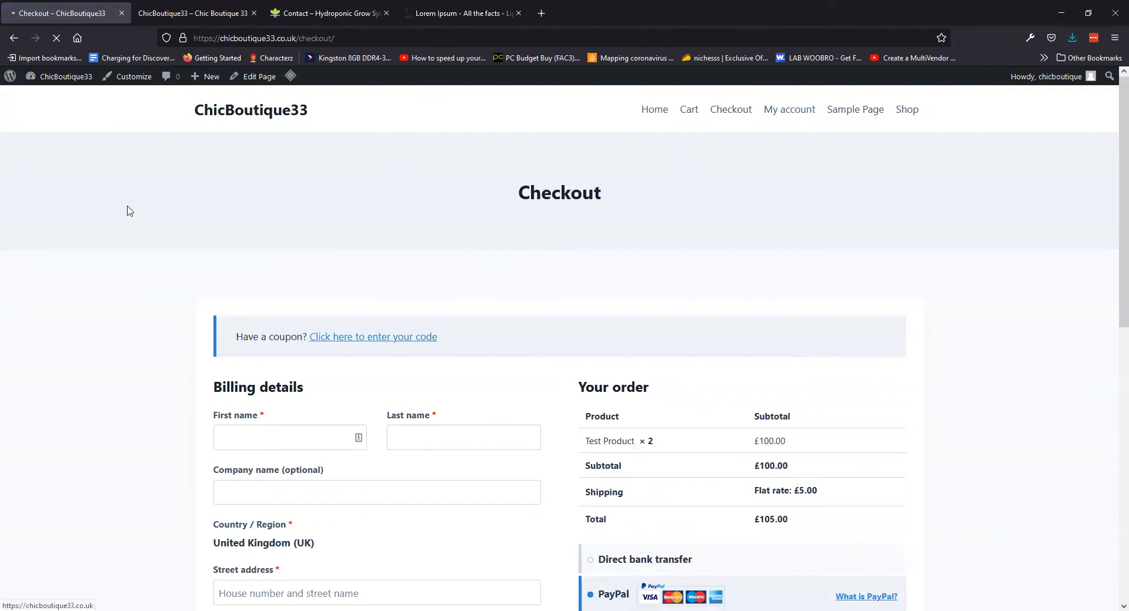
{"action": "scroll", "coordinate": [132, 228], "scroll_direction": "down", "scroll_amount": 2}
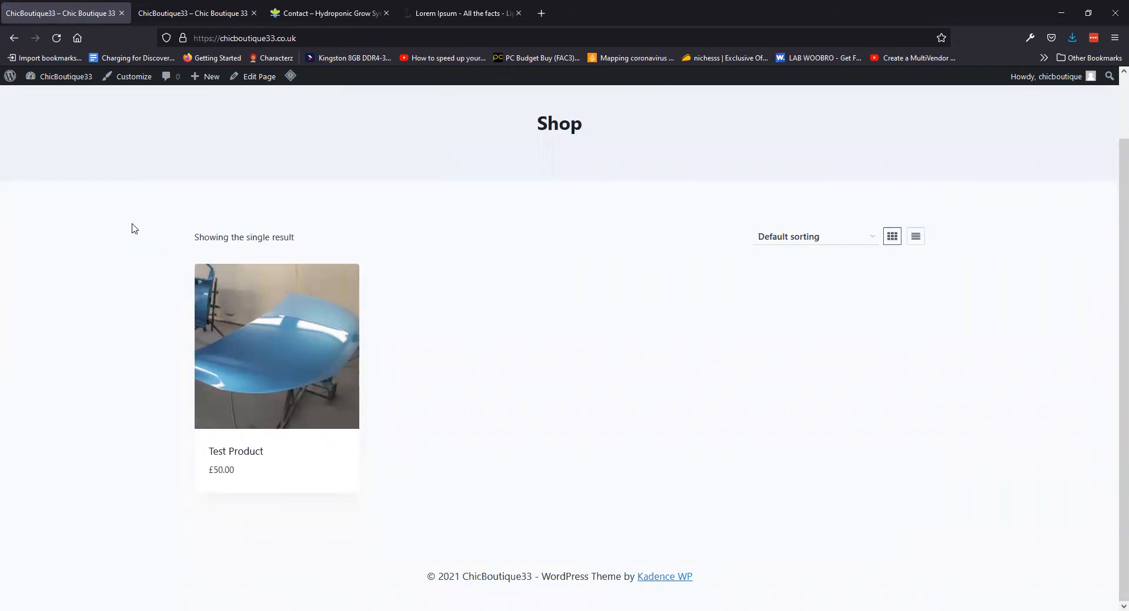
{"action": "scroll", "coordinate": [129, 229], "scroll_direction": "up", "scroll_amount": 2}
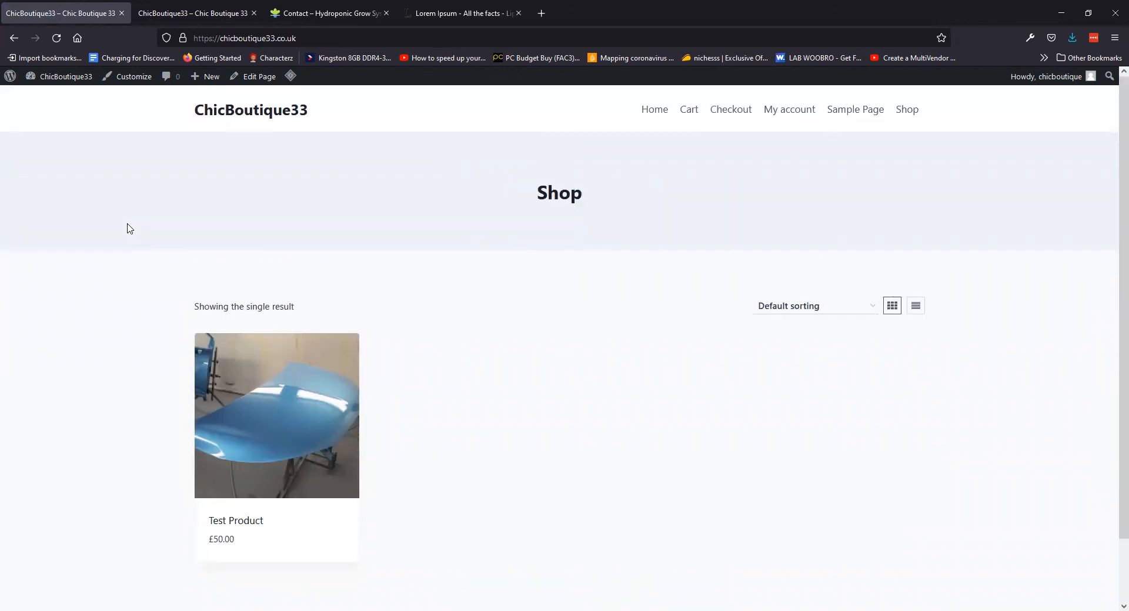